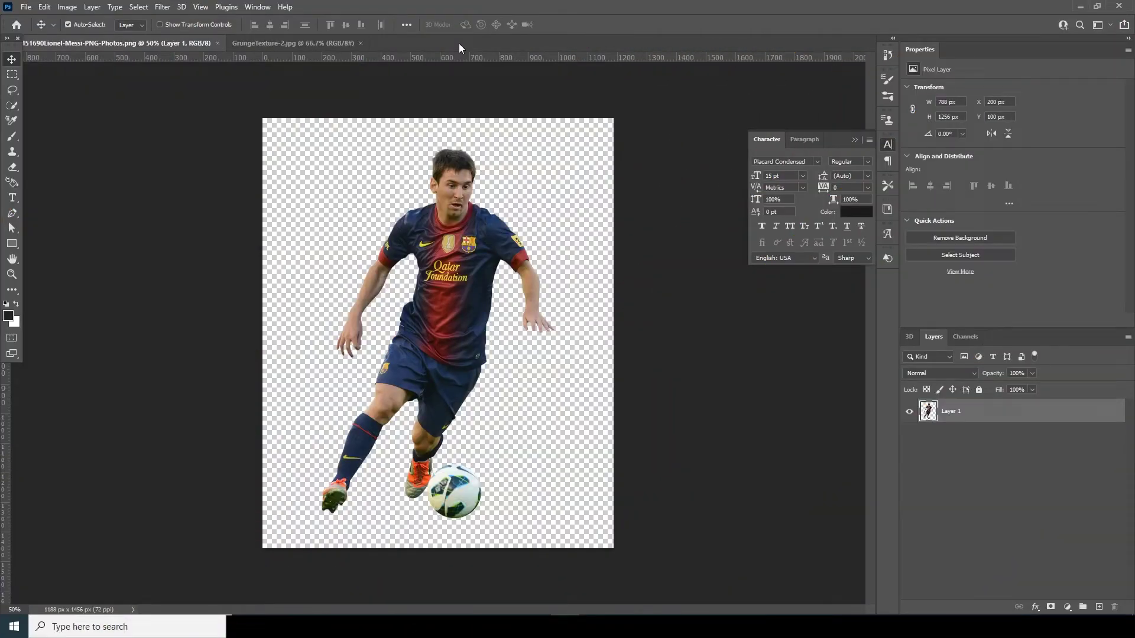
# Open the File menu while the cut-out footballer PNG is the active document.
pyautogui.click(26, 8)
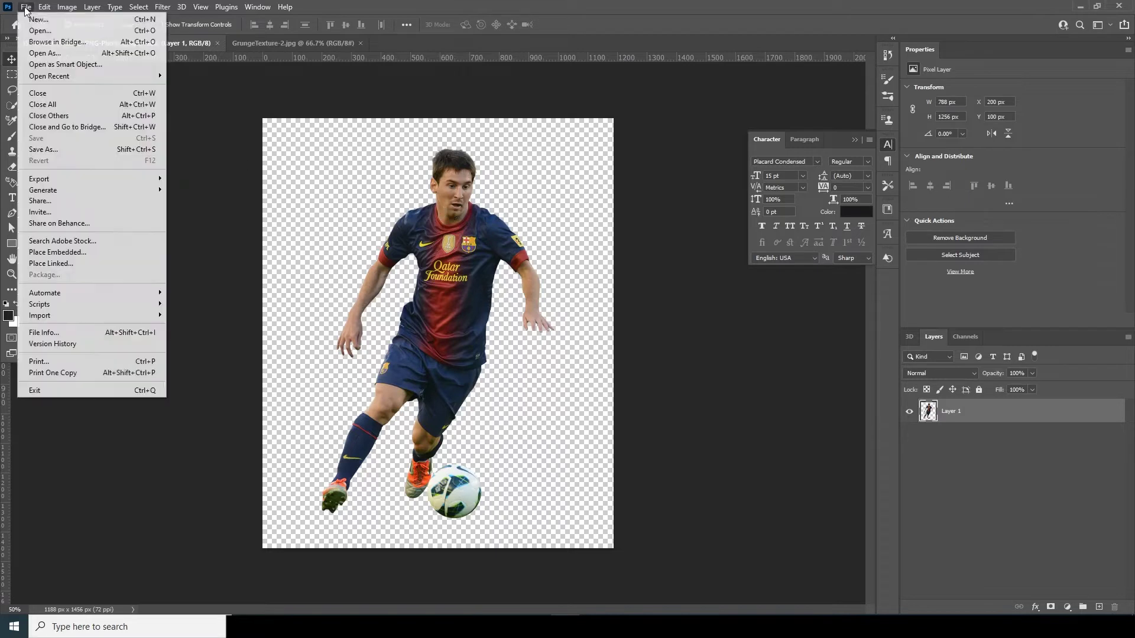
# Create a new white 8 × 8 in, 300 ppi RGB document with 16-bit depth.
pyautogui.click(38, 19)
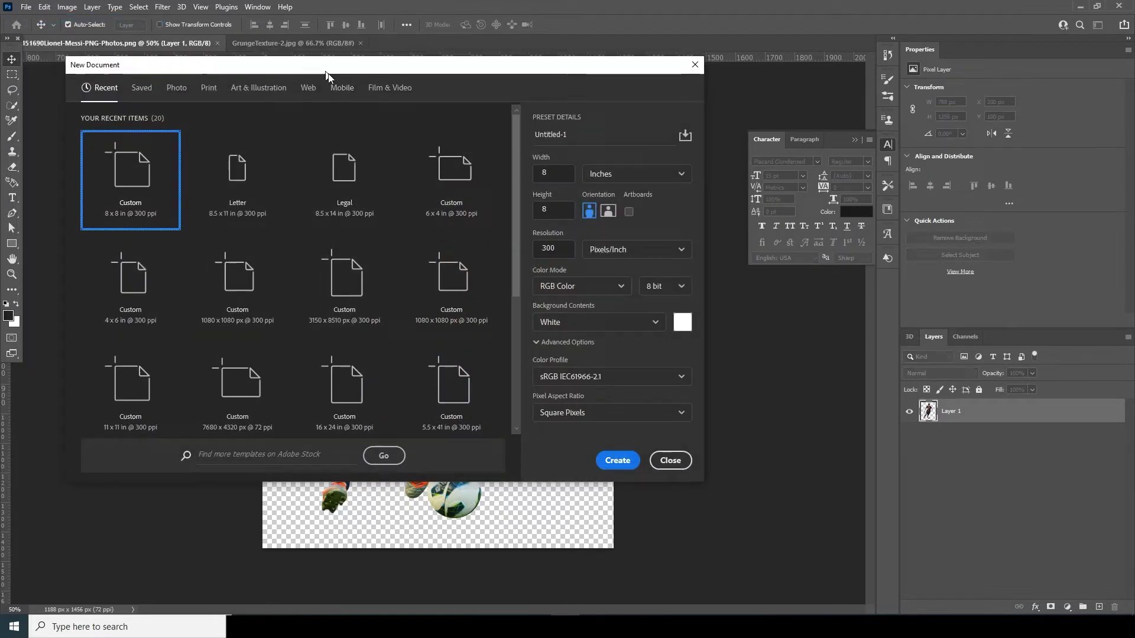
pyautogui.moveTo(321, 71); pyautogui.dragTo(399, 119)
pyautogui.click(618, 221)
pyautogui.click(633, 259)
pyautogui.moveTo(571, 114); pyautogui.dragTo(503, 106)
pyautogui.press('Tab')
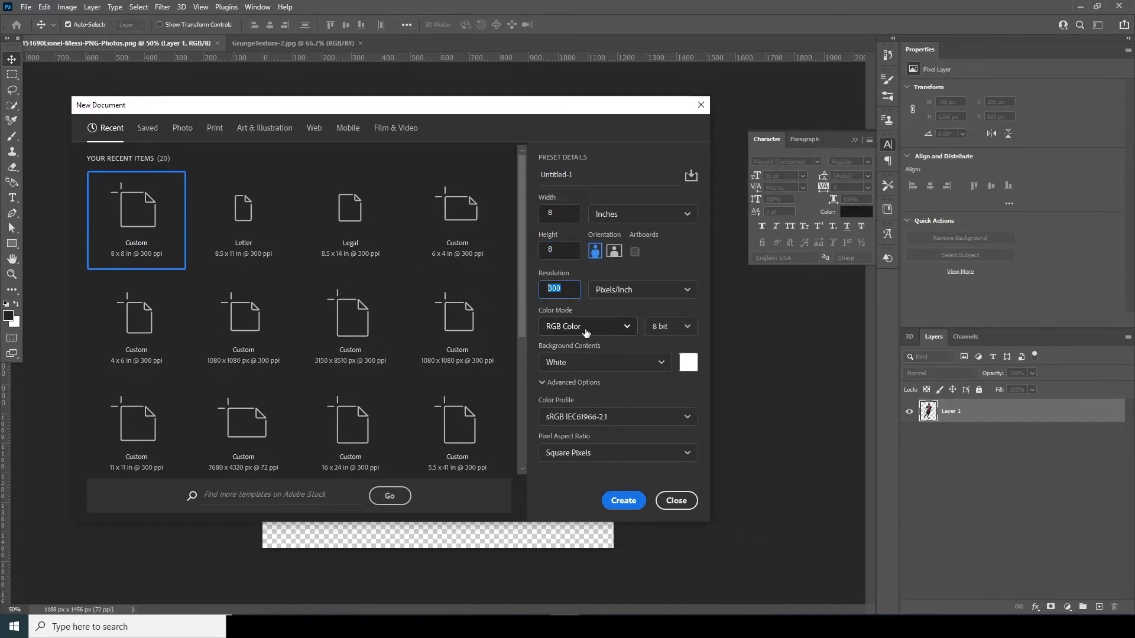
pyautogui.click(674, 328)
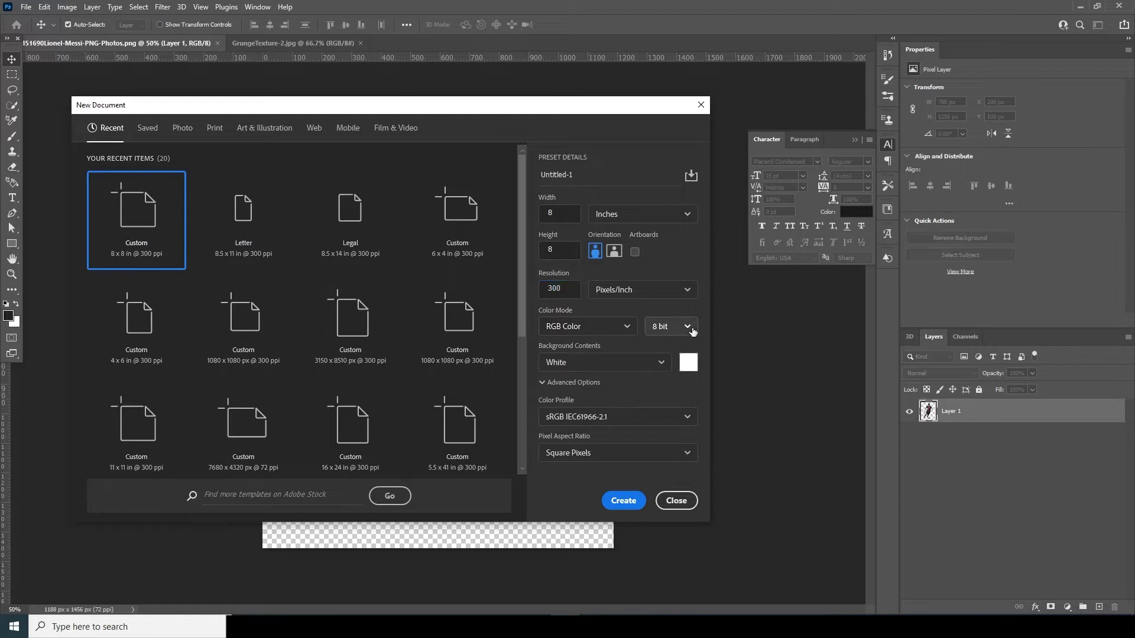
pyautogui.click(659, 370)
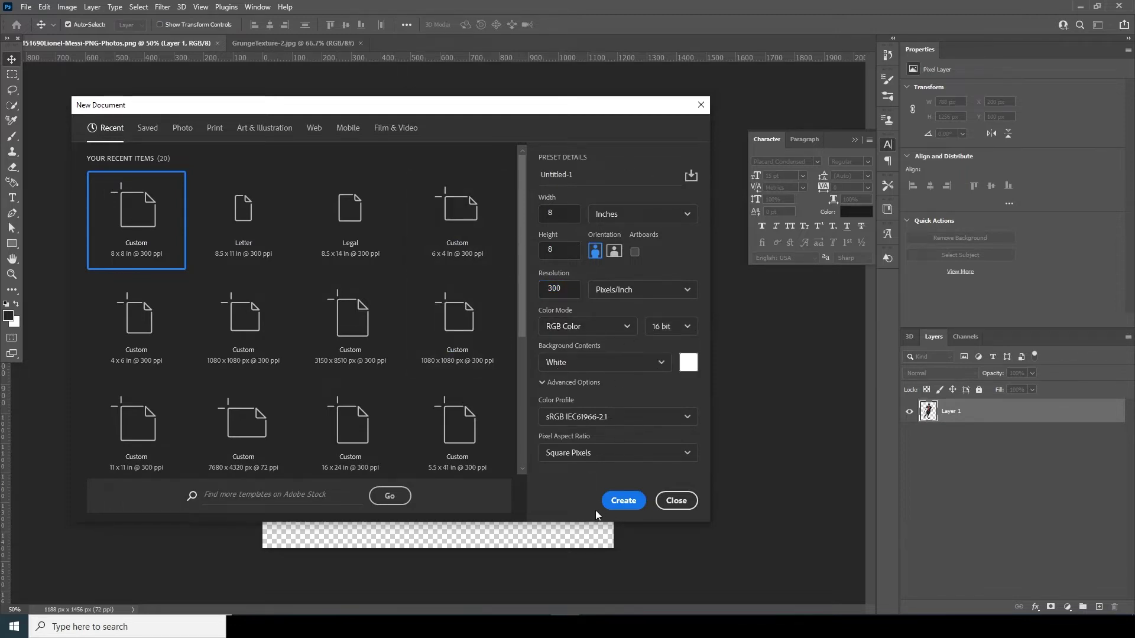
pyautogui.click(622, 501)
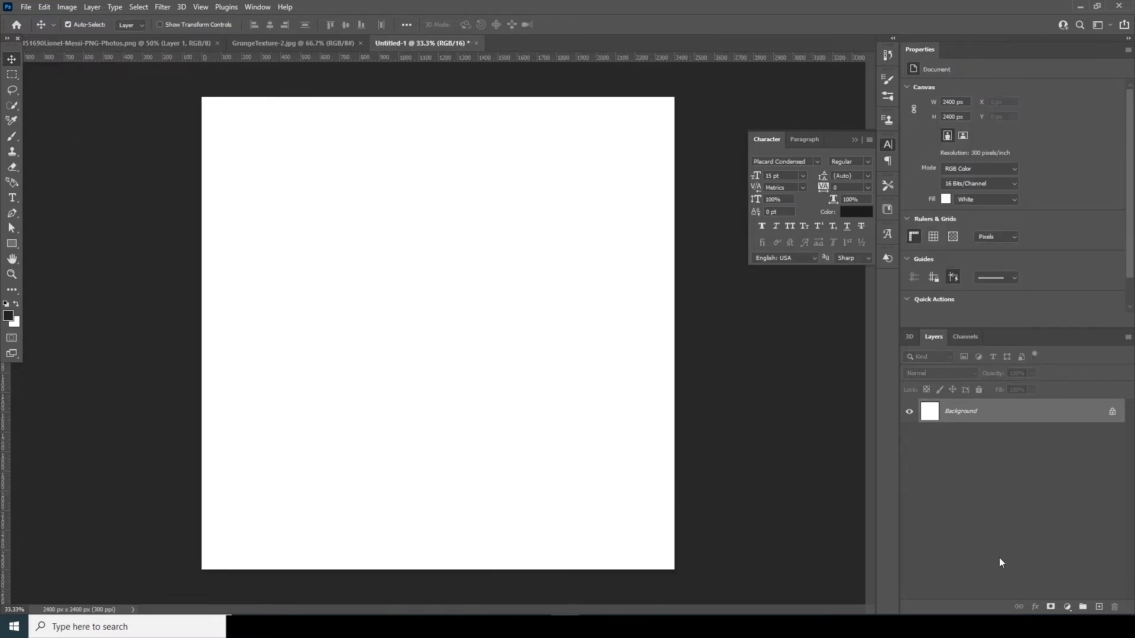
# Add a Gradient Fill layer with Radial style.
pyautogui.click(1066, 608)
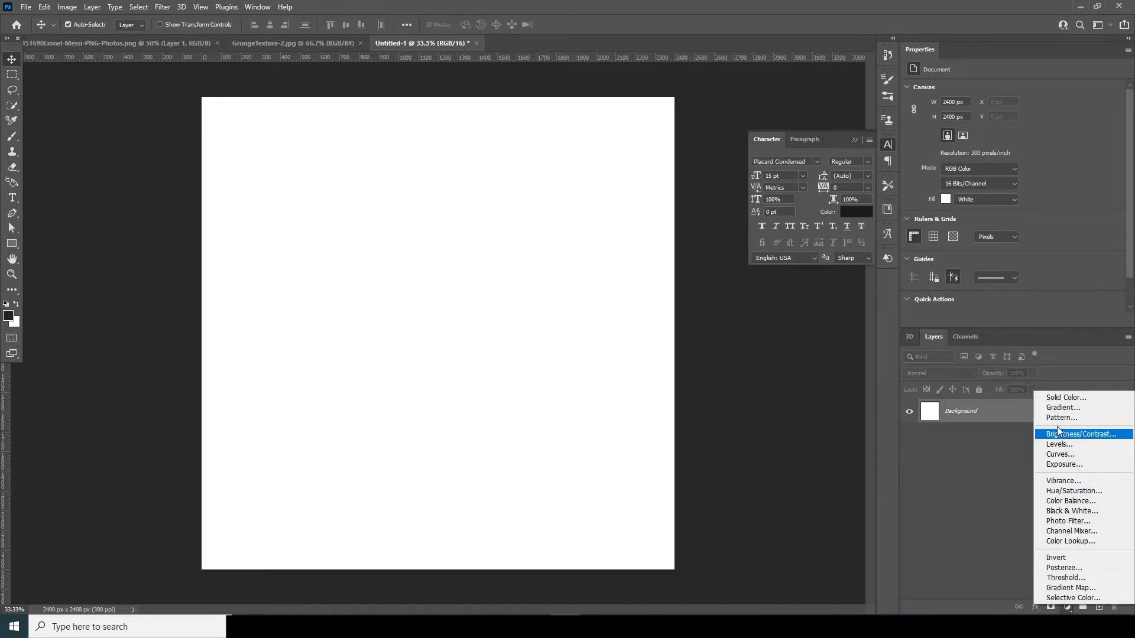
pyautogui.click(1057, 409)
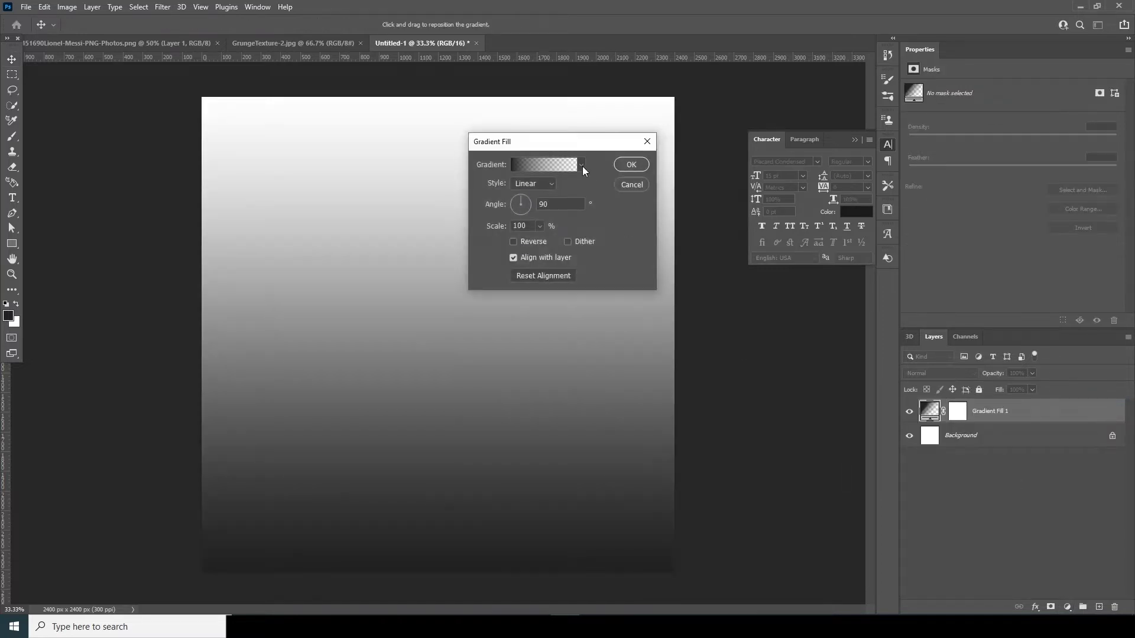
pyautogui.click(551, 182)
pyautogui.click(530, 204)
pyautogui.click(555, 168)
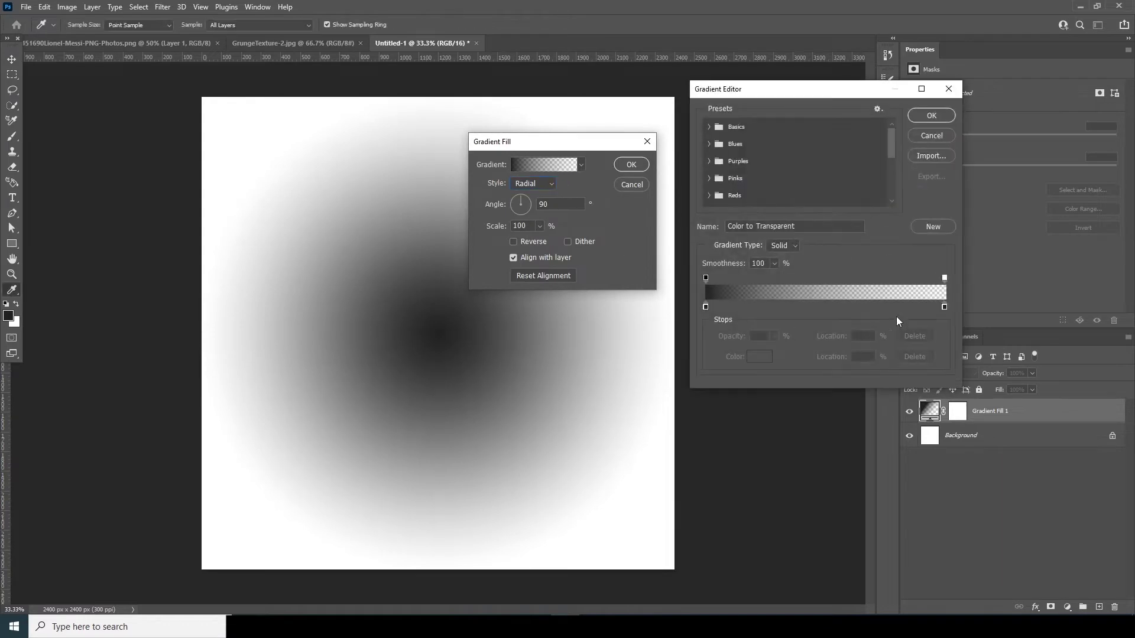
# Set the gradient's right stop to 100% opacity and colour #ffb400.
pyautogui.click(944, 278)
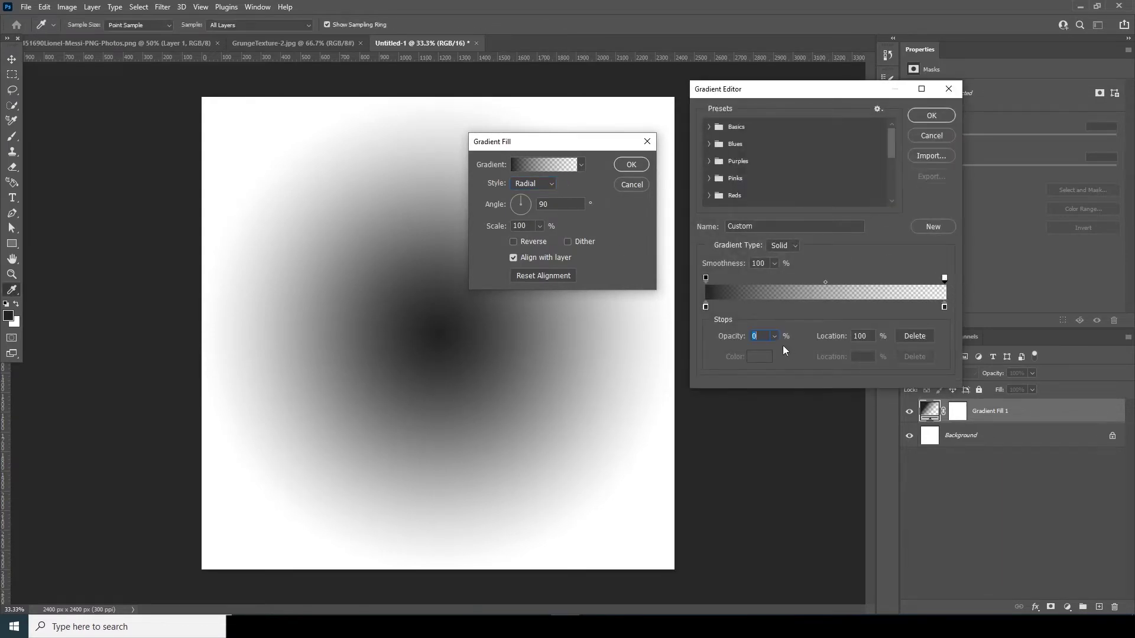
pyautogui.write('100')
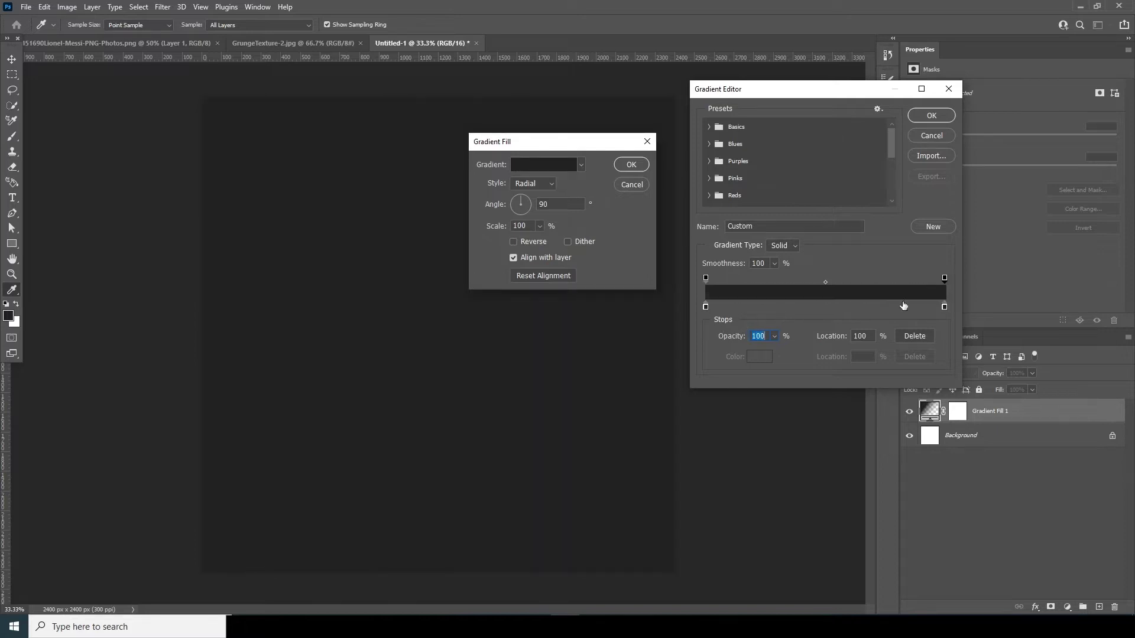
pyautogui.click(945, 307)
pyautogui.click(759, 357)
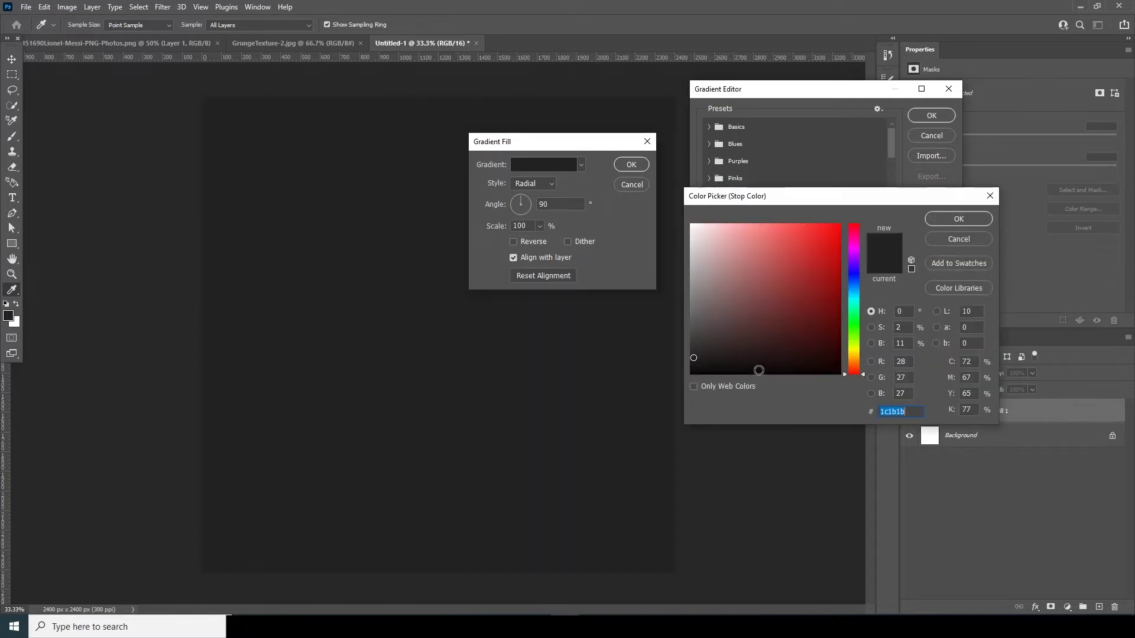
pyautogui.click(854, 352)
pyautogui.click(840, 225)
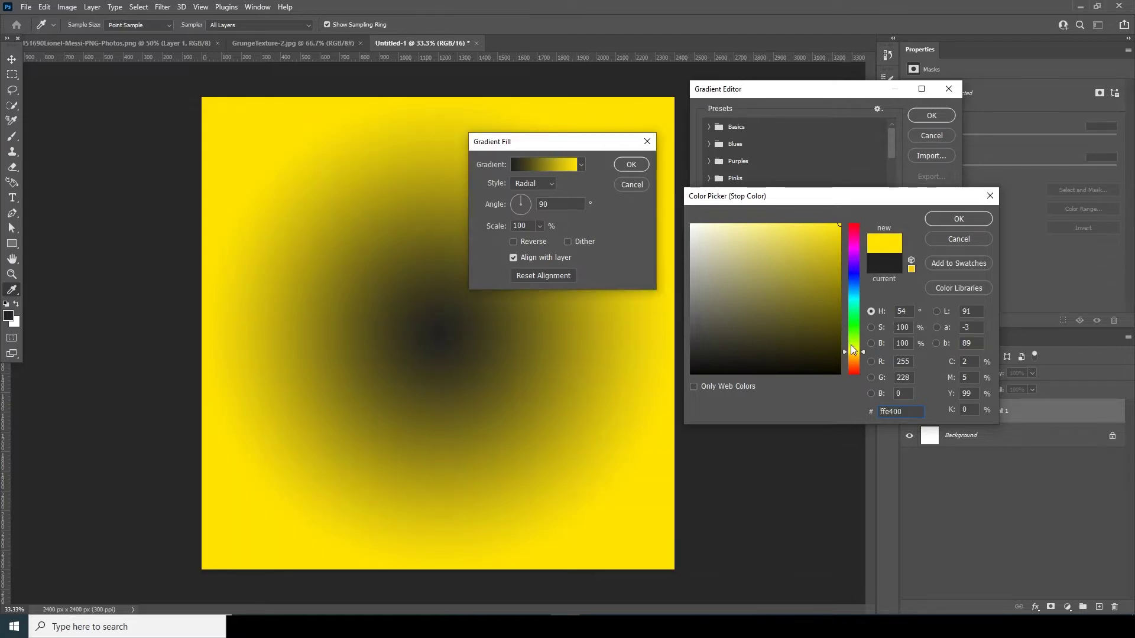
pyautogui.moveTo(861, 351); pyautogui.dragTo(863, 362)
pyautogui.write('ffb400')
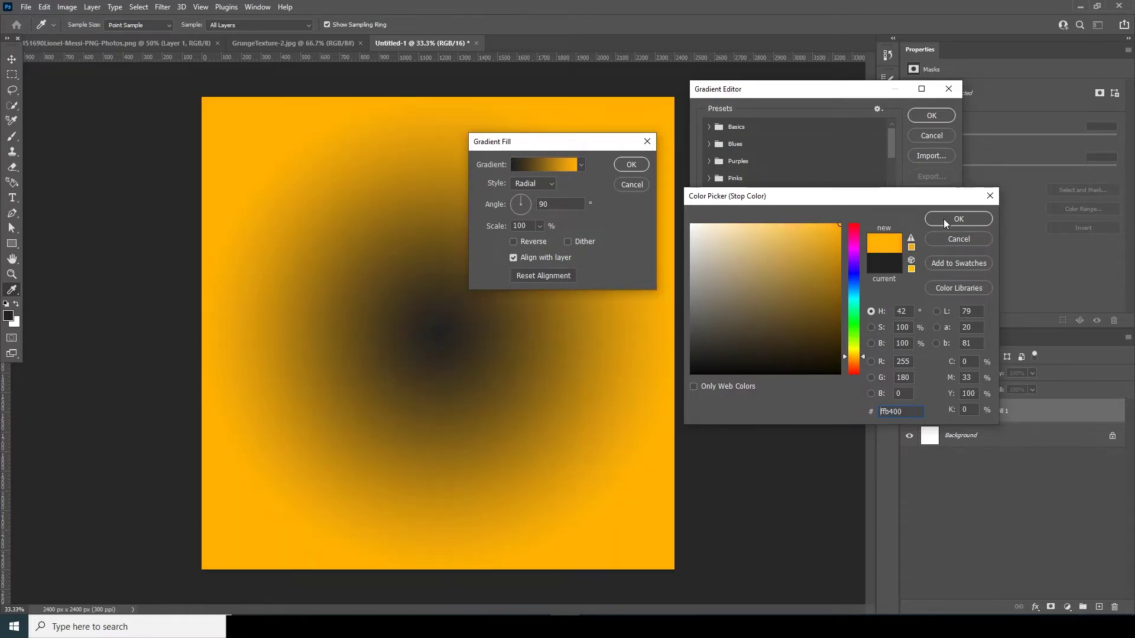
pyautogui.click(945, 219)
# Set the left stop to bright yellow #ffd200 and apply the radial gradient fill.
pyautogui.click(706, 306)
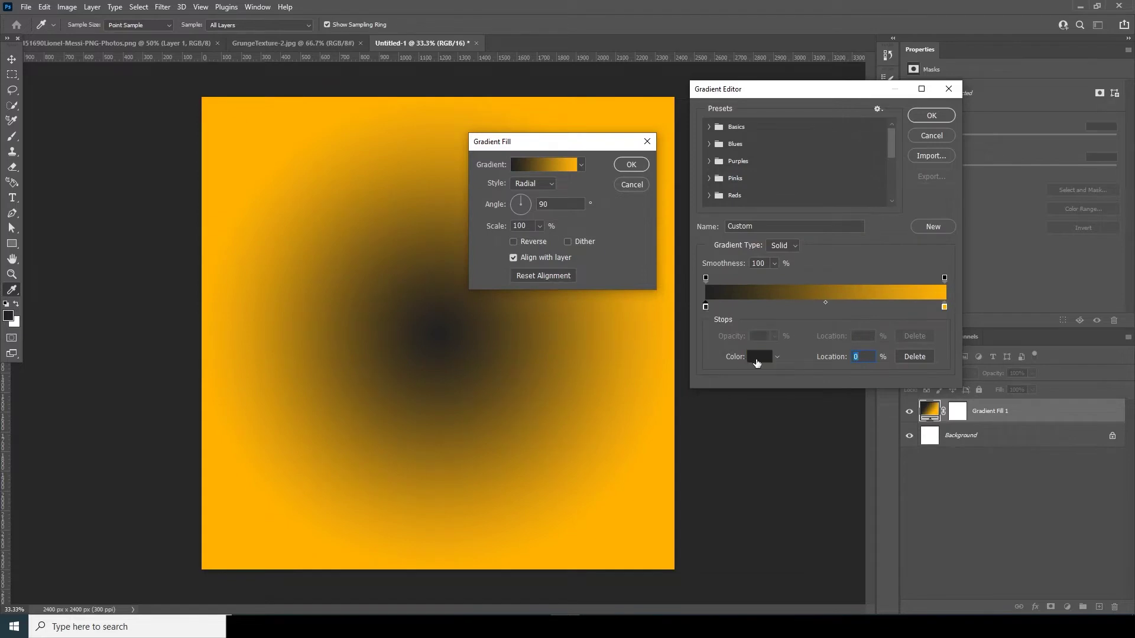
pyautogui.click(759, 357)
pyautogui.moveTo(852, 338); pyautogui.dragTo(856, 358)
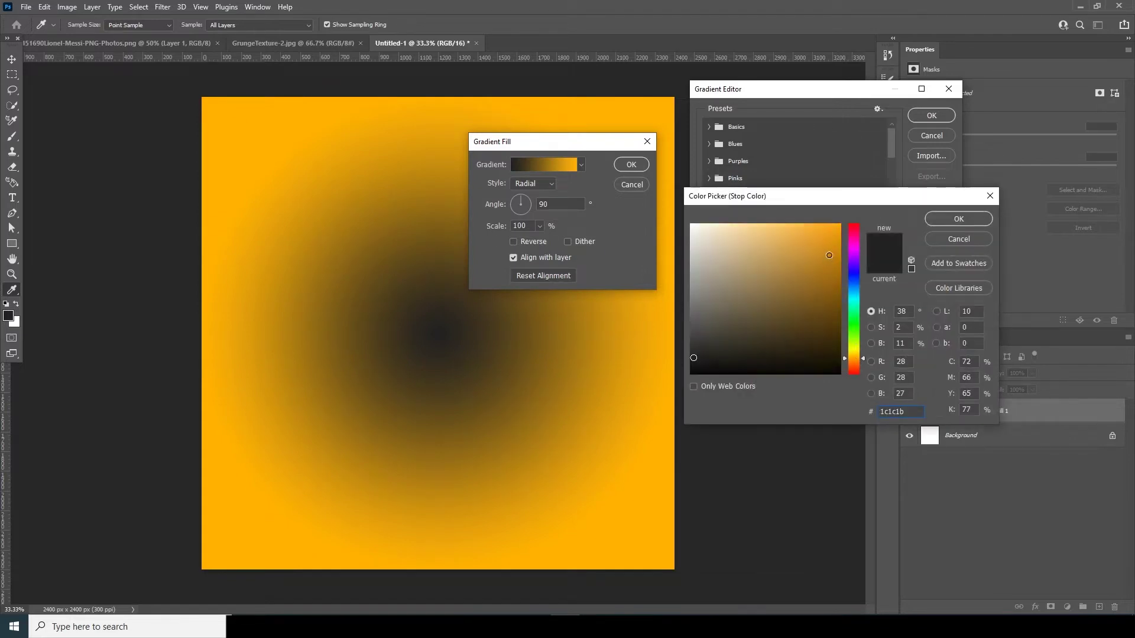
pyautogui.moveTo(829, 256); pyautogui.dragTo(853, 207)
pyautogui.moveTo(865, 362); pyautogui.dragTo(861, 353)
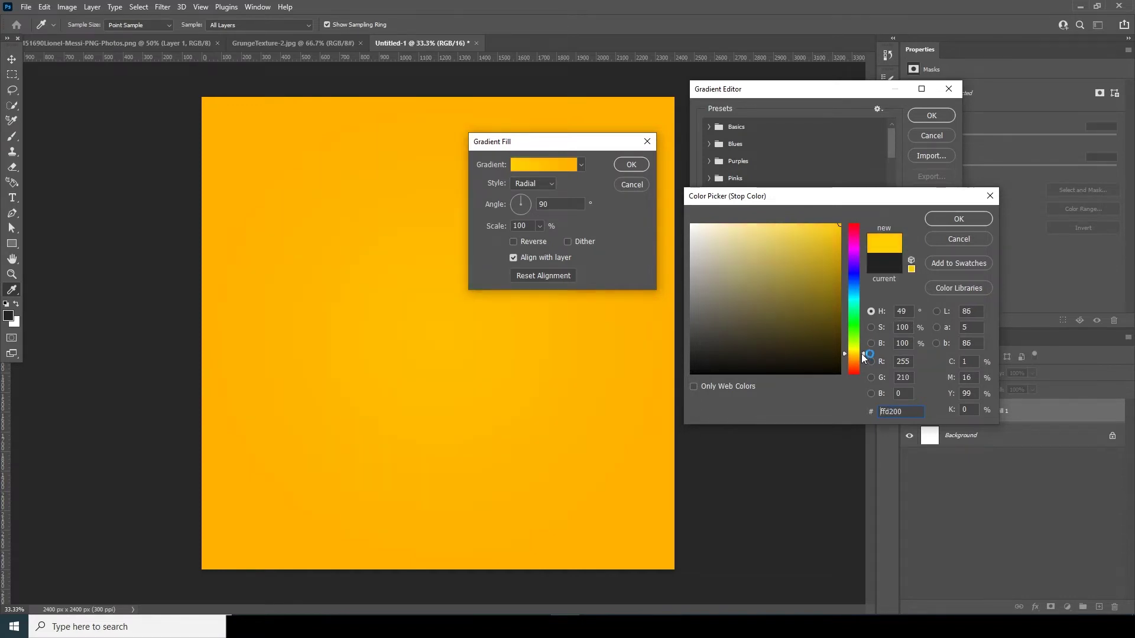
pyautogui.click(950, 219)
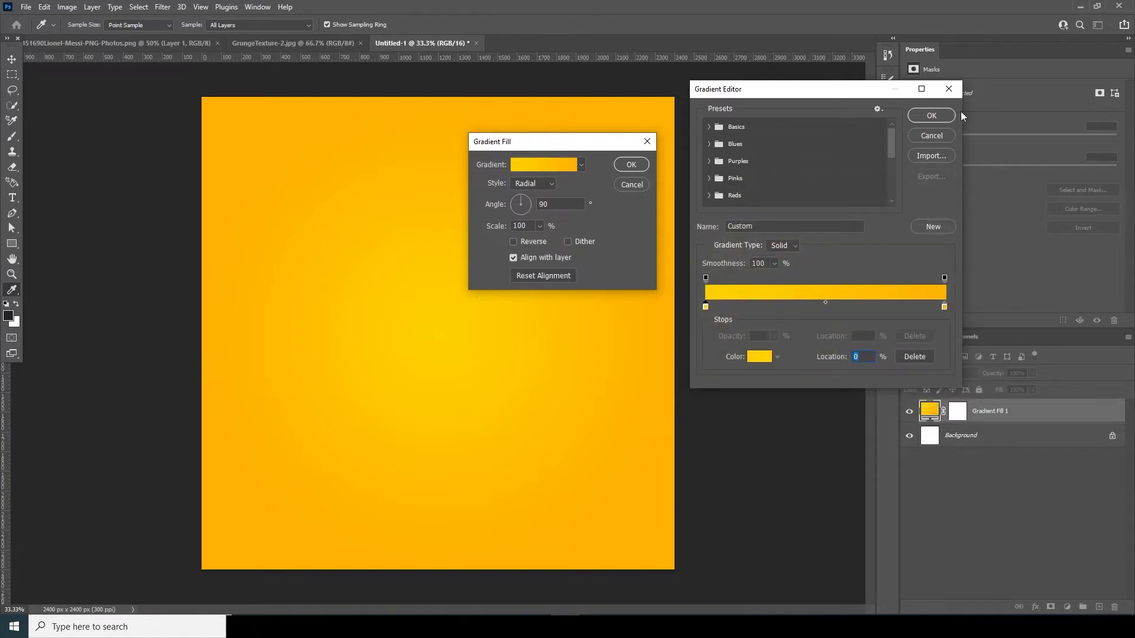
pyautogui.click(931, 116)
pyautogui.click(632, 165)
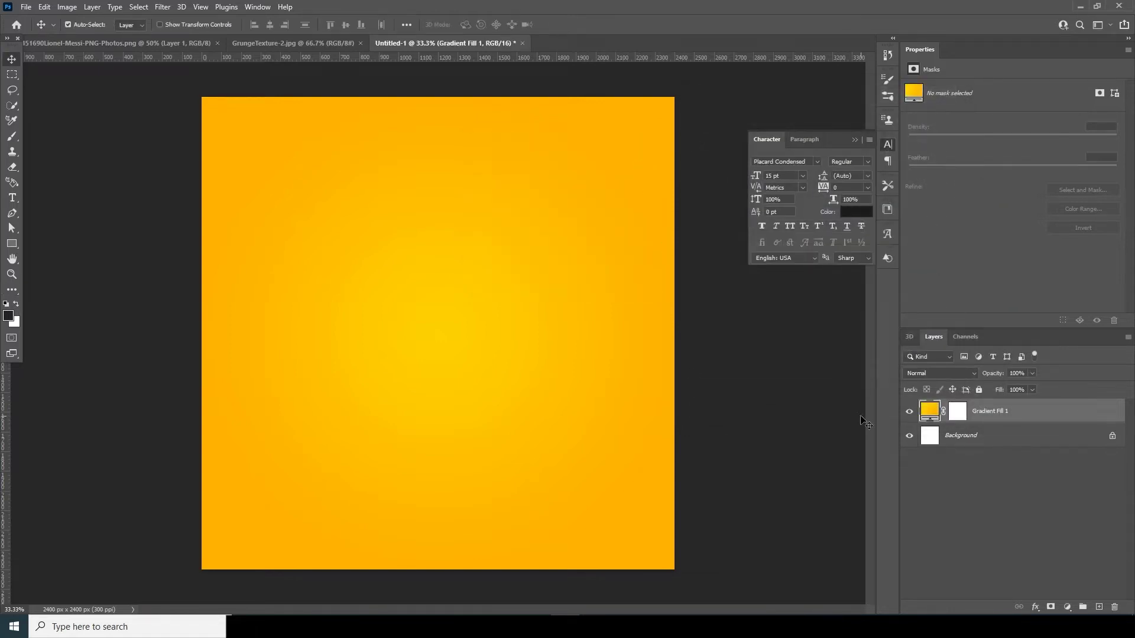
# Copy the footballer layer into the poster, convert it to a smart object, and hide it.
pyautogui.click(280, 43)
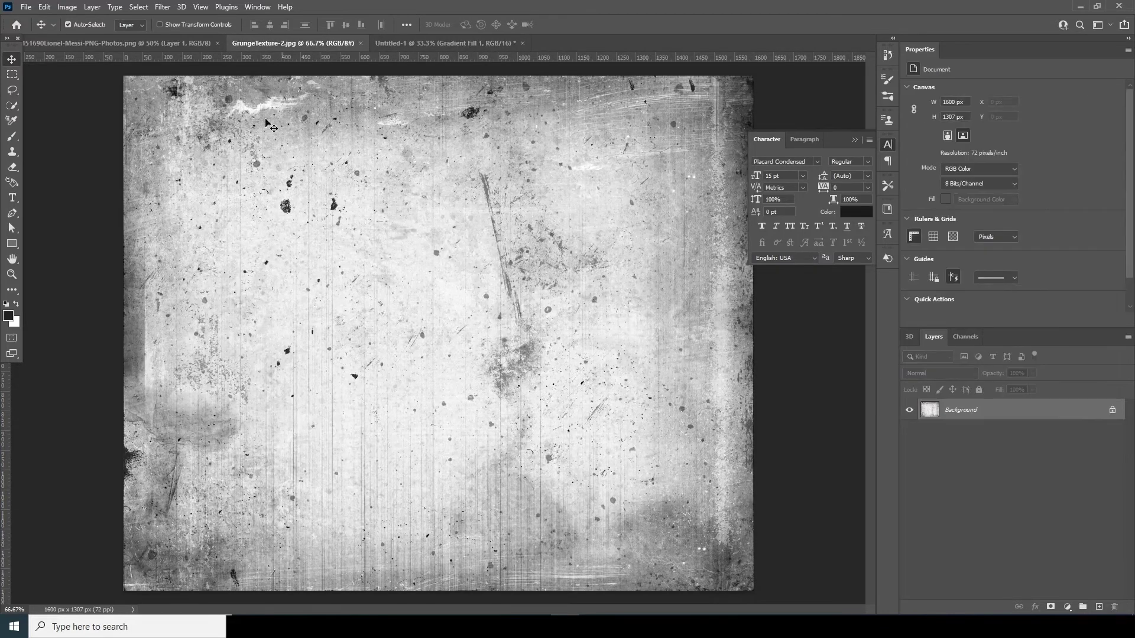
pyautogui.click(173, 43)
pyautogui.moveTo(449, 195); pyautogui.dragTo(463, 308)
pyautogui.click(552, 250)
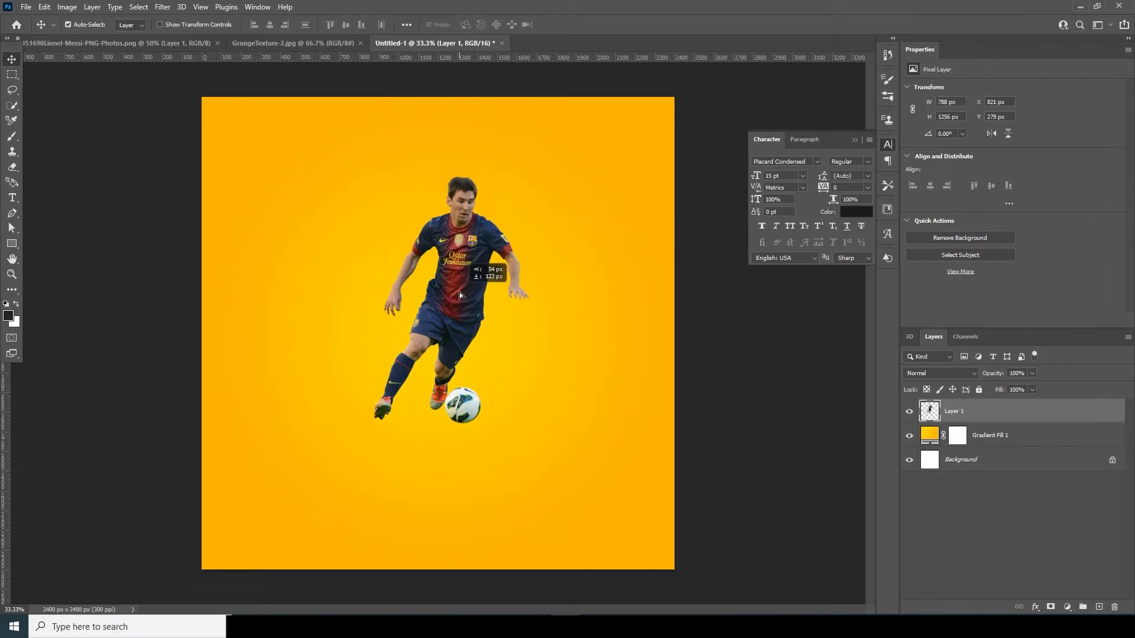
pyautogui.rightClick(986, 412)
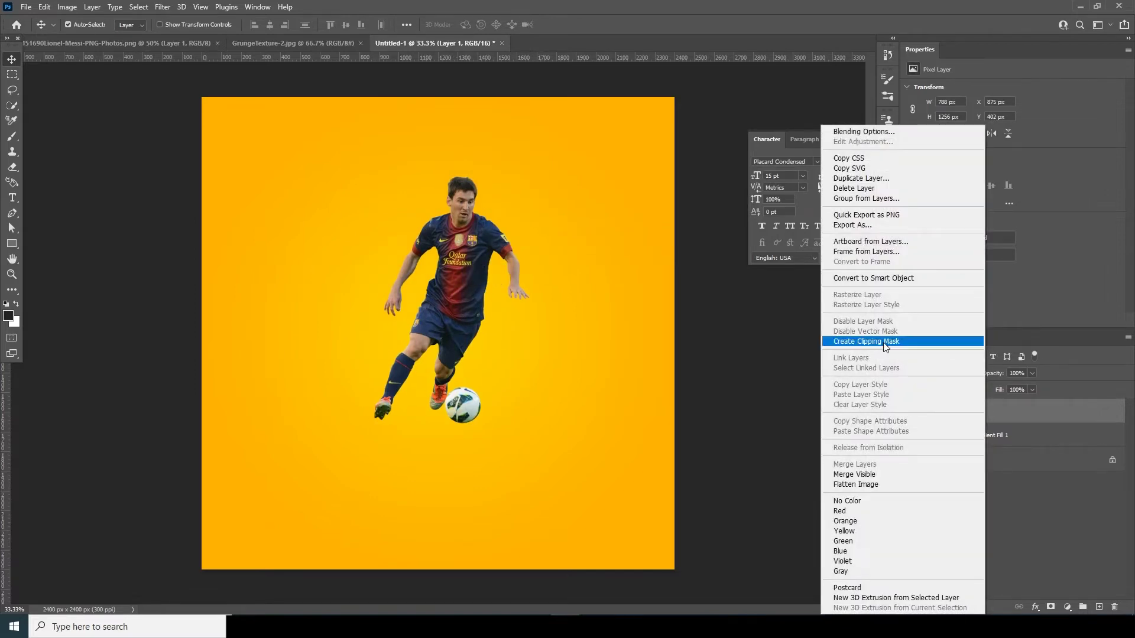
pyautogui.click(881, 277)
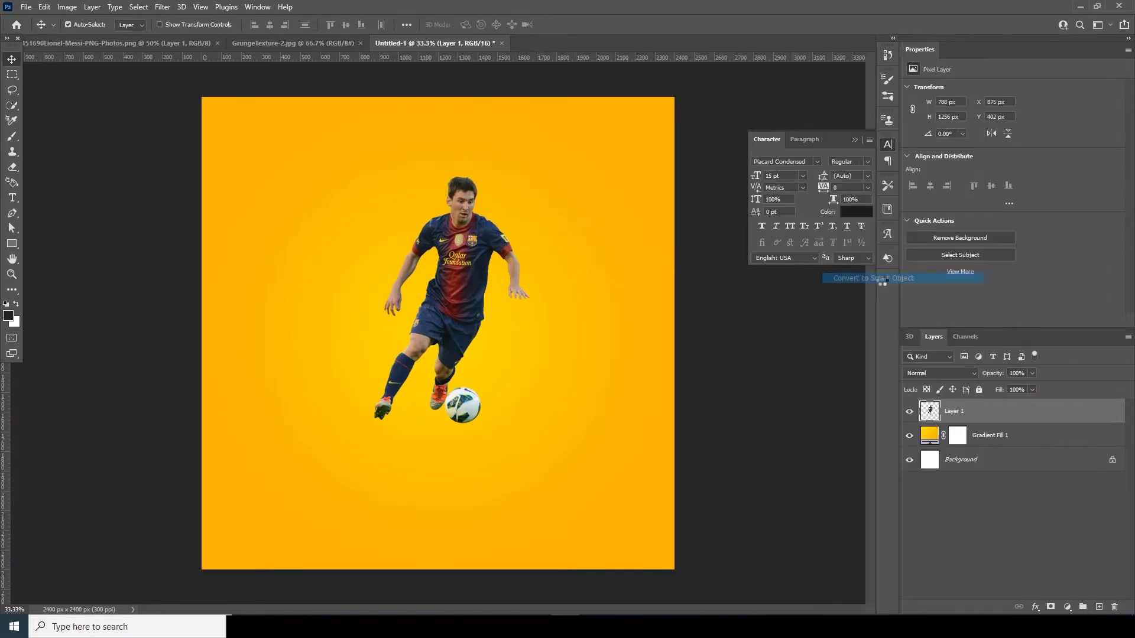
pyautogui.click(910, 412)
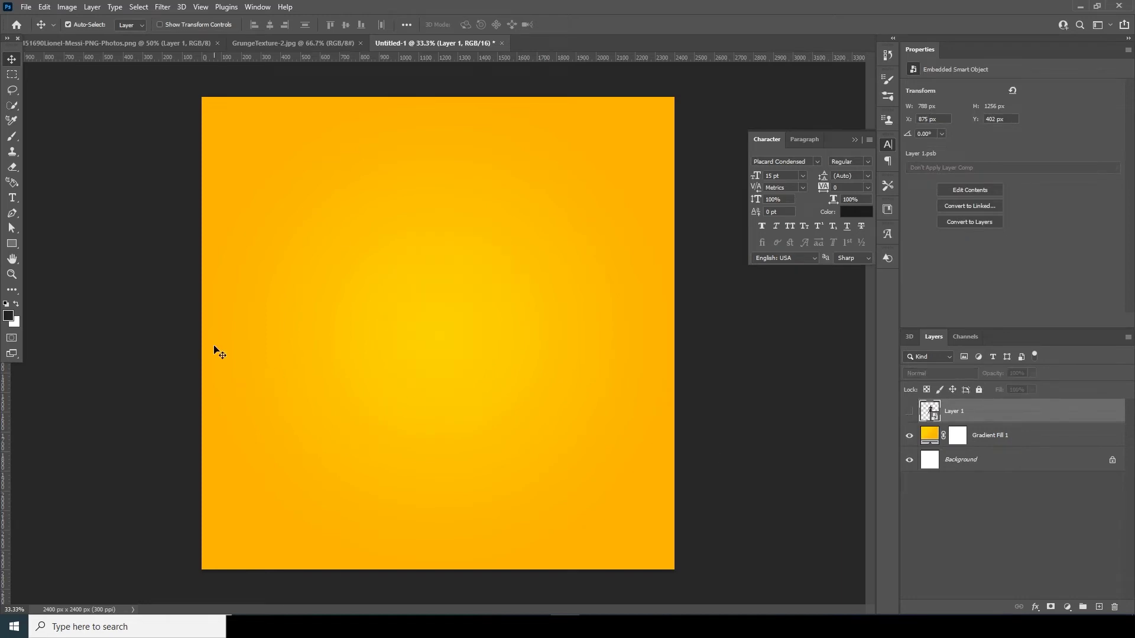
# Type a '10' near the canvas centre, then scale it up and move it lower.
pyautogui.click(11, 197)
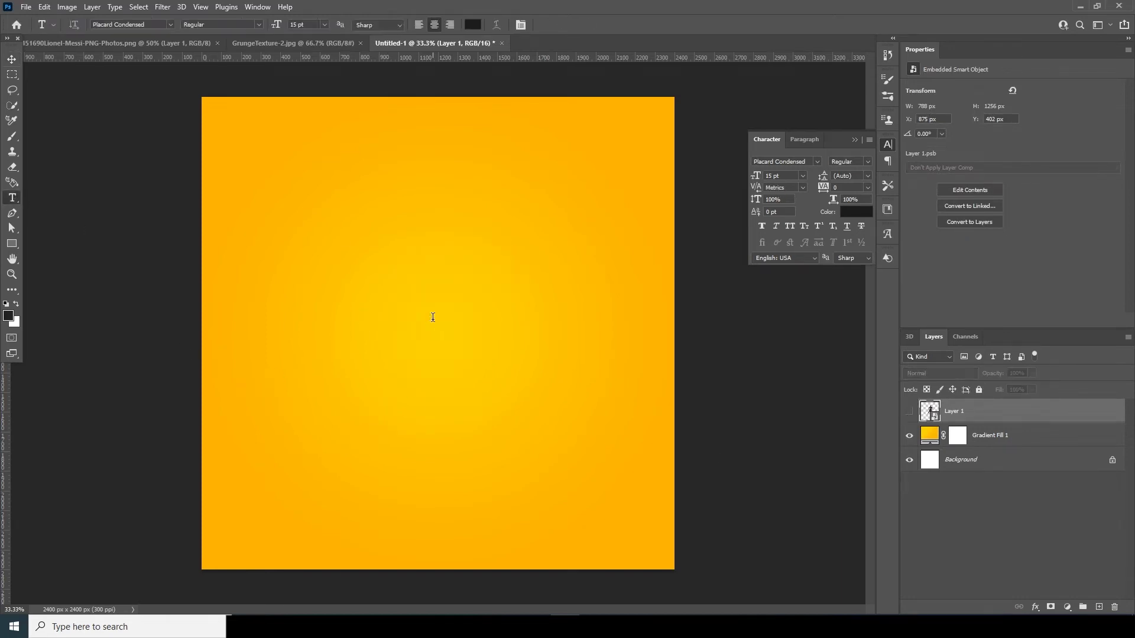
pyautogui.click(433, 315)
pyautogui.press('BackSpace')
pyautogui.write('10')
pyautogui.click(12, 60)
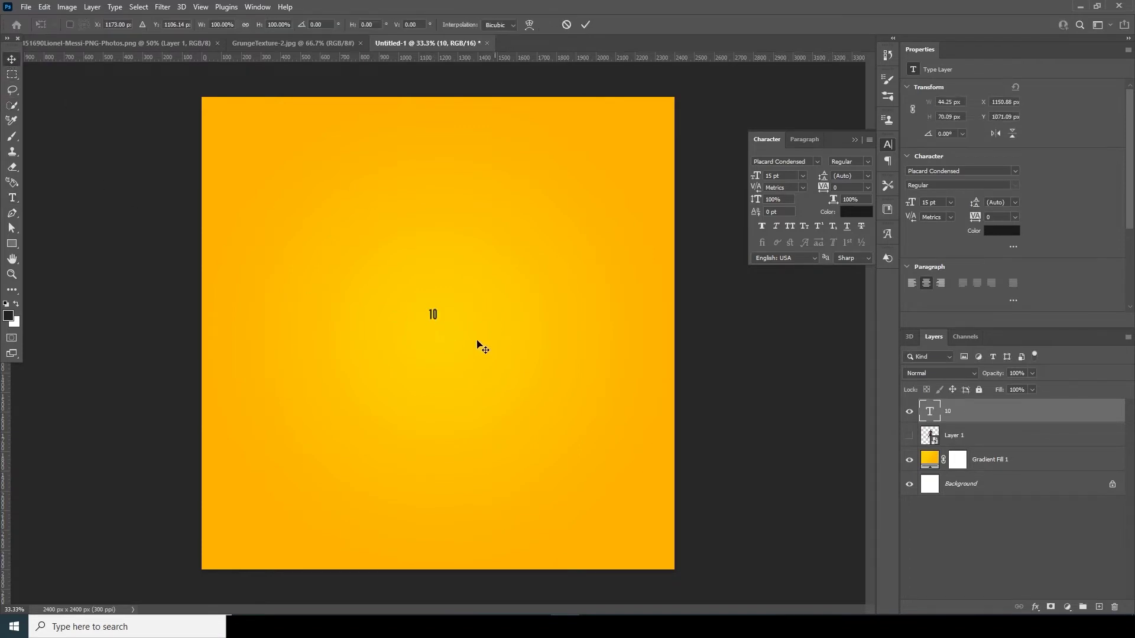
pyautogui.moveTo(439, 321); pyautogui.dragTo(501, 412)
pyautogui.moveTo(471, 353); pyautogui.dragTo(467, 405)
pyautogui.moveTo(498, 469); pyautogui.dragTo(529, 521)
pyautogui.press('Return')
# Rasterize the '10' type layer into pixels.
pyautogui.rightClick(962, 411)
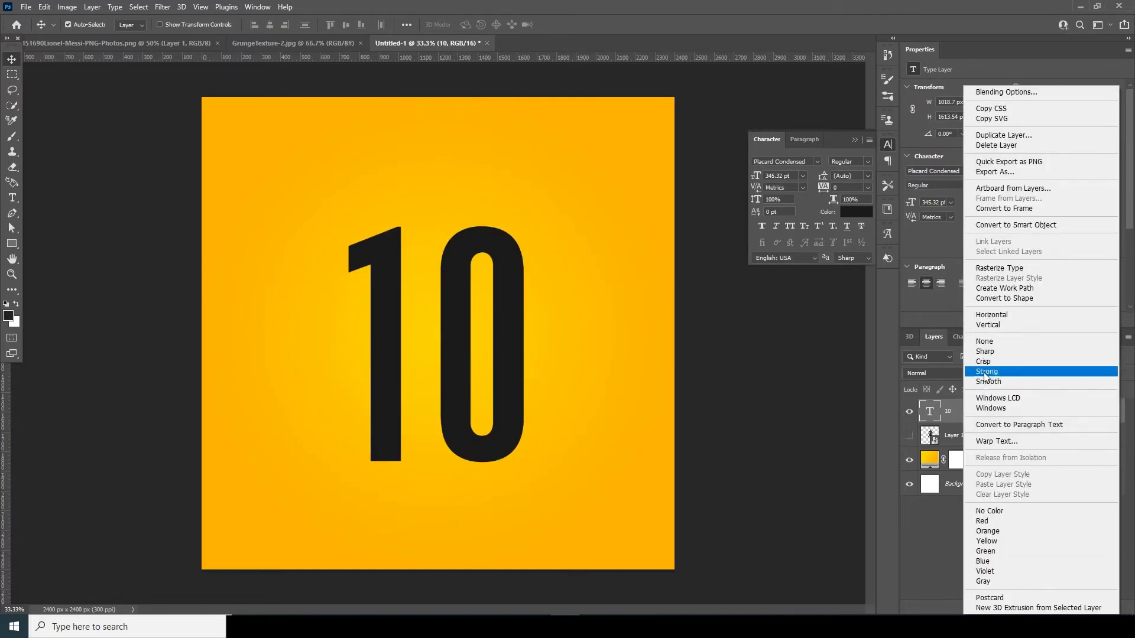
pyautogui.click(999, 268)
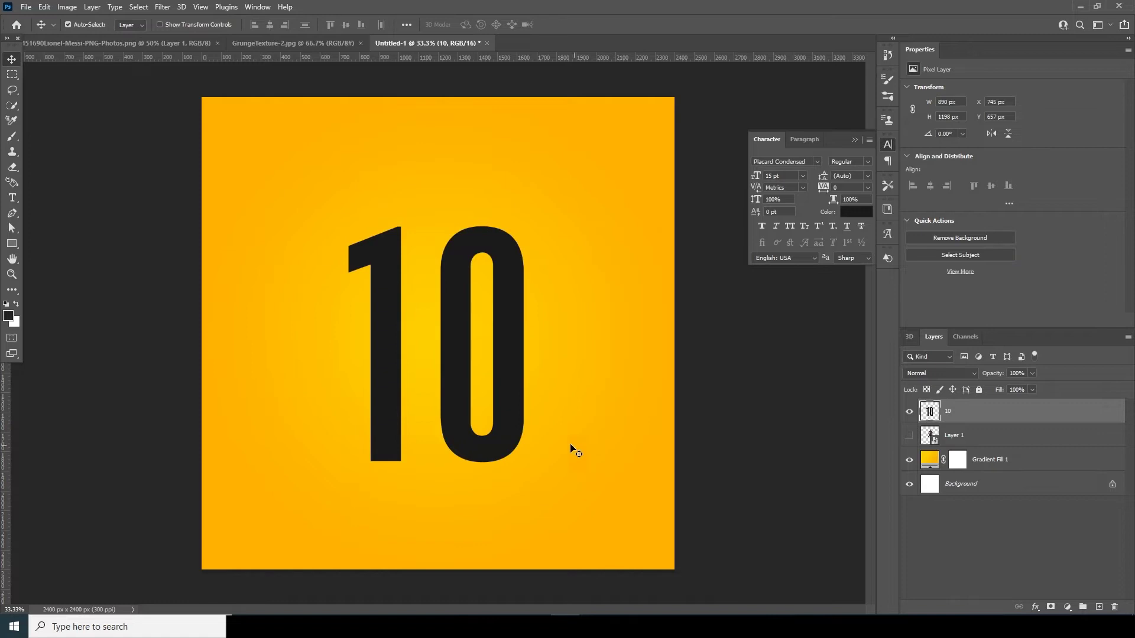
pyautogui.hotkey('ctrl', 't')
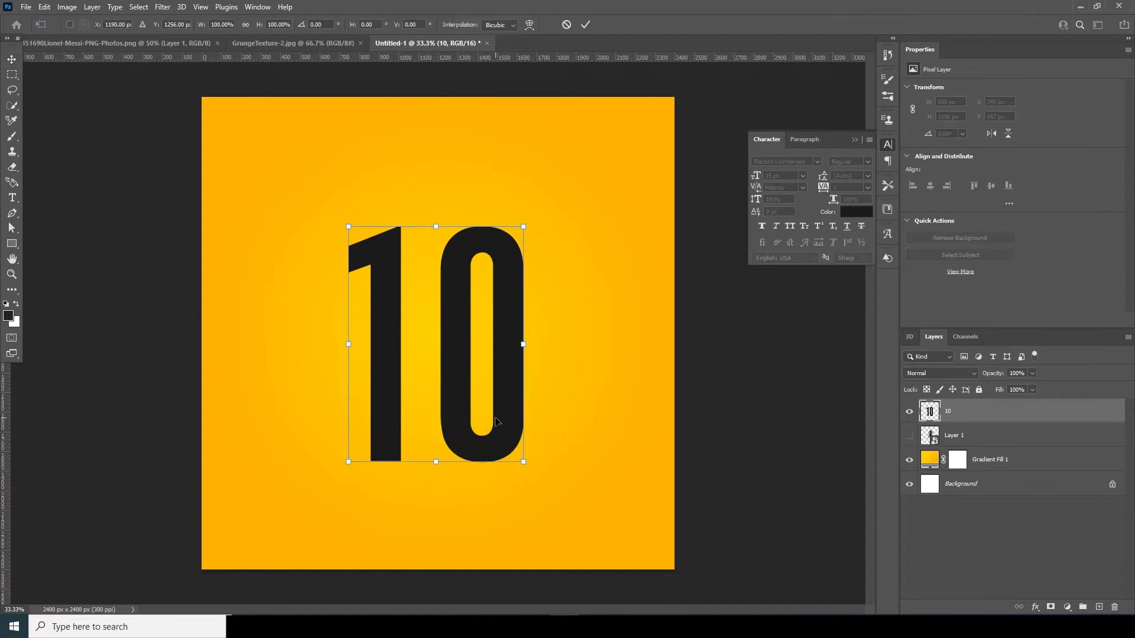
# Distort the '10', fanning its bottom corners out to the canvas bottom edge.
pyautogui.rightClick(459, 305)
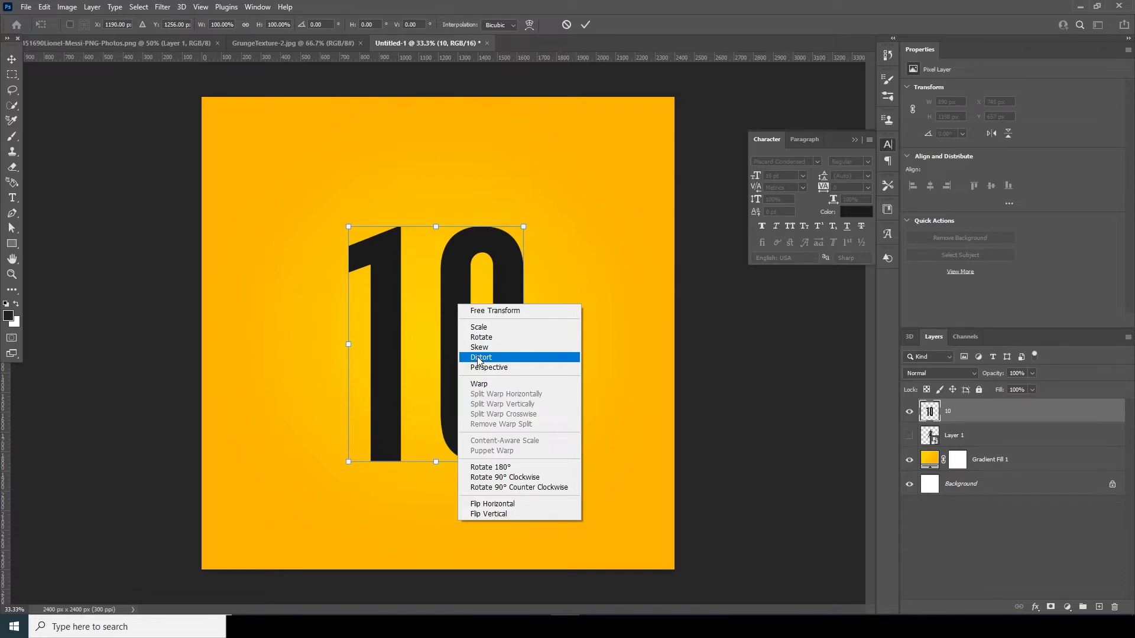
pyautogui.click(479, 358)
pyautogui.moveTo(523, 462); pyautogui.dragTo(728, 542)
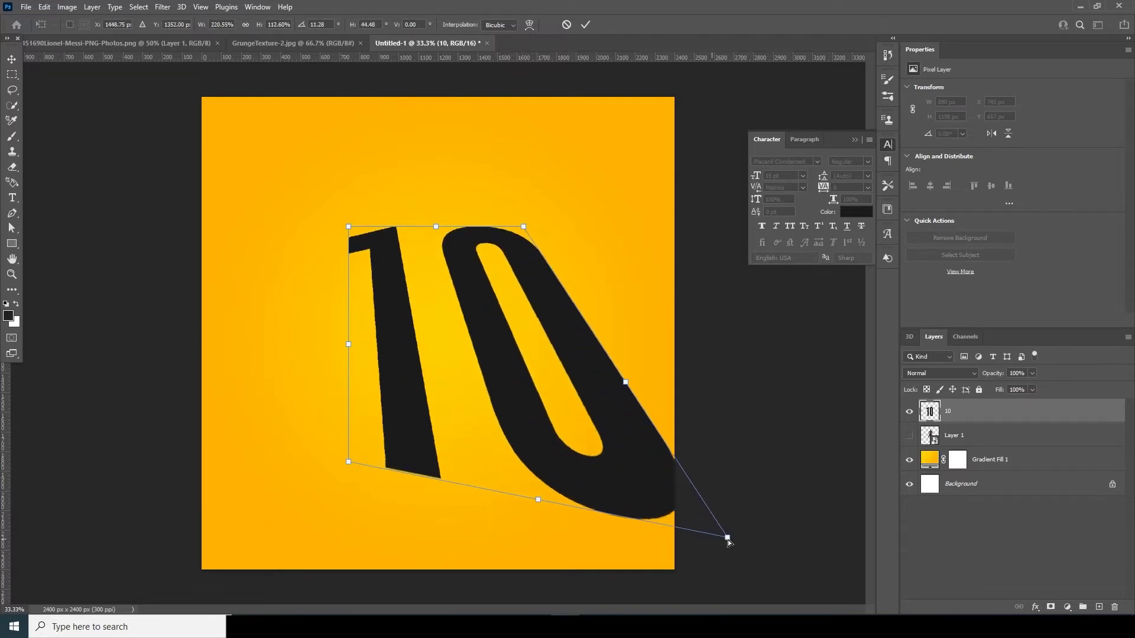
pyautogui.moveTo(349, 461); pyautogui.dragTo(358, 568)
pyautogui.moveTo(727, 539); pyautogui.dragTo(713, 576)
# Pull the '10's top corners down into a narrow flattened edge and commit the distortion.
pyautogui.moveTo(348, 227); pyautogui.dragTo(363, 321)
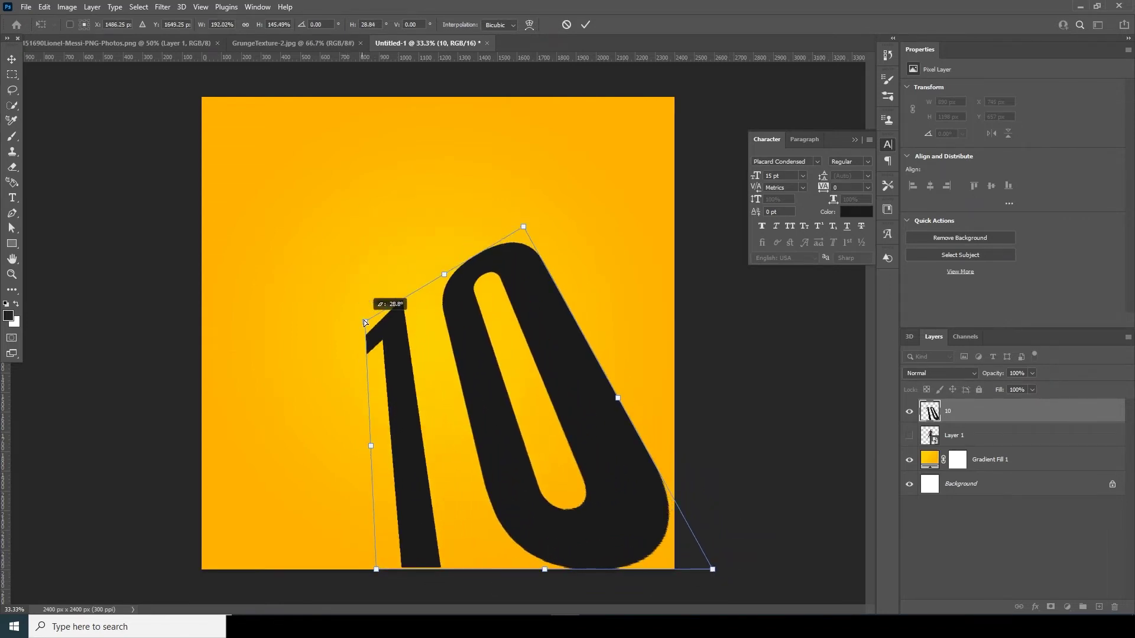
pyautogui.moveTo(524, 228); pyautogui.dragTo(475, 317)
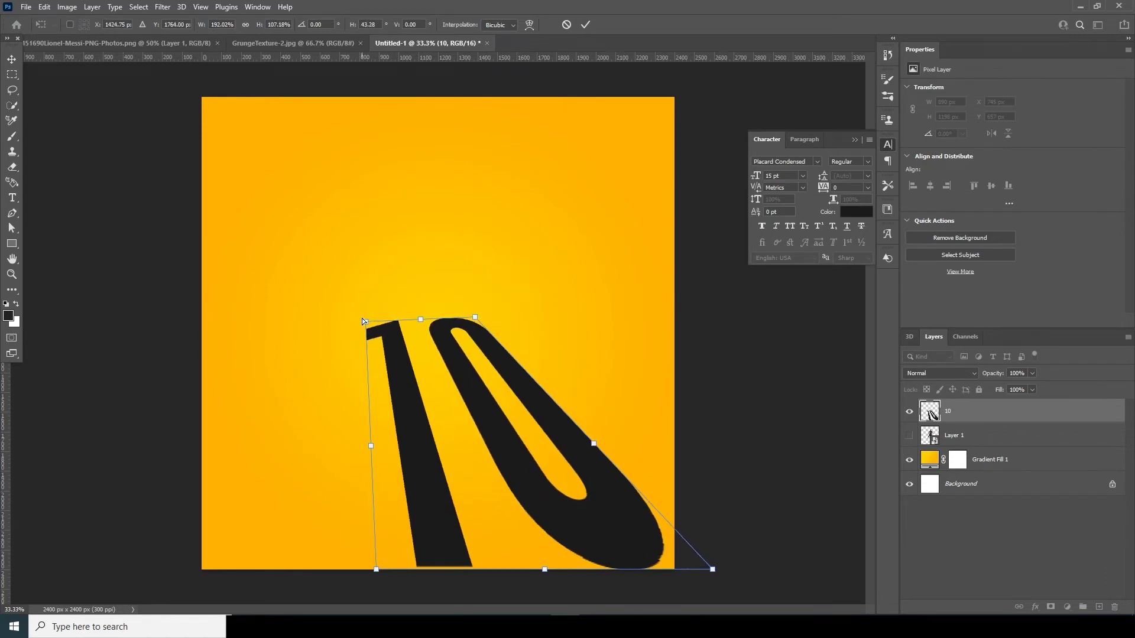
pyautogui.moveTo(366, 323); pyautogui.dragTo(371, 327)
pyautogui.moveTo(473, 320); pyautogui.dragTo(476, 329)
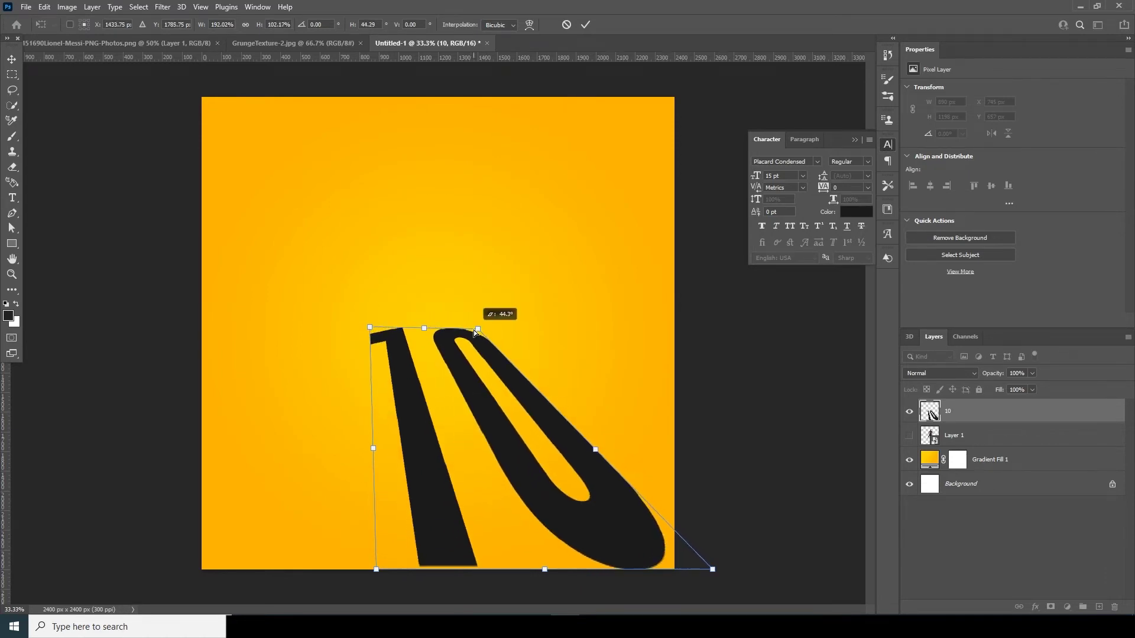
pyautogui.moveTo(370, 328); pyautogui.dragTo(373, 335)
pyautogui.moveTo(477, 328); pyautogui.dragTo(475, 328)
pyautogui.moveTo(712, 570); pyautogui.dragTo(742, 560)
pyautogui.moveTo(559, 566); pyautogui.dragTo(606, 574)
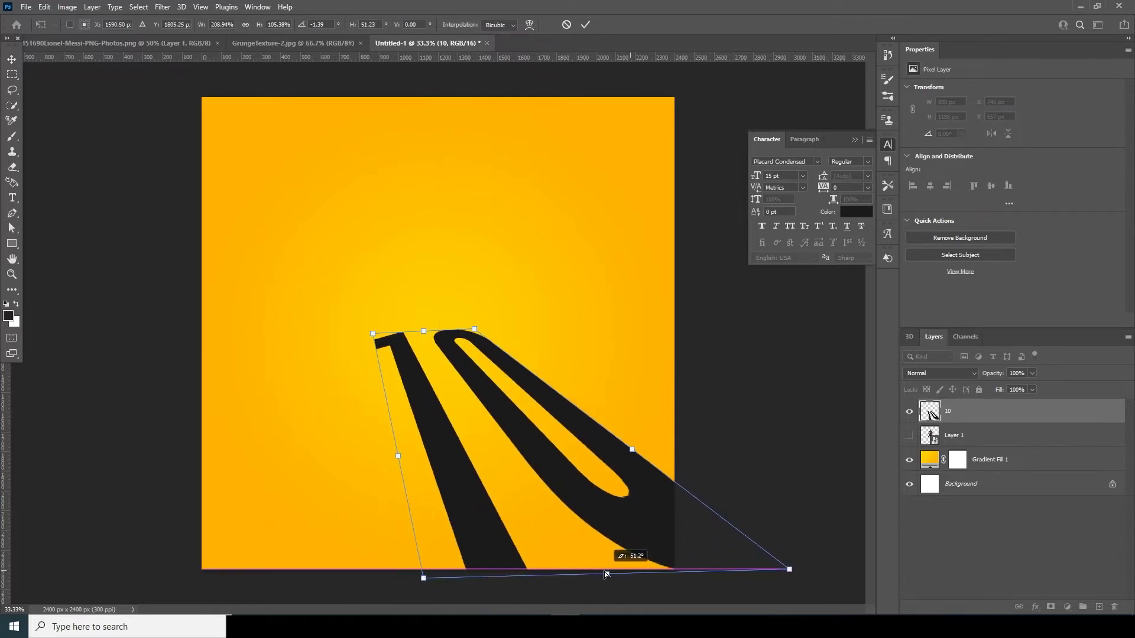
pyautogui.moveTo(424, 331); pyautogui.dragTo(457, 331)
pyautogui.moveTo(364, 337); pyautogui.dragTo(370, 336)
pyautogui.press('Return')
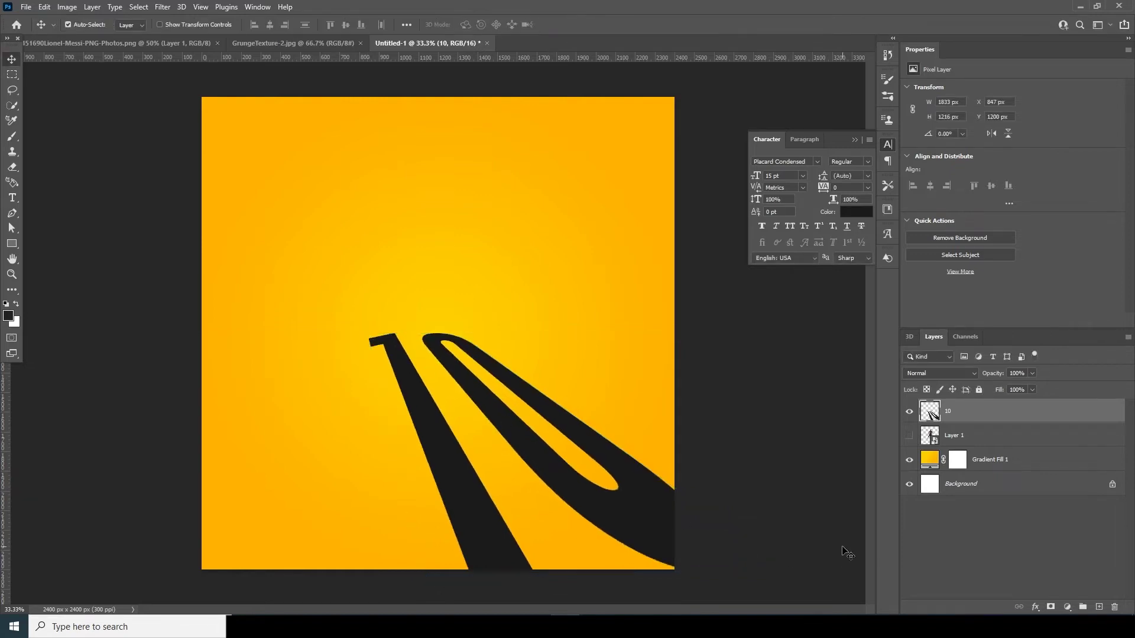
# Show the player layer, scale it to about 86%, and move it up and left.
pyautogui.click(910, 436)
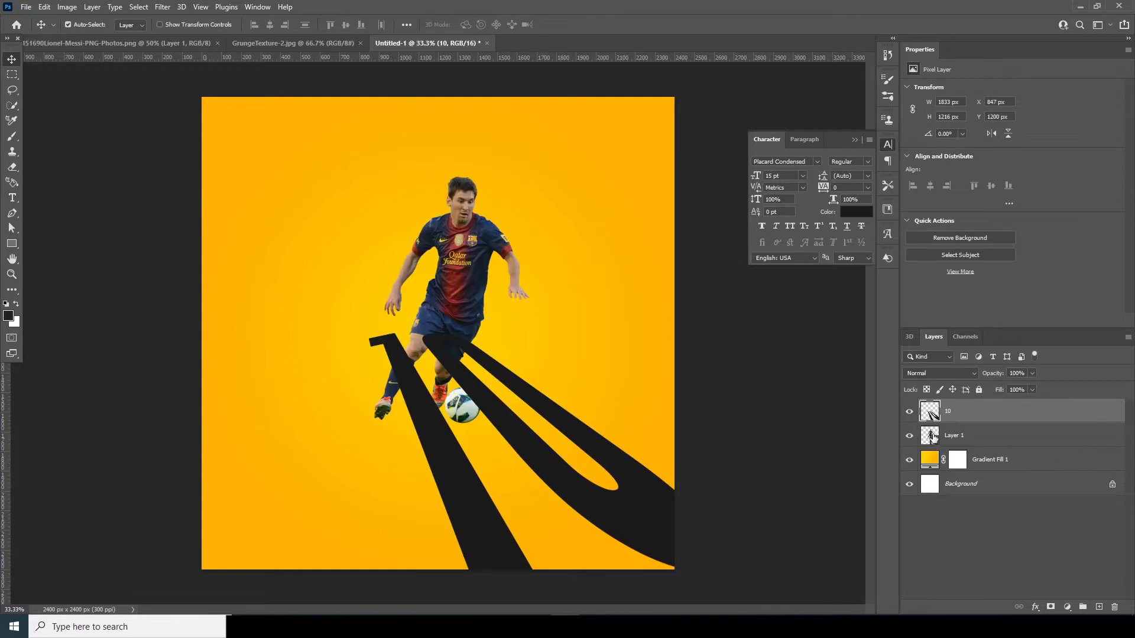
pyautogui.click(932, 437)
pyautogui.hotkey('ctrl', 't')
pyautogui.moveTo(527, 173); pyautogui.dragTo(518, 193)
pyautogui.moveTo(465, 279); pyautogui.dragTo(451, 260)
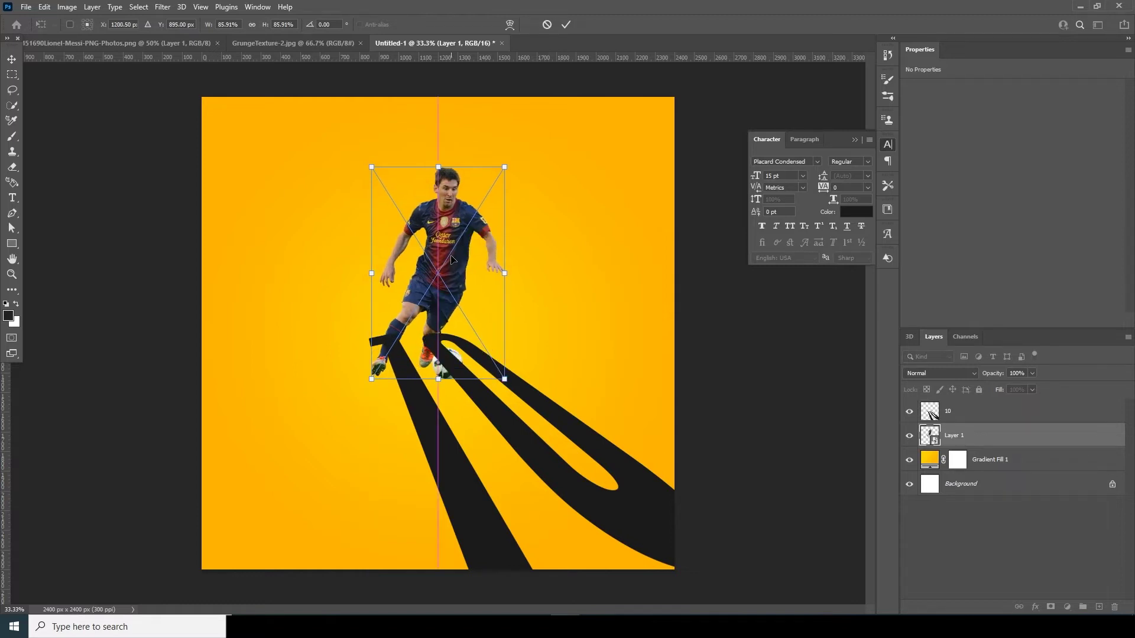
pyautogui.press('Return')
# Move the '10' below the player and distort its top edge to start at his feet.
pyautogui.moveTo(935, 417); pyautogui.dragTo(944, 451)
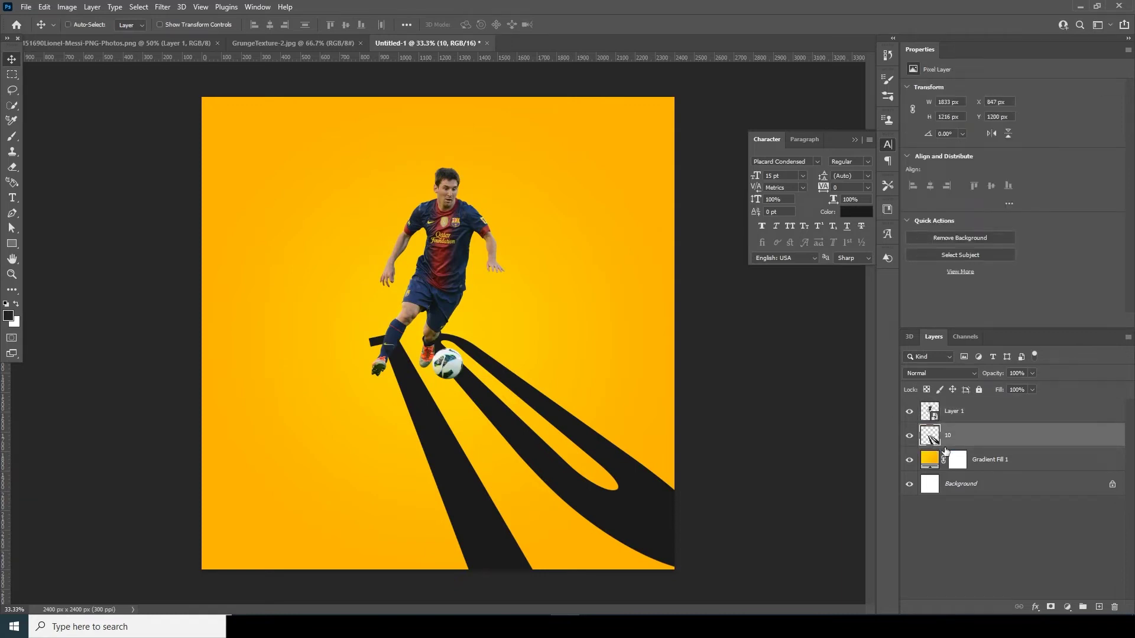
pyautogui.hotkey('ctrl', 't')
pyautogui.rightClick(434, 368)
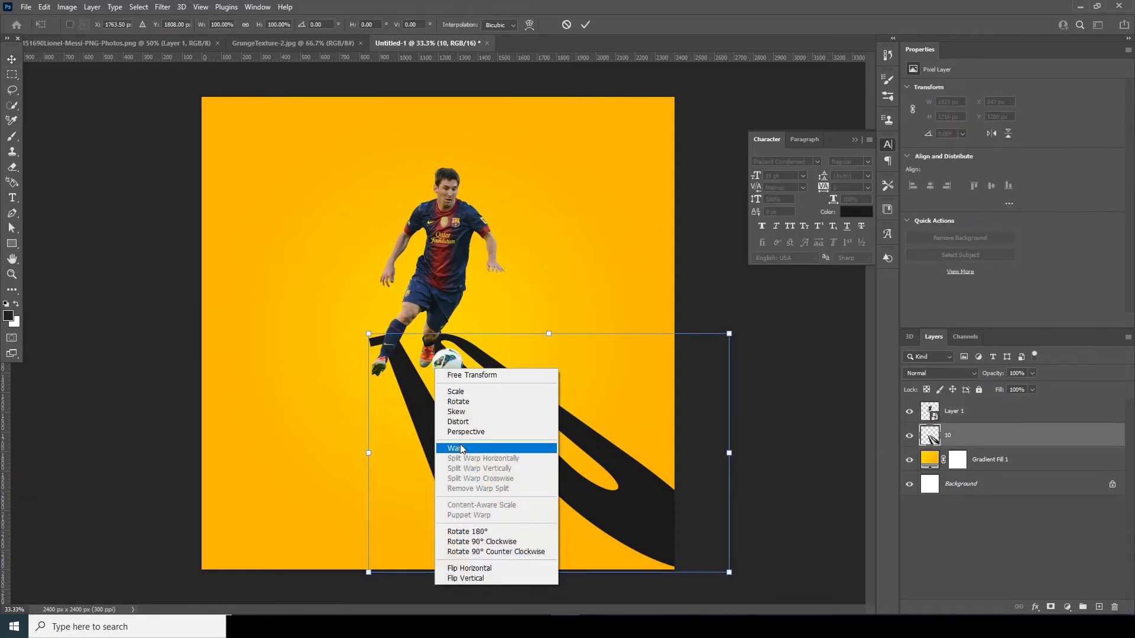
pyautogui.click(467, 424)
pyautogui.moveTo(369, 336); pyautogui.dragTo(364, 382)
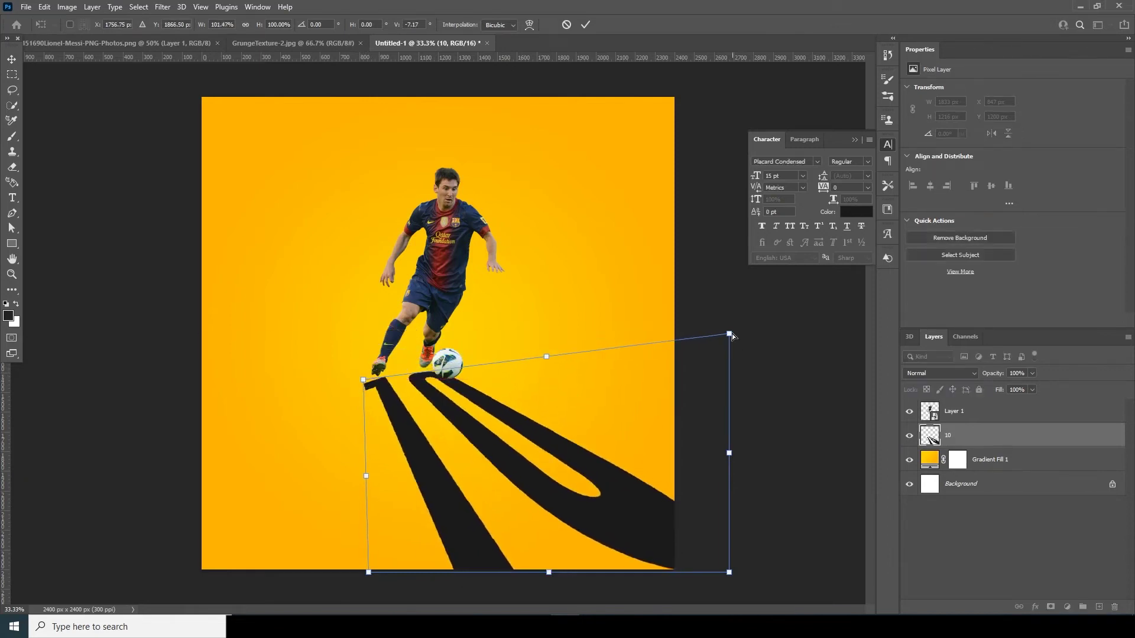
pyautogui.moveTo(730, 337); pyautogui.dragTo(674, 364)
pyautogui.moveTo(364, 379); pyautogui.dragTo(362, 375)
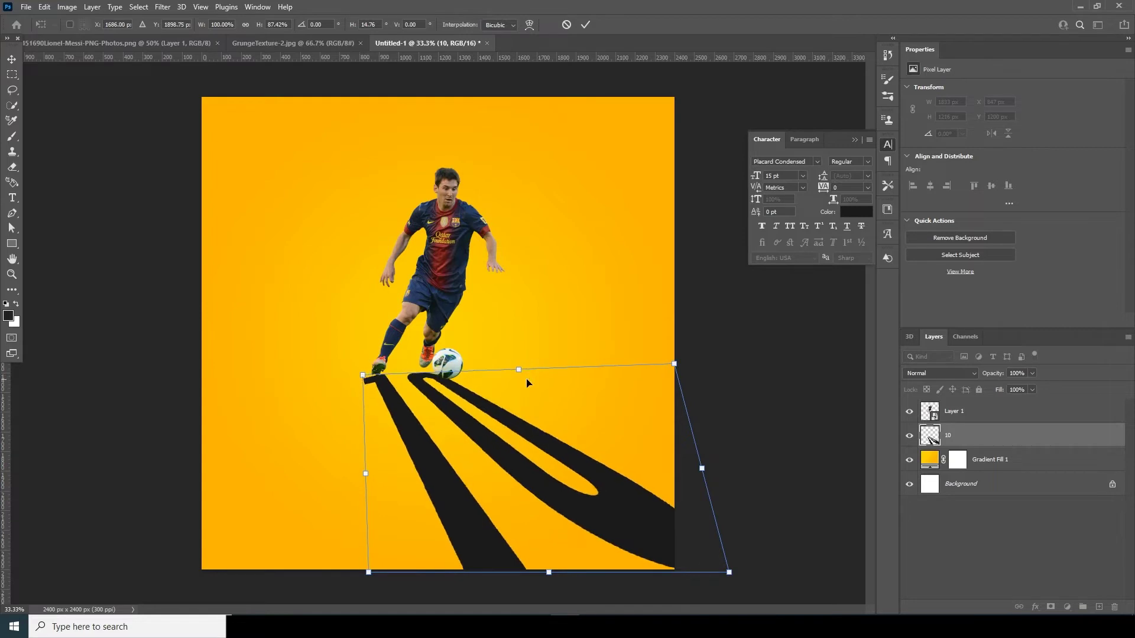
pyautogui.moveTo(676, 368); pyautogui.dragTo(676, 365)
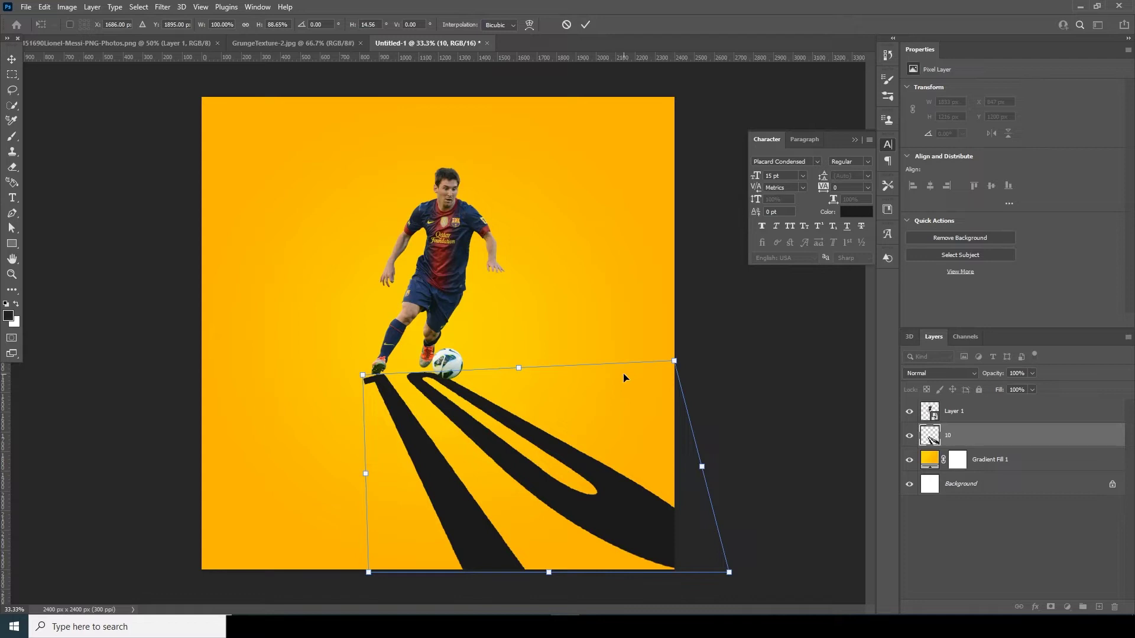
pyautogui.moveTo(675, 361); pyautogui.dragTo(668, 337)
pyautogui.press('Return')
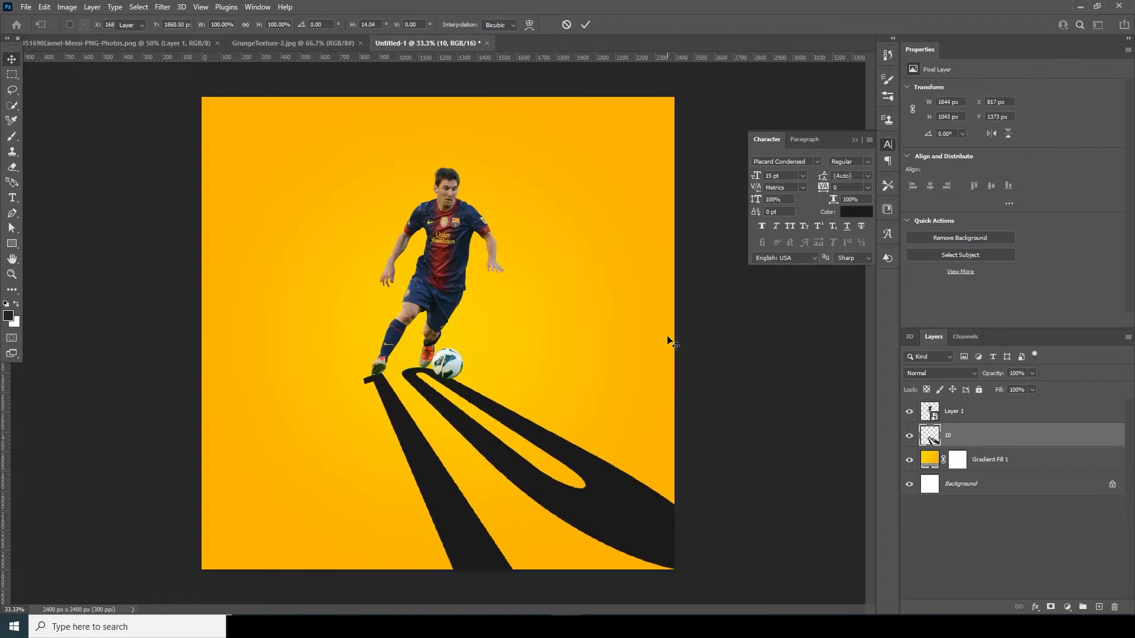
pyautogui.hotkey('ctrl', '-')
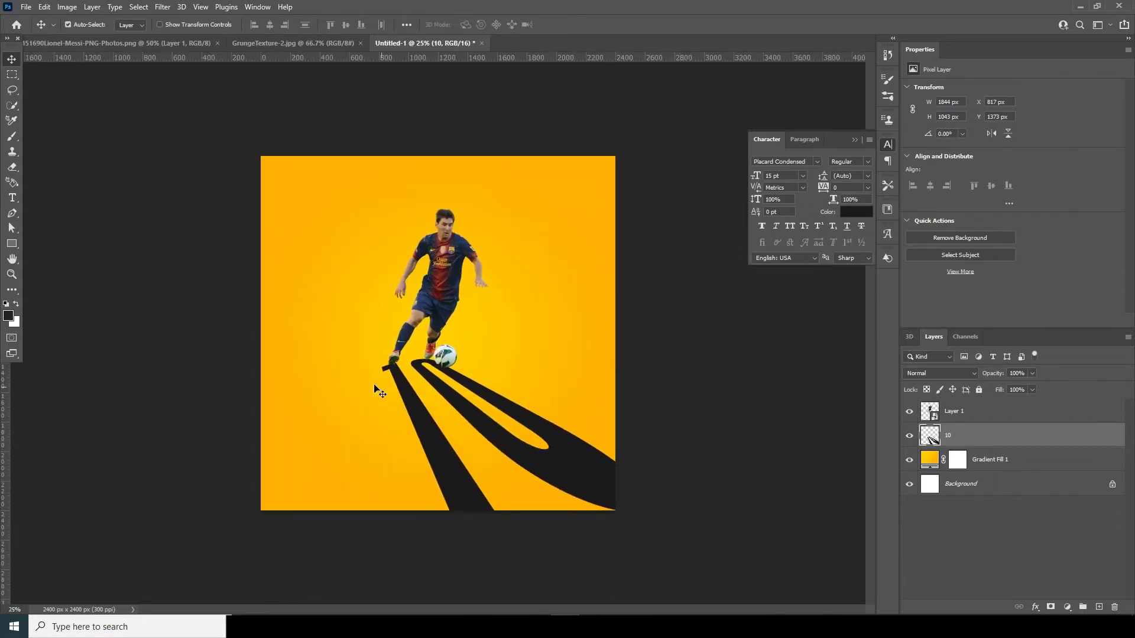
# On a new layer, paint a dark #1e1e1e patch by the feet with a soft round 500 px brush.
pyautogui.click(1098, 607)
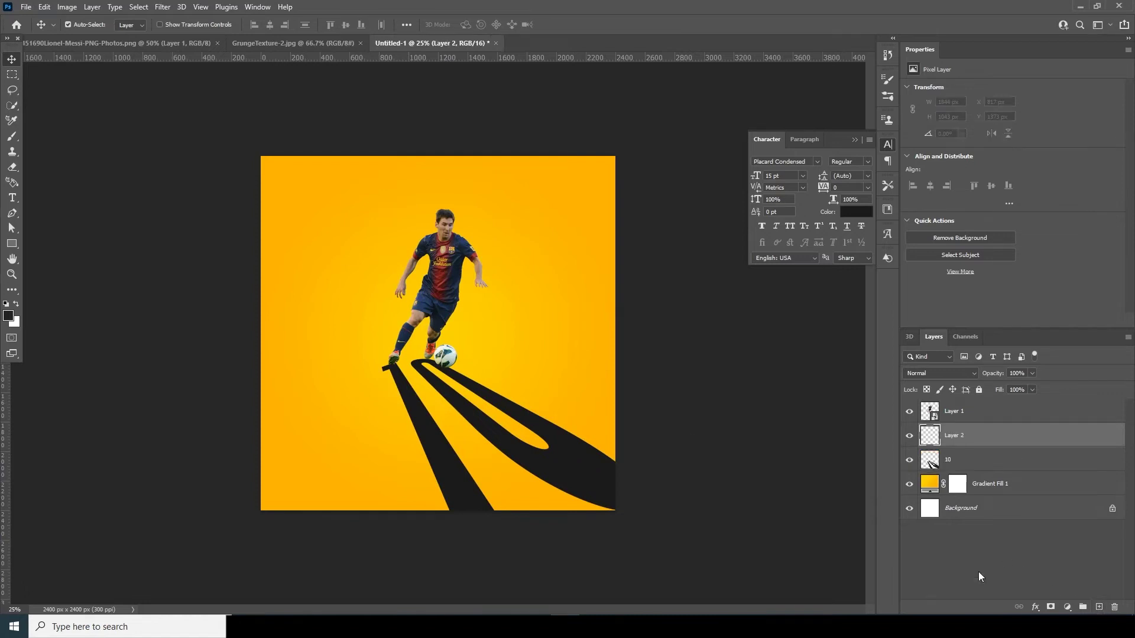
pyautogui.press('b')
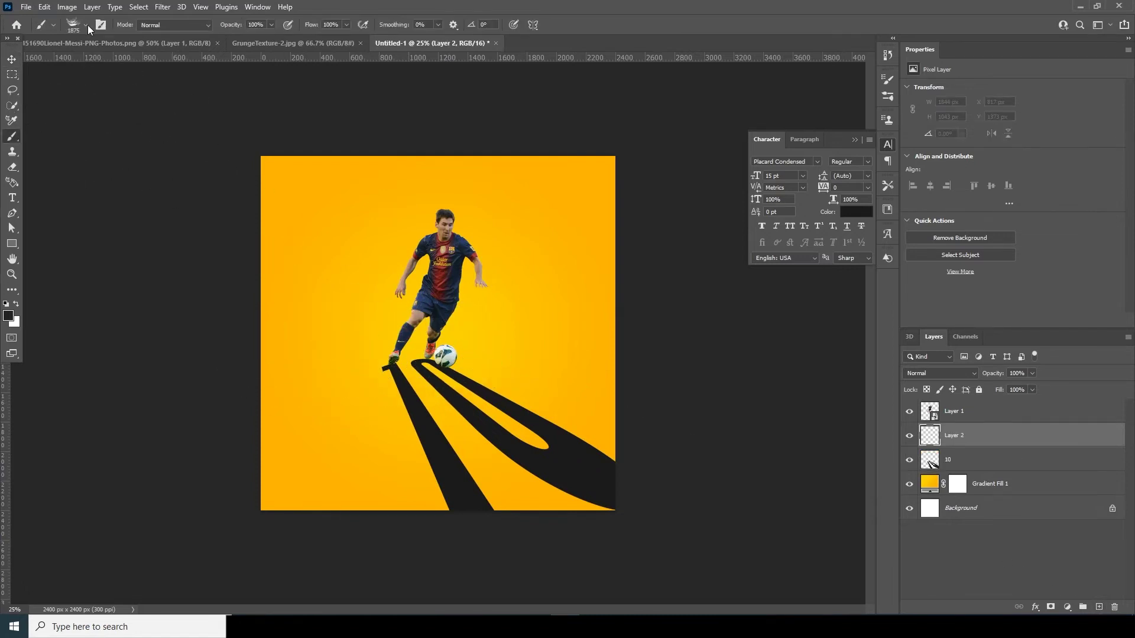
pyautogui.click(84, 24)
pyautogui.scroll(3, 142, 190)
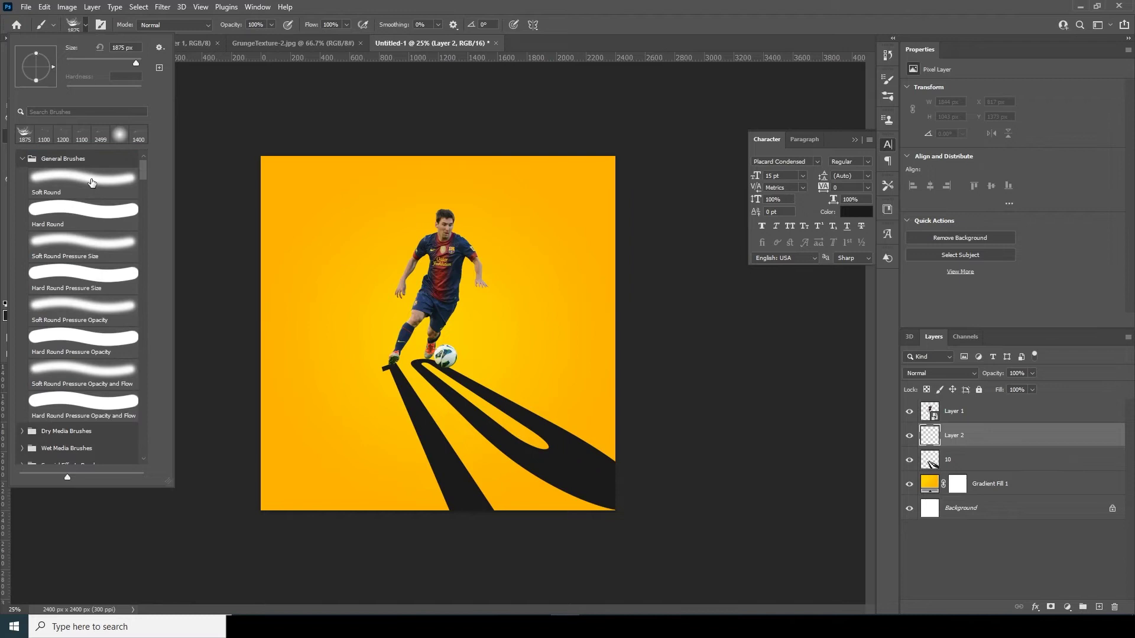
pyautogui.doubleClick(91, 183)
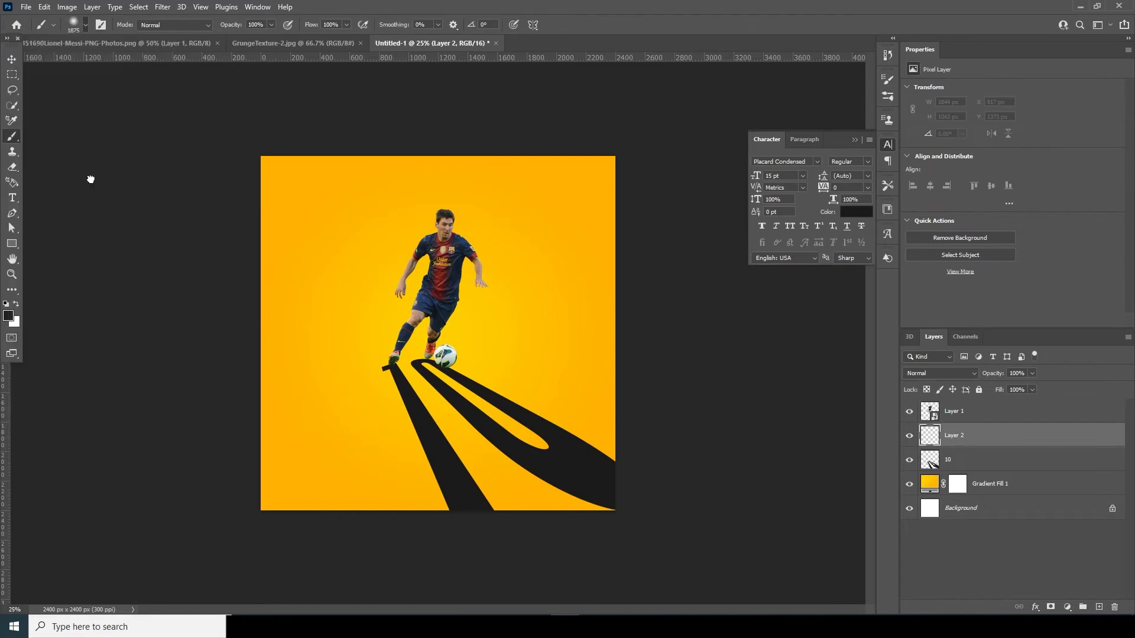
pyautogui.click(10, 317)
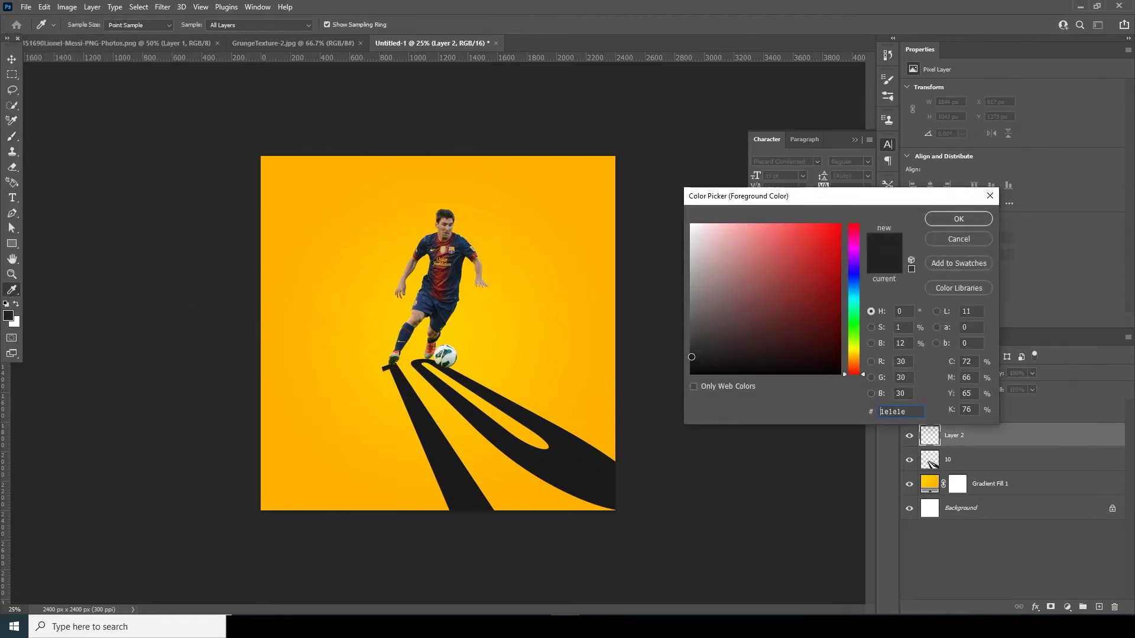
pyautogui.click(957, 219)
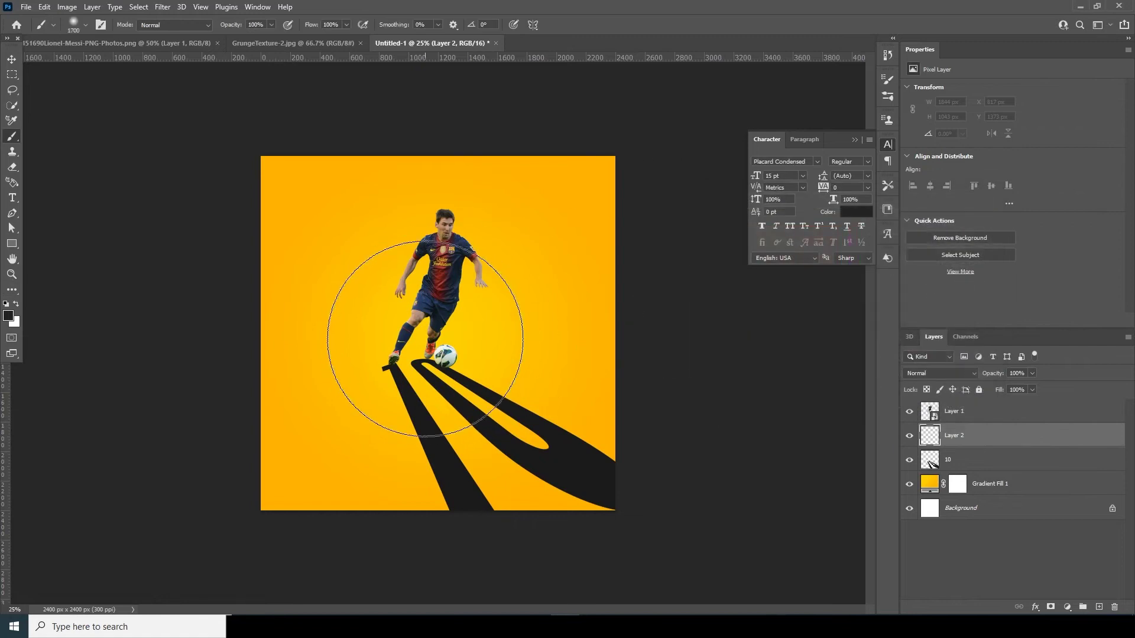
pyautogui.press('[')
pyautogui.press('[')
pyautogui.press('[')
pyautogui.press('[')
pyautogui.press('[')
pyautogui.press('[')
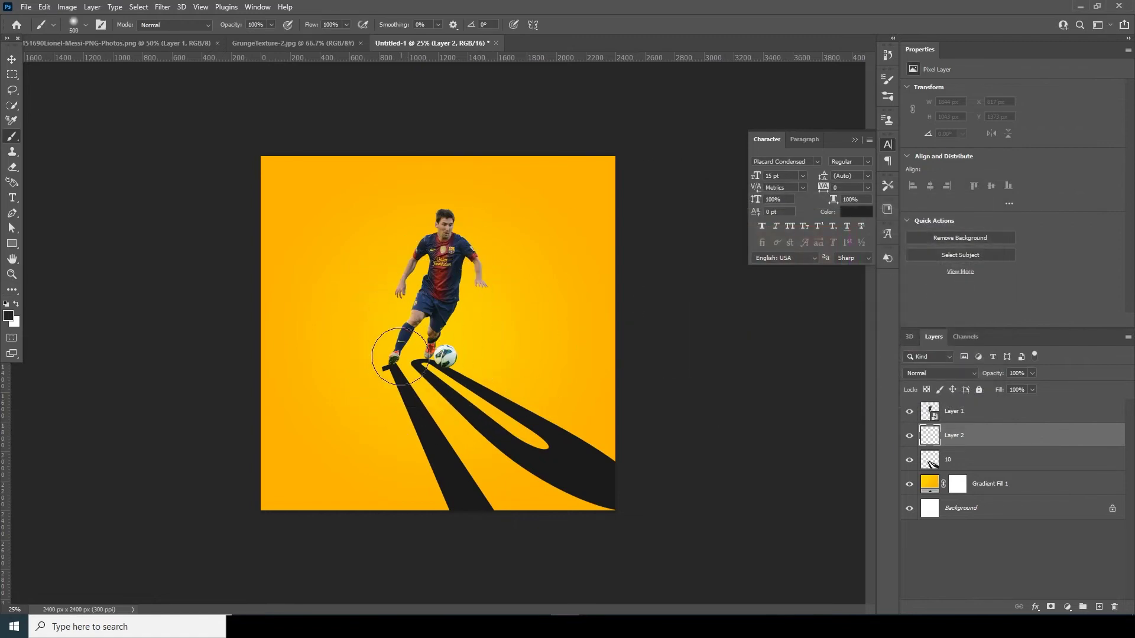
pyautogui.moveTo(385, 331); pyautogui.dragTo(385, 354)
# Squash the painted patch into a thin flat contact shadow under the feet.
pyautogui.hotkey('ctrl', 't')
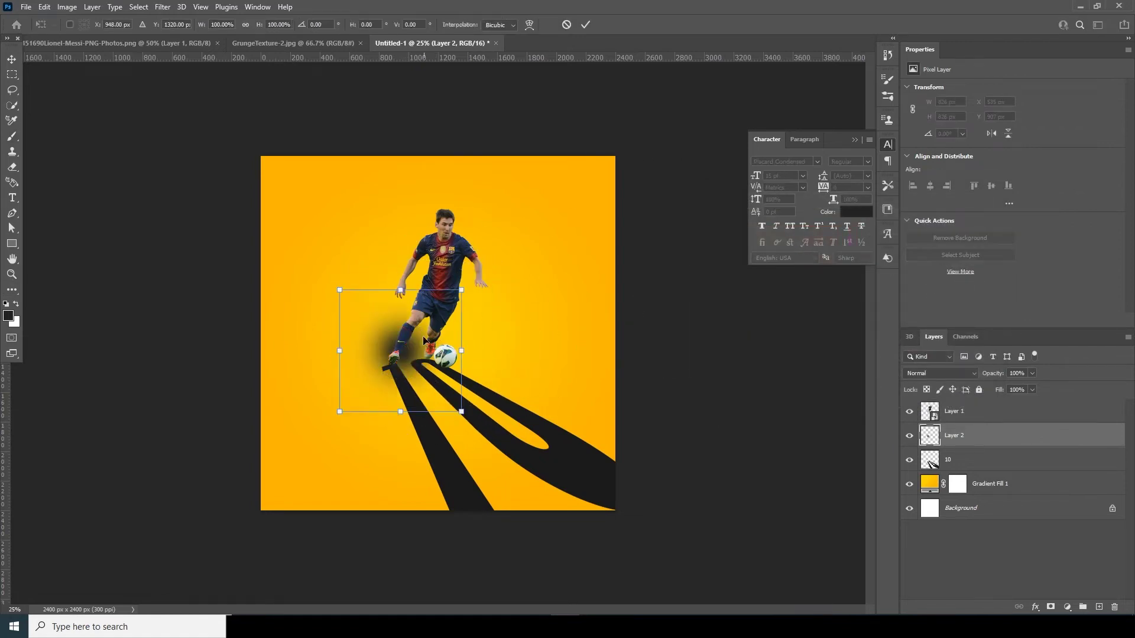
pyautogui.moveTo(400, 290); pyautogui.dragTo(453, 375)
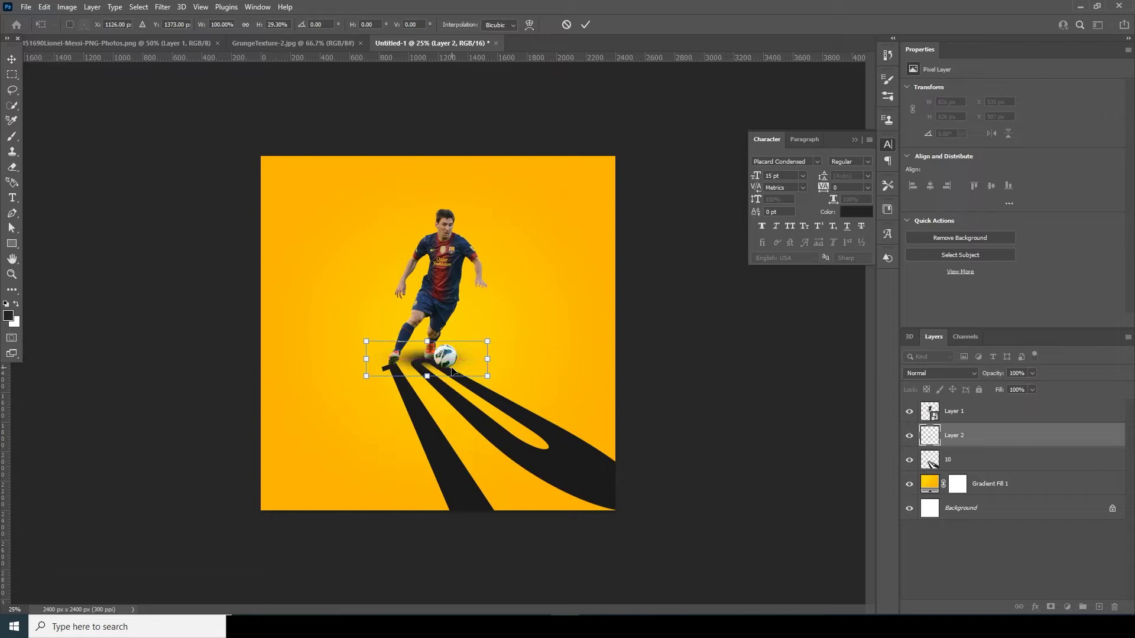
pyautogui.hotkey('ctrl', '+')
pyautogui.hotkey('ctrl', '+')
pyautogui.moveTo(416, 350); pyautogui.dragTo(432, 401)
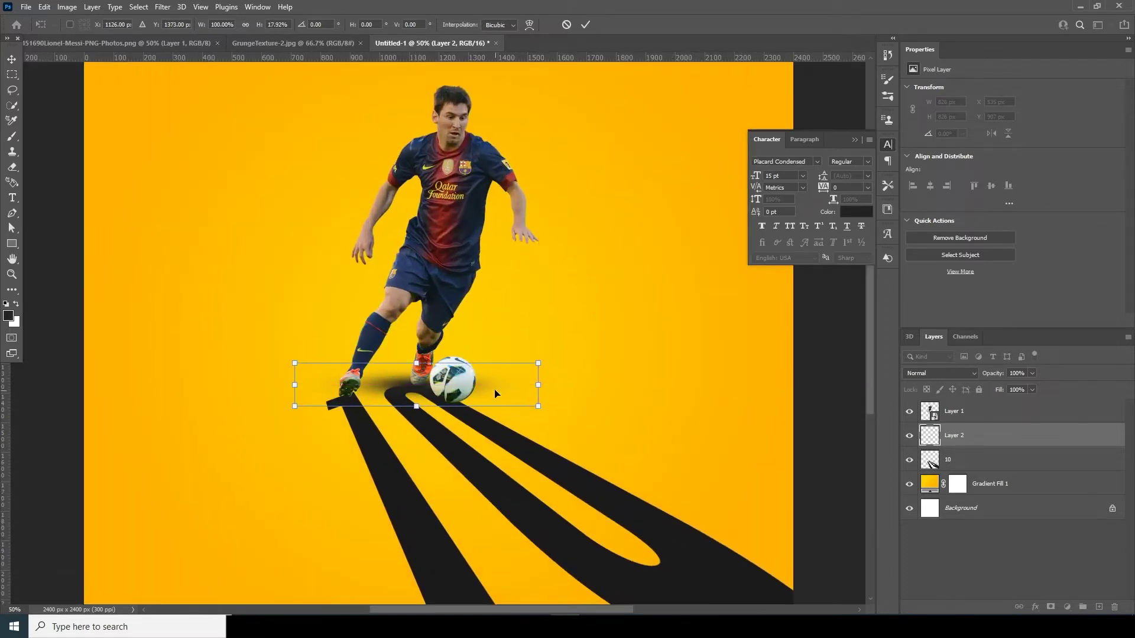
pyautogui.moveTo(414, 363); pyautogui.dragTo(369, 394)
pyautogui.press('Up')
pyautogui.press('Up')
pyautogui.press('Up')
pyautogui.press('Up')
pyautogui.press('Up')
pyautogui.press('Up')
pyautogui.press('Up')
pyautogui.press('Up')
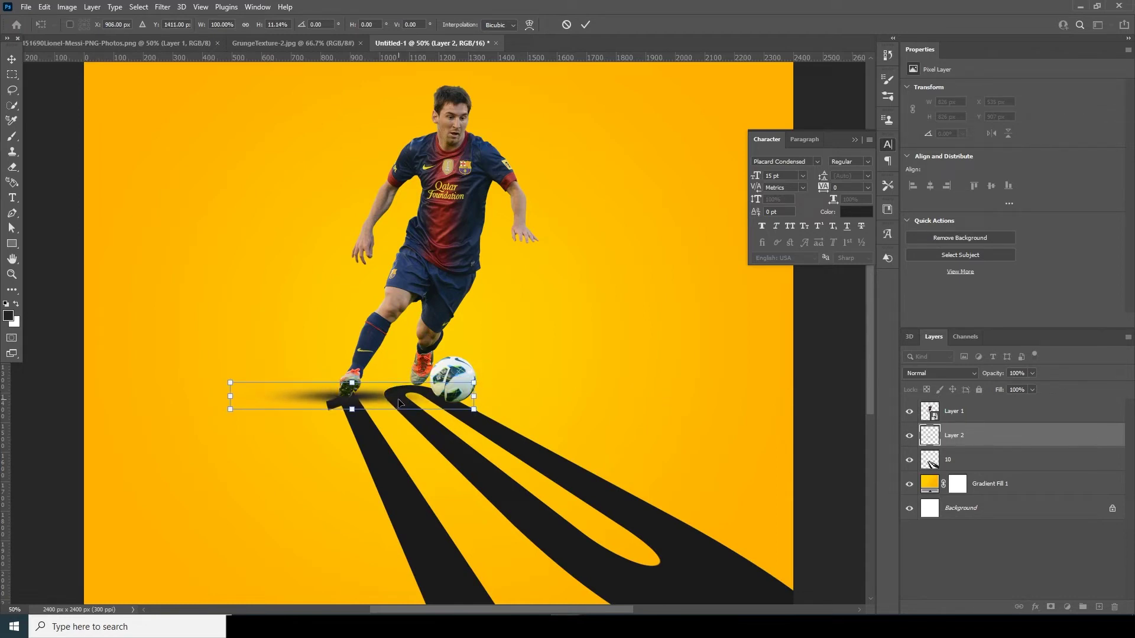
pyautogui.press('Right')
pyautogui.press('Right')
pyautogui.press('Right')
pyautogui.press('Right')
pyautogui.press('Return')
pyautogui.press('b')
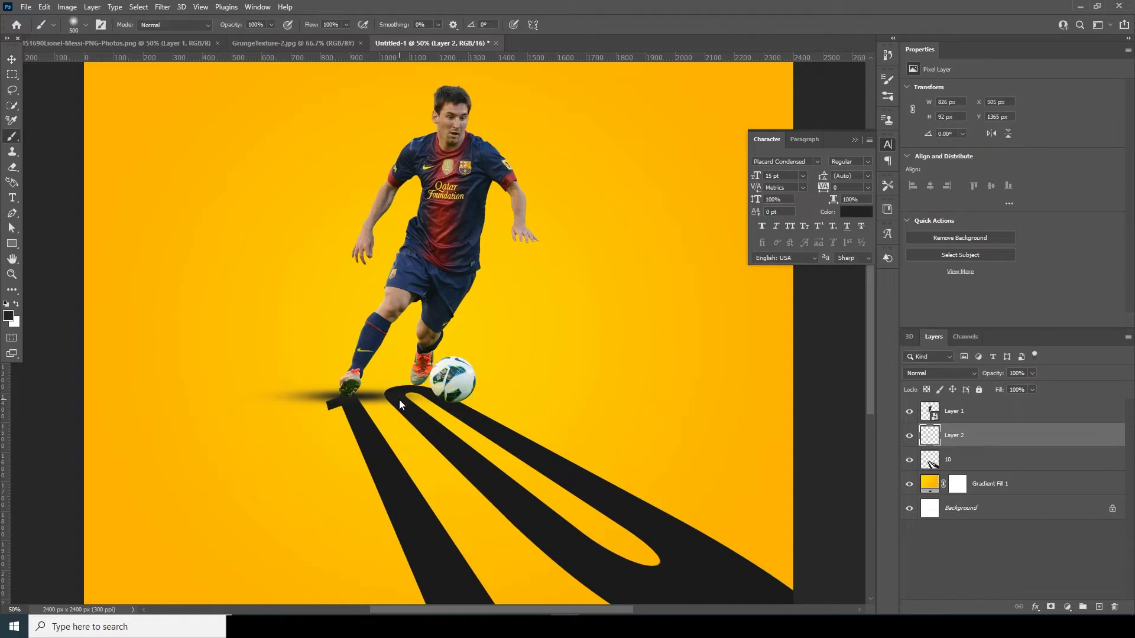
# Duplicate the player layer and give the copy a near-black Color Overlay.
pyautogui.click(943, 417)
pyautogui.hotkey('ctrl', 'j')
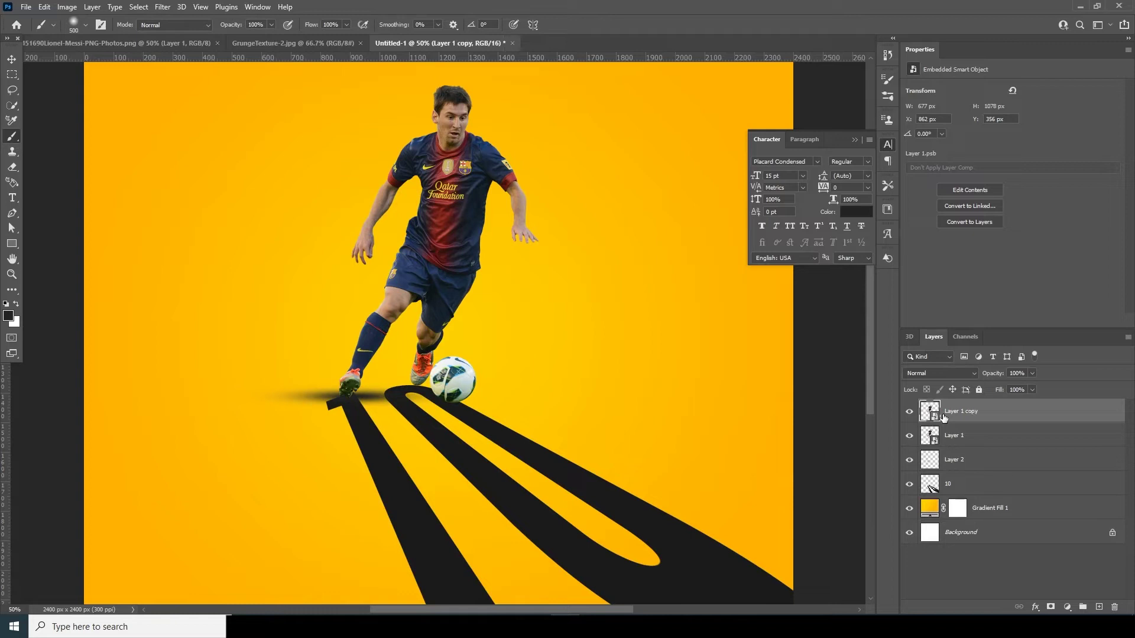
pyautogui.hotkey('ctrl', '-')
pyautogui.click(1035, 607)
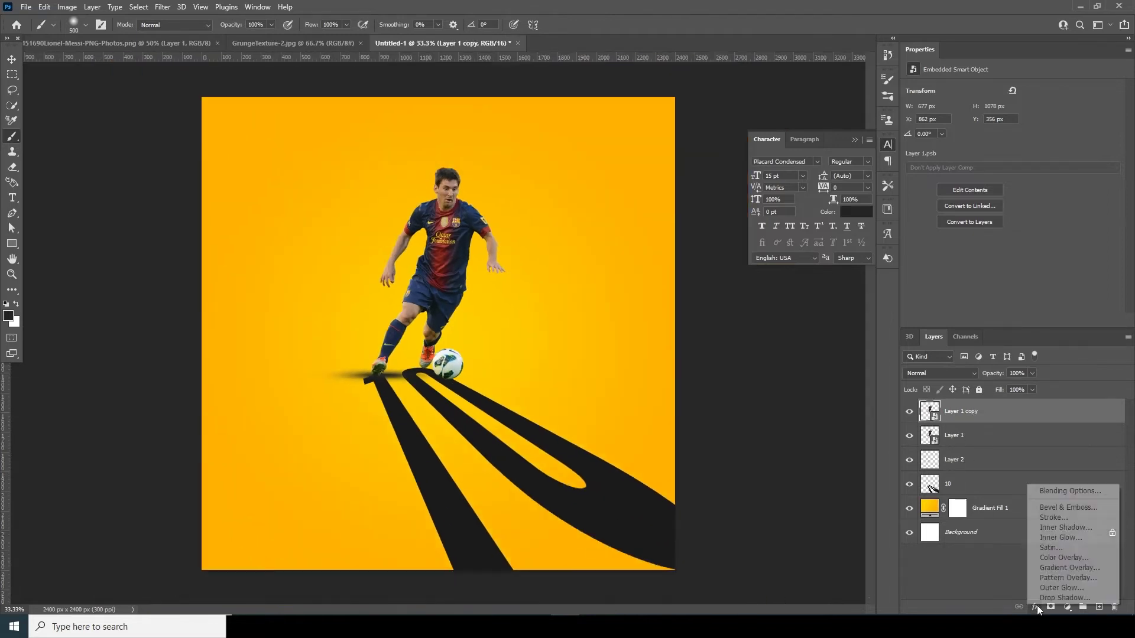
pyautogui.click(1054, 558)
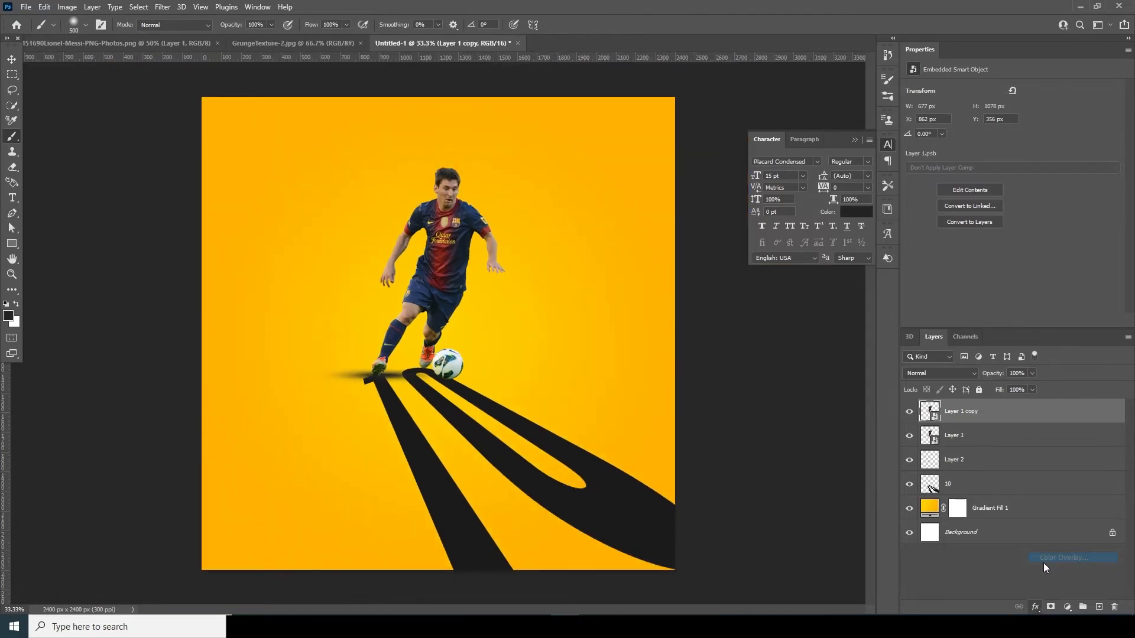
pyautogui.click(906, 198)
pyautogui.click(464, 531)
pyautogui.click(695, 352)
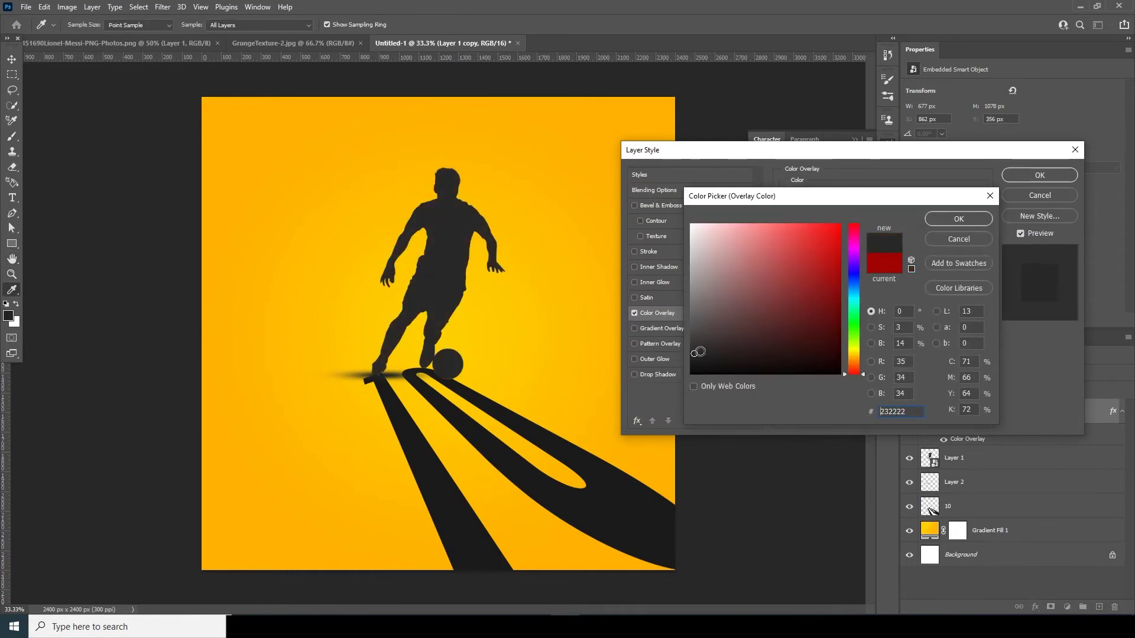
pyautogui.click(969, 219)
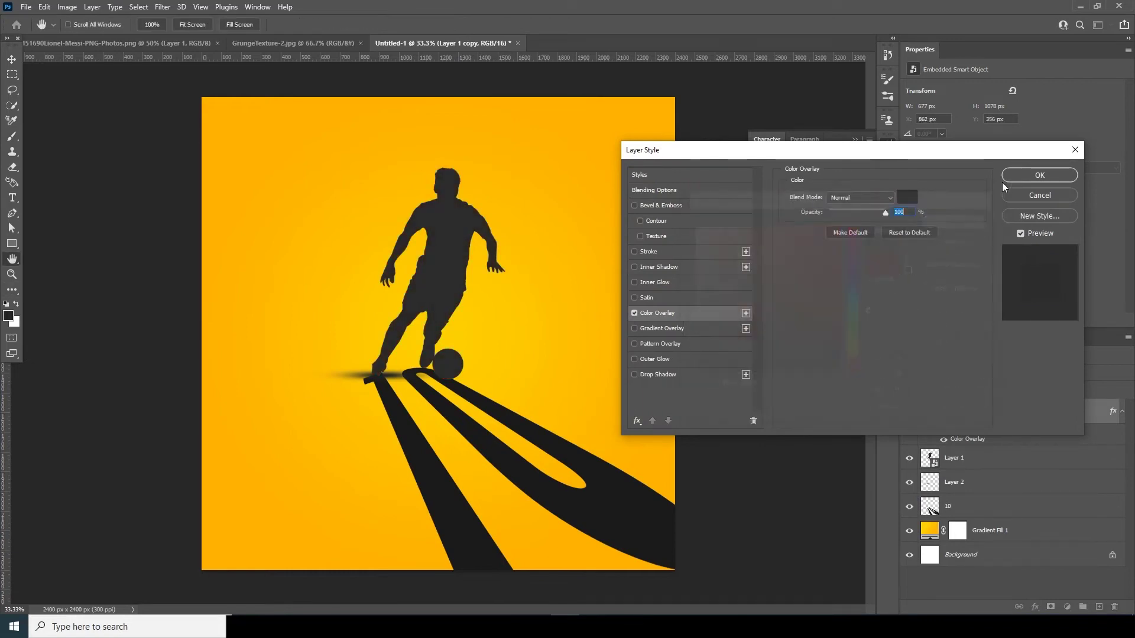
pyautogui.click(1023, 173)
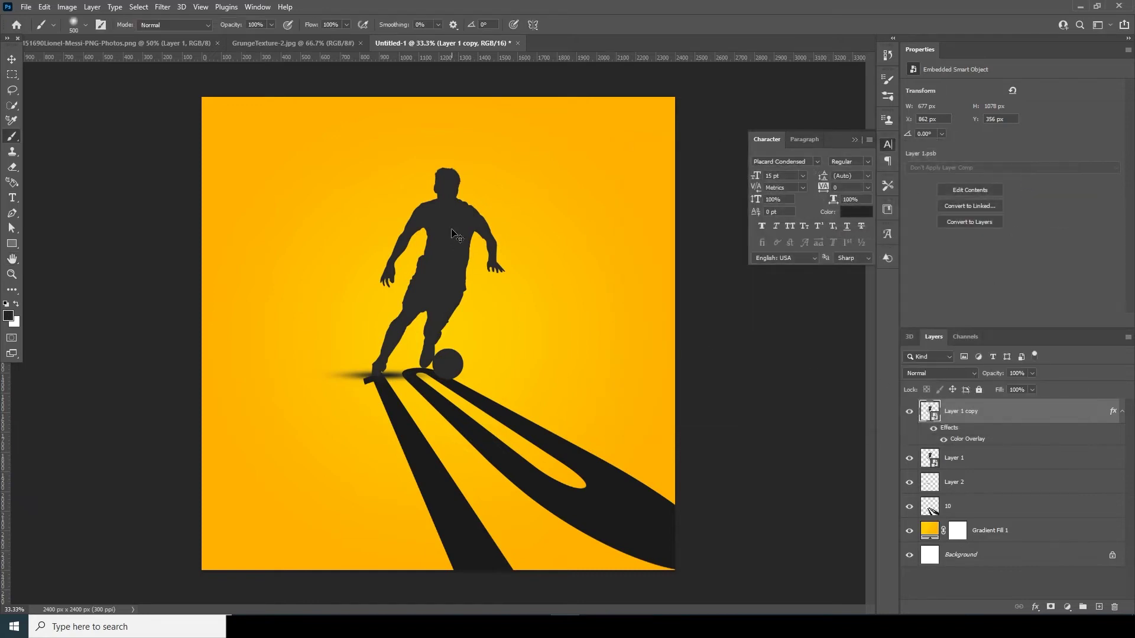
# Distort the dark silhouette flat across the floor to the player's right.
pyautogui.hotkey('ctrl', 't')
pyautogui.rightClick(456, 209)
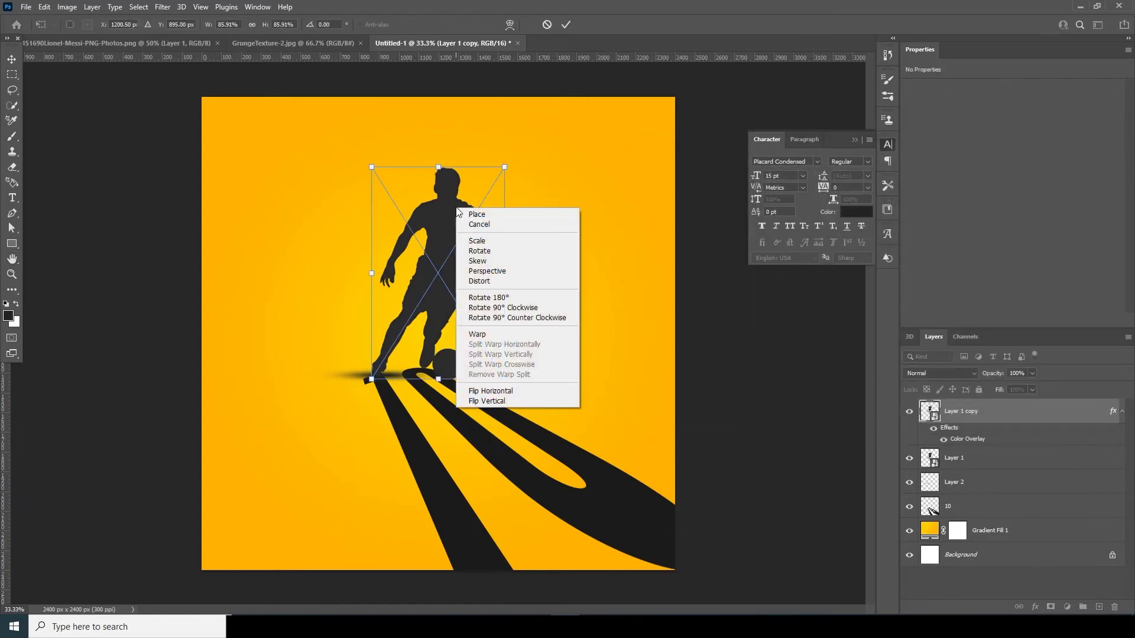
pyautogui.click(482, 281)
pyautogui.moveTo(438, 167); pyautogui.dragTo(533, 424)
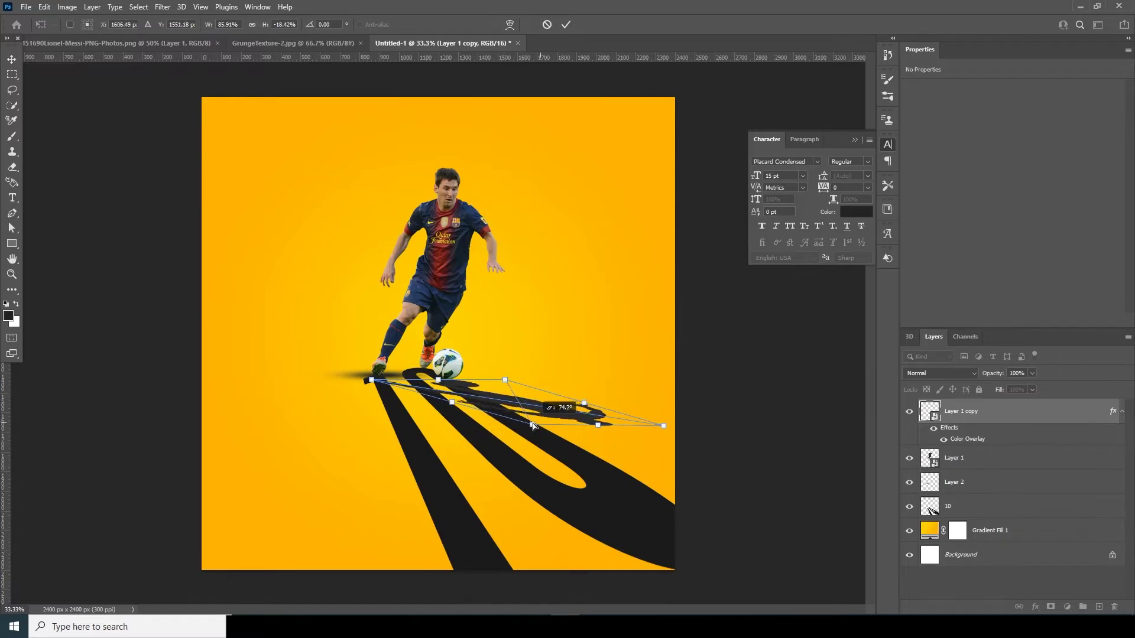
pyautogui.moveTo(662, 425); pyautogui.dragTo(674, 421)
pyautogui.moveTo(599, 425); pyautogui.dragTo(611, 448)
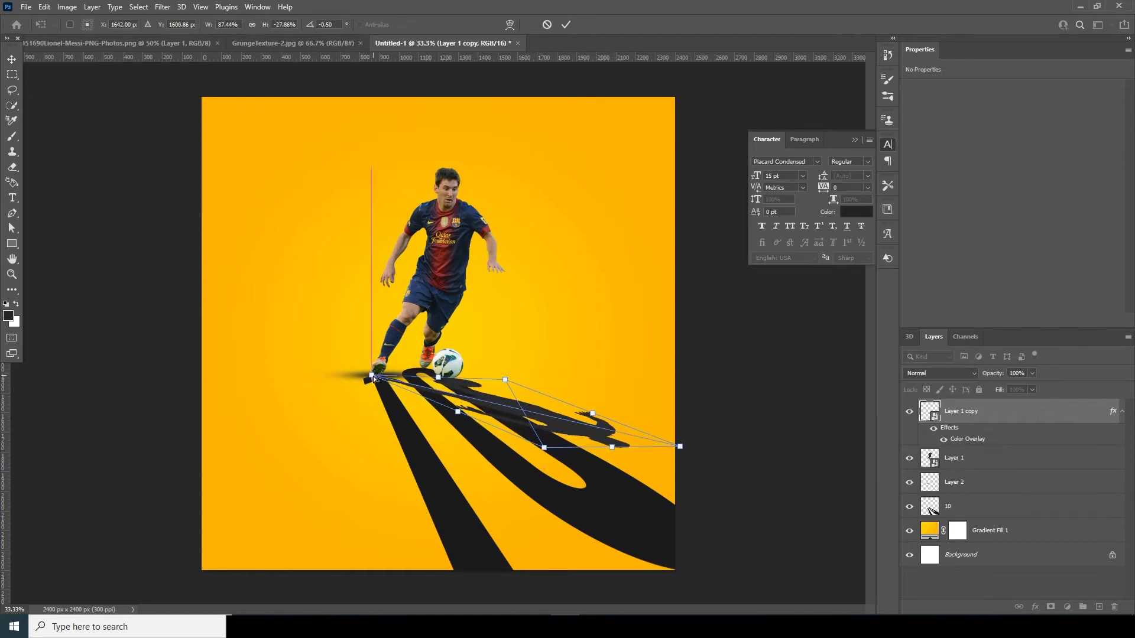
pyautogui.press('Return')
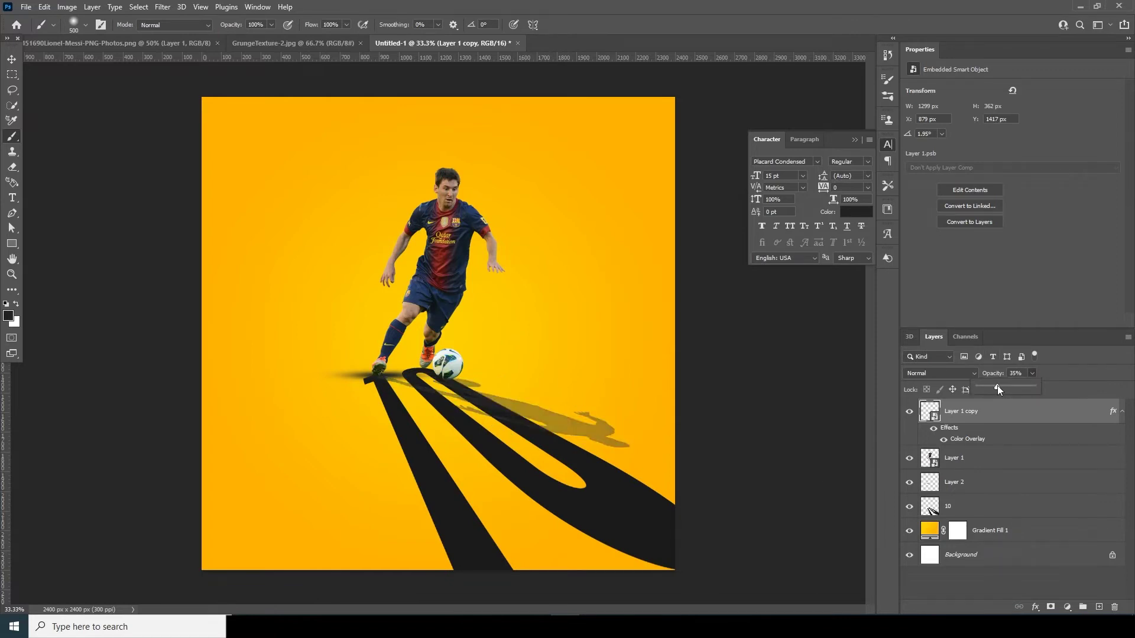
# Lower the shadow's opacity to 36% and apply a 6.8 px Gaussian Blur.
pyautogui.click(802, 385)
pyautogui.click(163, 11)
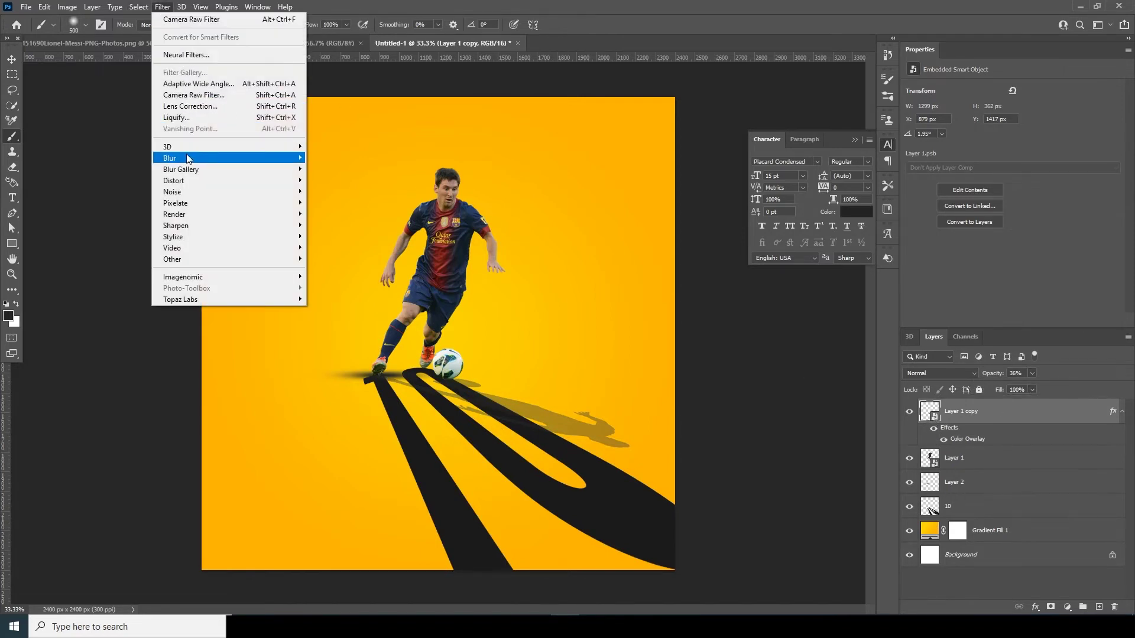
pyautogui.moveTo(185, 164)
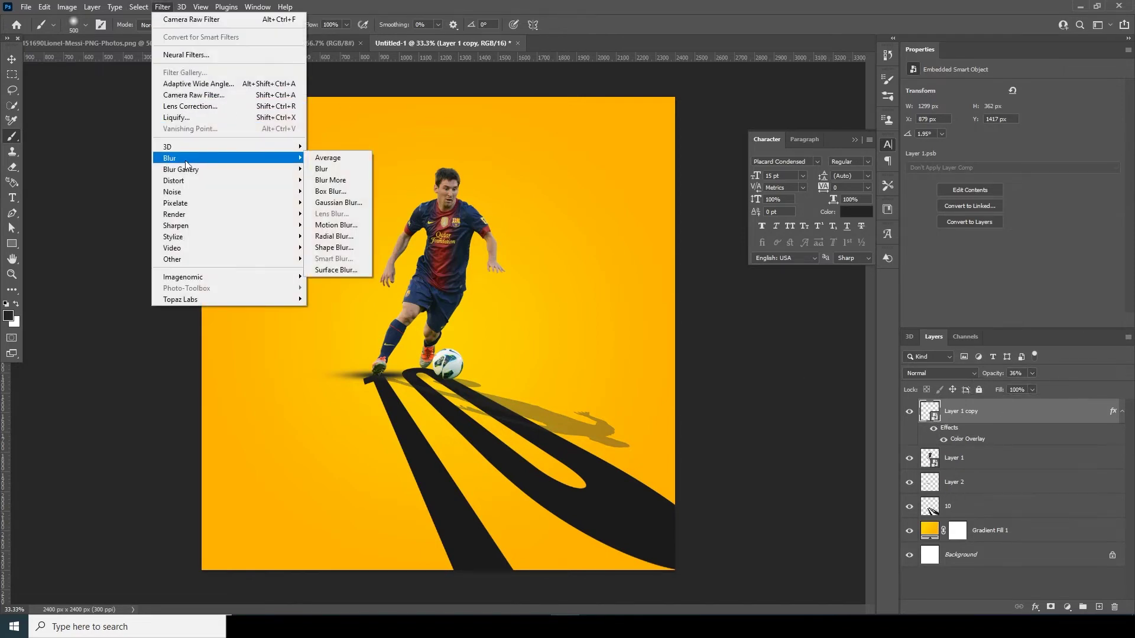
pyautogui.click(332, 203)
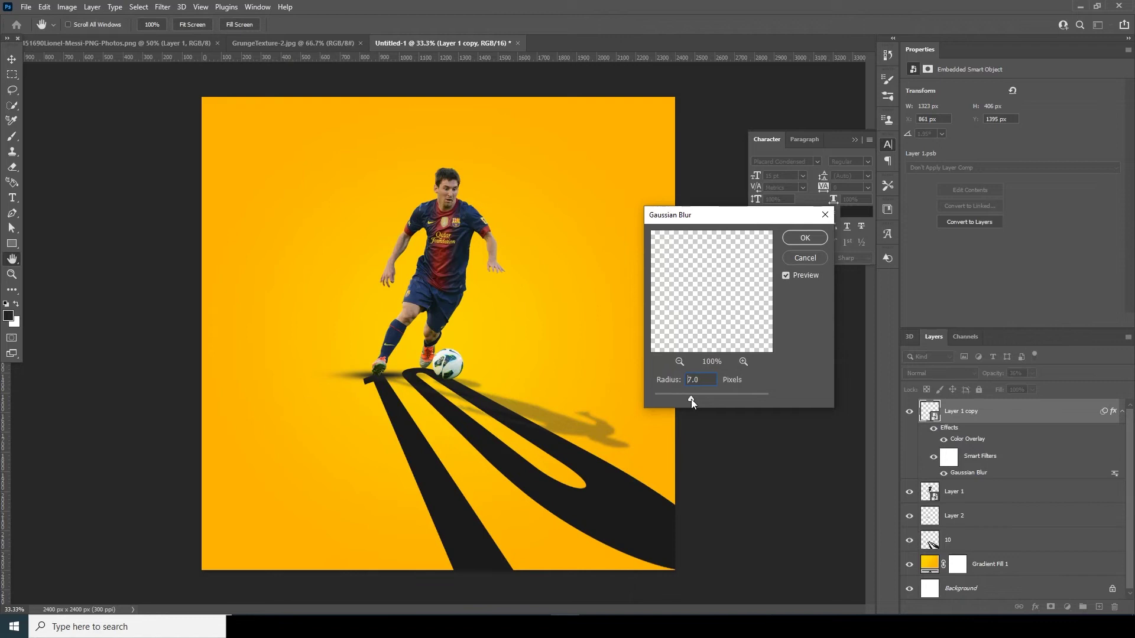
pyautogui.click(794, 239)
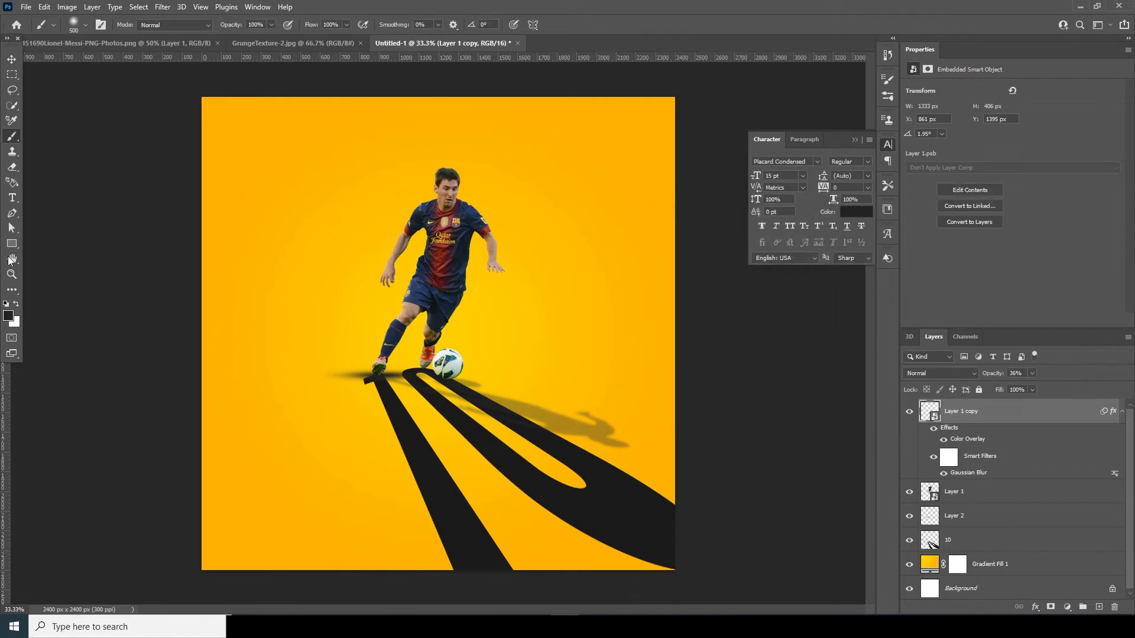
pyautogui.click(12, 198)
# Paste the player paragraph into a text box across the upper poster and enlarge his name to 122 pt.
pyautogui.moveTo(236, 190); pyautogui.dragTo(598, 282)
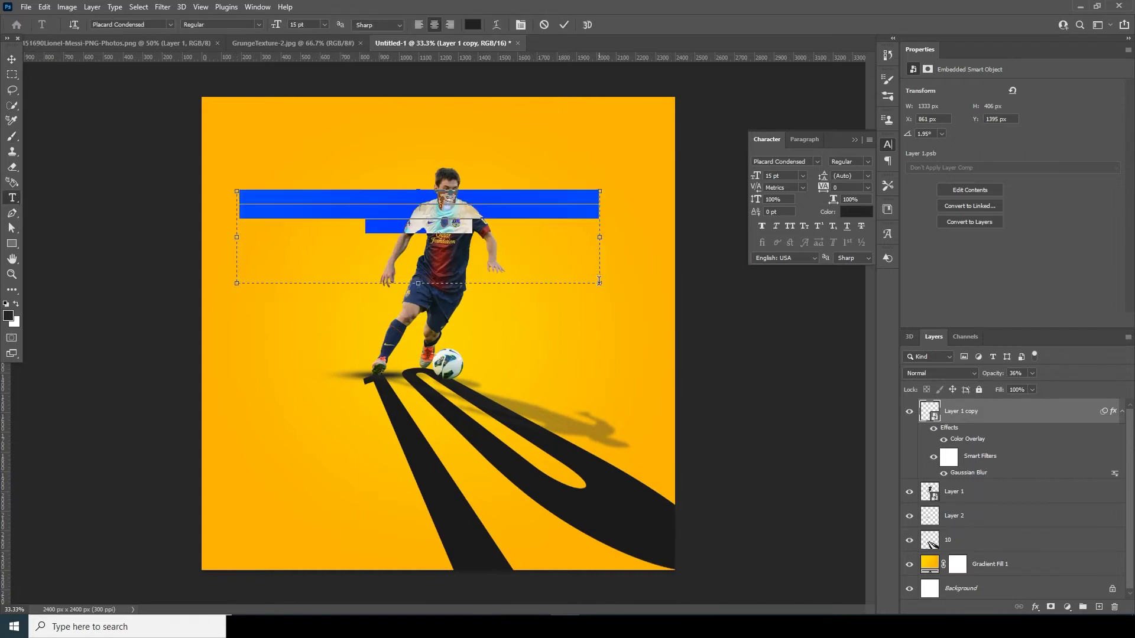
pyautogui.write('Lionel Messi is an Argentine -born football (soccer) player who was named Fédération Internationale de Football Association (FIFA) world player of the year six times (2009–12 and 2015).')
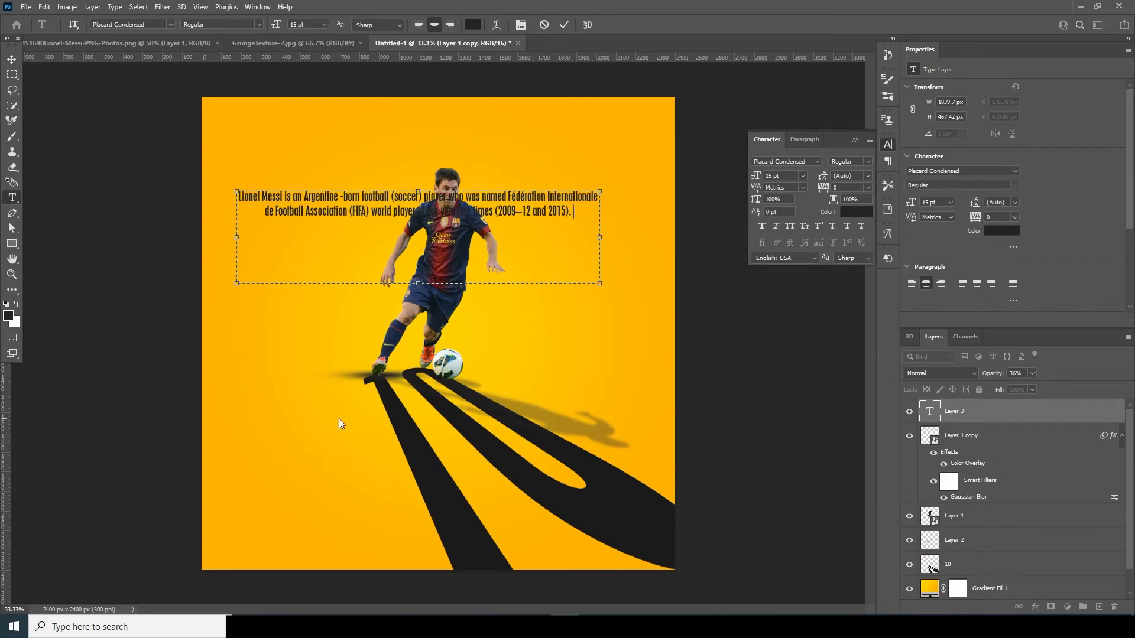
pyautogui.moveTo(284, 198); pyautogui.dragTo(234, 191)
pyautogui.press('Up')
pyautogui.press('Up')
pyautogui.press('Up')
pyautogui.press('Up')
pyautogui.press('Up')
pyautogui.press('Up')
pyautogui.press('Up')
pyautogui.press('Up')
pyautogui.press('Up')
pyautogui.press('Up')
pyautogui.press('Up')
pyautogui.press('Up')
pyautogui.press('Up')
pyautogui.press('Up')
pyautogui.press('Up')
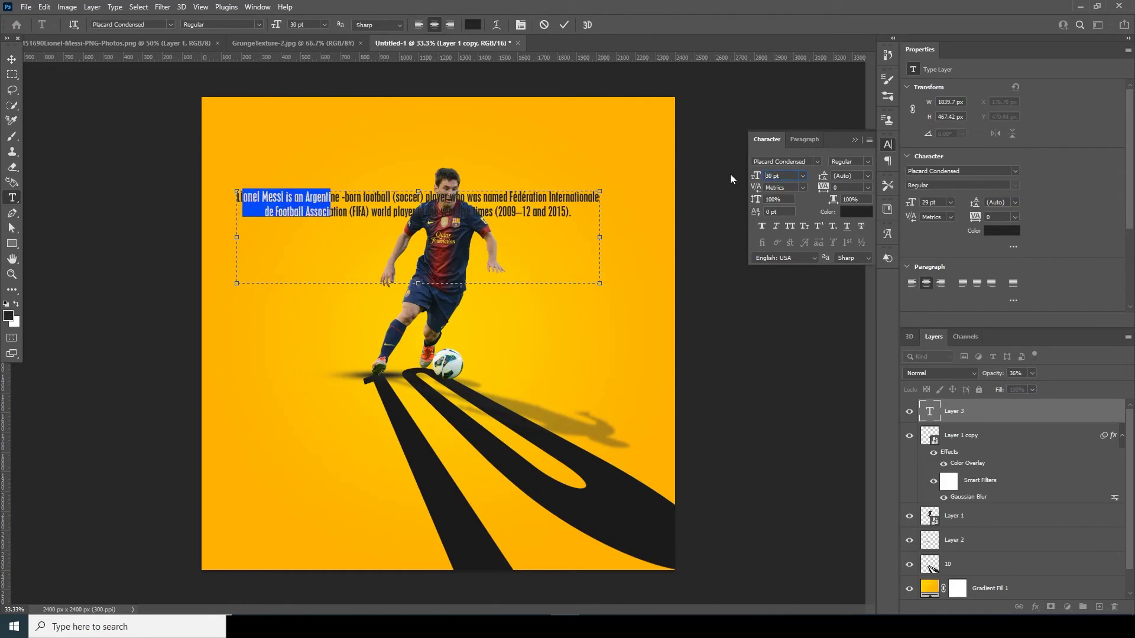
pyautogui.press('Up')
pyautogui.press('Up')
pyautogui.press('Up')
pyautogui.press('Up')
pyautogui.press('Up')
pyautogui.press('Up')
pyautogui.press('Up')
pyautogui.press('Up')
pyautogui.press('Up')
pyautogui.press('Up')
pyautogui.press('Up')
pyautogui.press('Up')
pyautogui.press('Up')
pyautogui.press('Up')
pyautogui.press('Up')
pyautogui.press('Up')
pyautogui.press('Up')
pyautogui.press('Up')
pyautogui.press('Up')
pyautogui.press('Up')
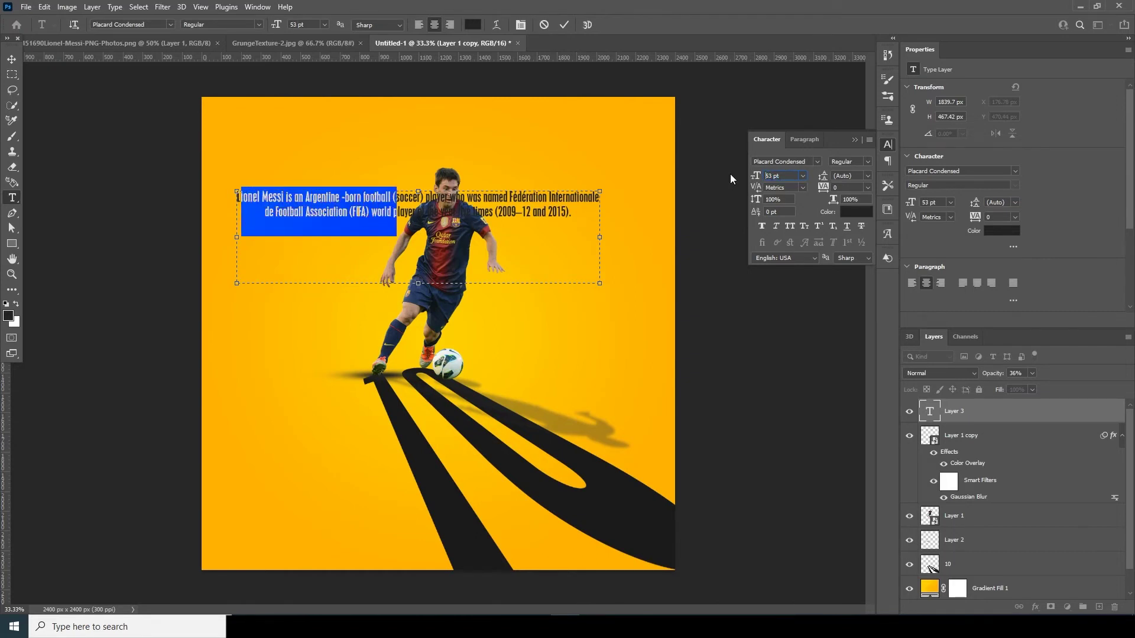
pyautogui.press('Up')
pyautogui.press('Up')
pyautogui.press('Up')
pyautogui.press('Up')
pyautogui.press('Up')
pyautogui.press('Up')
pyautogui.press('Up')
pyautogui.press('Up')
pyautogui.press('Up')
pyautogui.press('Up')
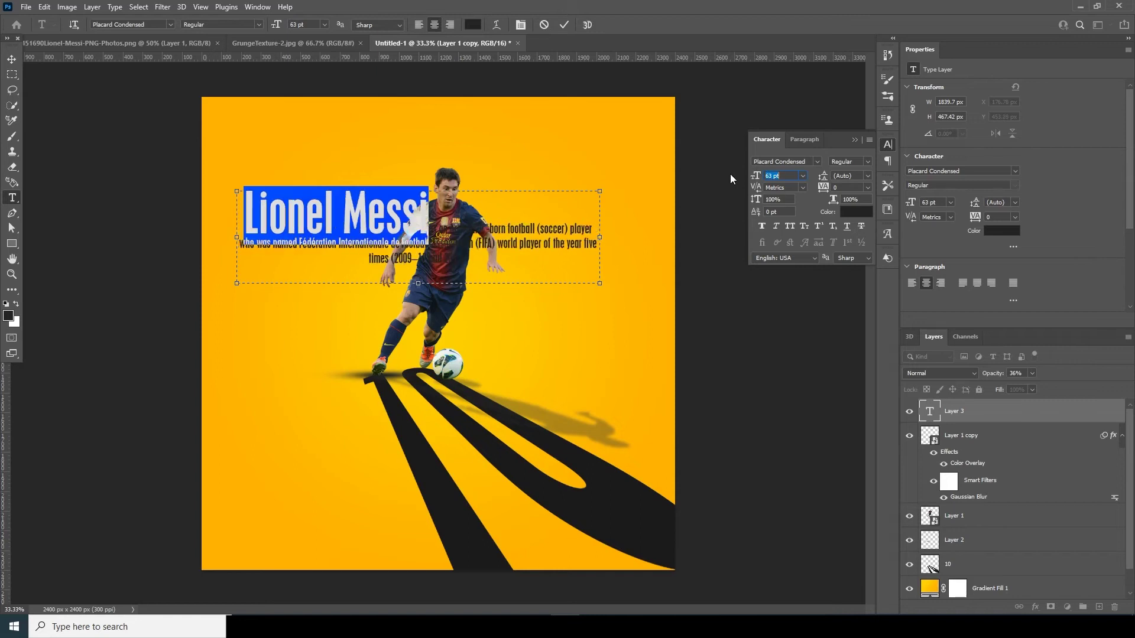
pyautogui.press('Up')
pyautogui.press('Up')
pyautogui.press('Up')
pyautogui.press('Up')
pyautogui.press('Up')
pyautogui.press('Up')
pyautogui.press('Up')
pyautogui.press('Up')
pyautogui.press('Up')
pyautogui.press('Up')
pyautogui.press('Up')
pyautogui.press('Up')
pyautogui.press('Up')
pyautogui.press('Up')
pyautogui.press('Up')
pyautogui.press('Up')
pyautogui.press('Up')
pyautogui.press('Up')
pyautogui.press('Up')
pyautogui.press('Up')
pyautogui.press('Up')
pyautogui.press('Up')
pyautogui.click(782, 175)
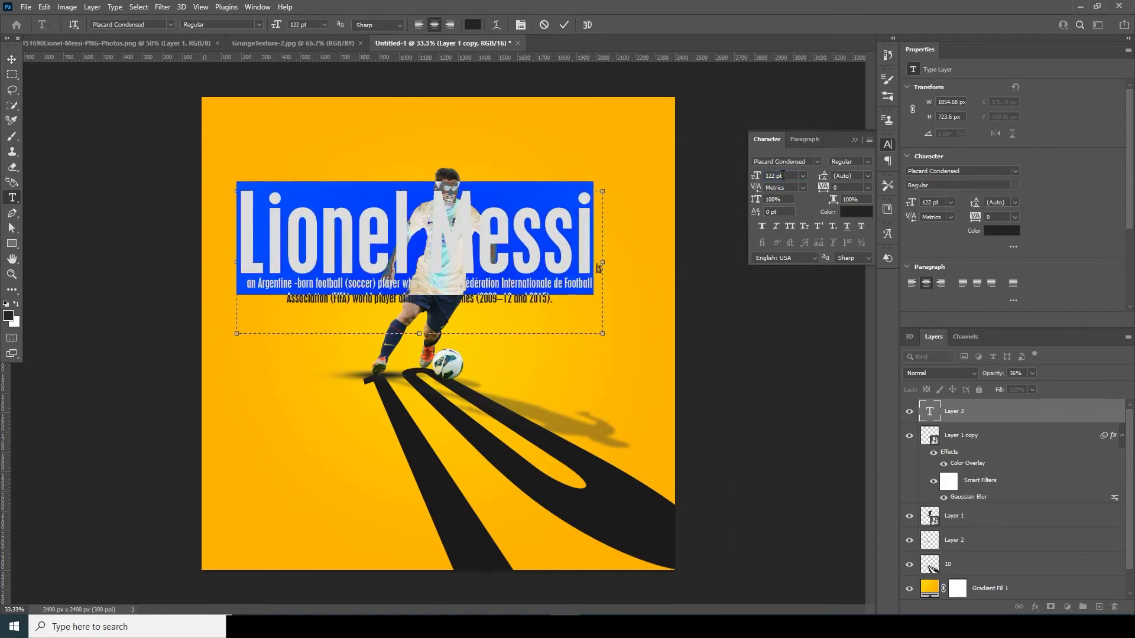
pyautogui.hotkey('ctrl', 'Return')
# Rasterize the headline-and-bio text layer.
pyautogui.press('v')
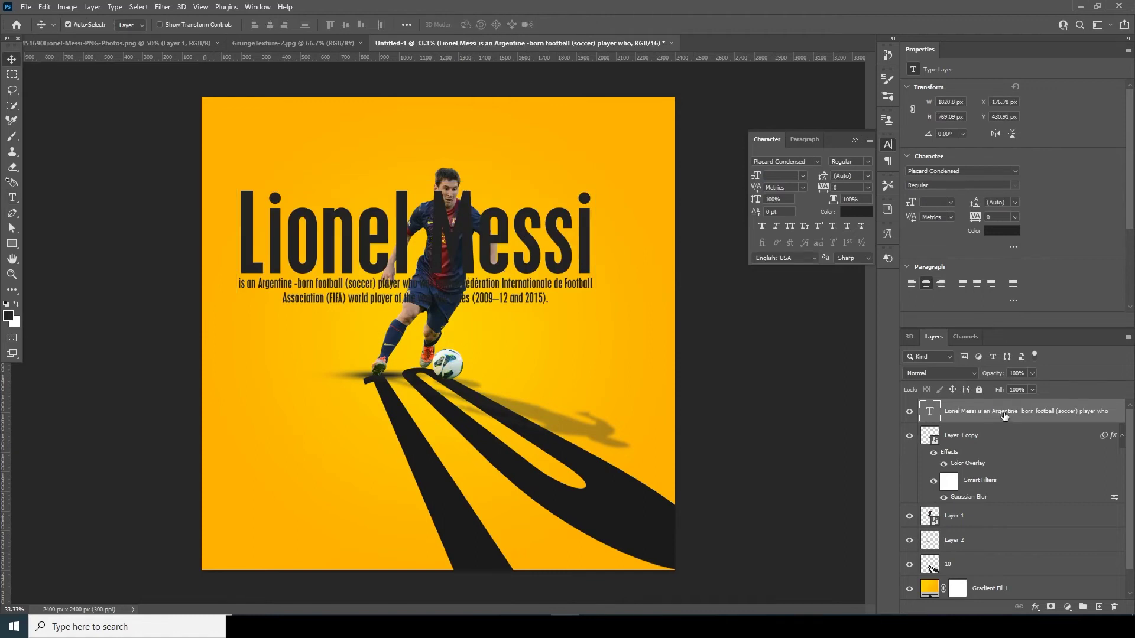
pyautogui.rightClick(1004, 416)
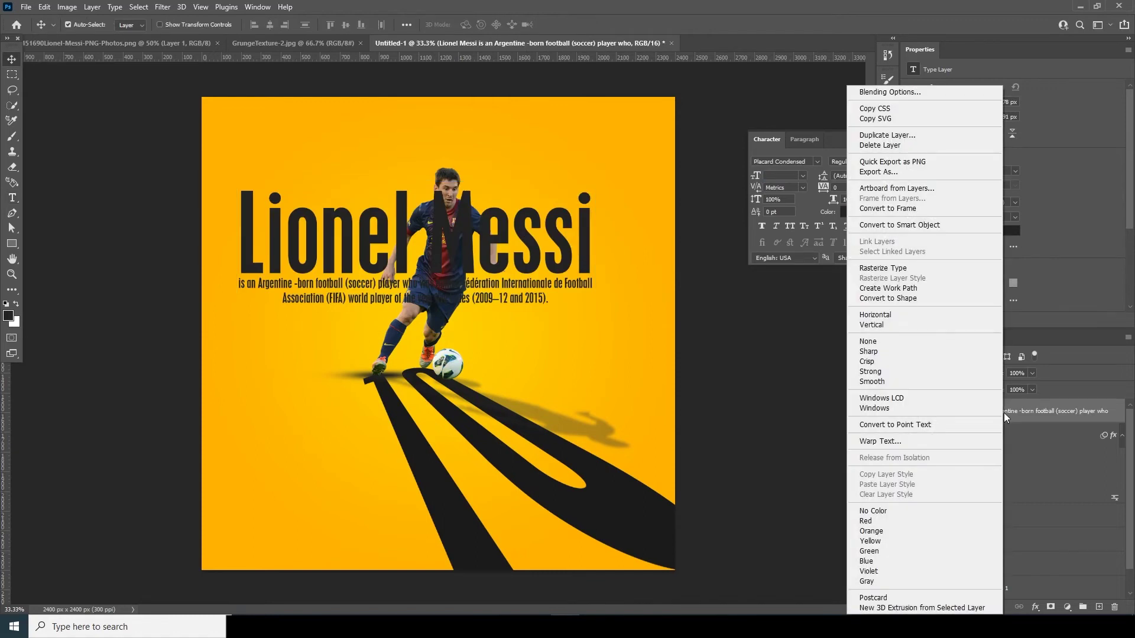
pyautogui.click(917, 270)
pyautogui.hotkey('ctrl', 't')
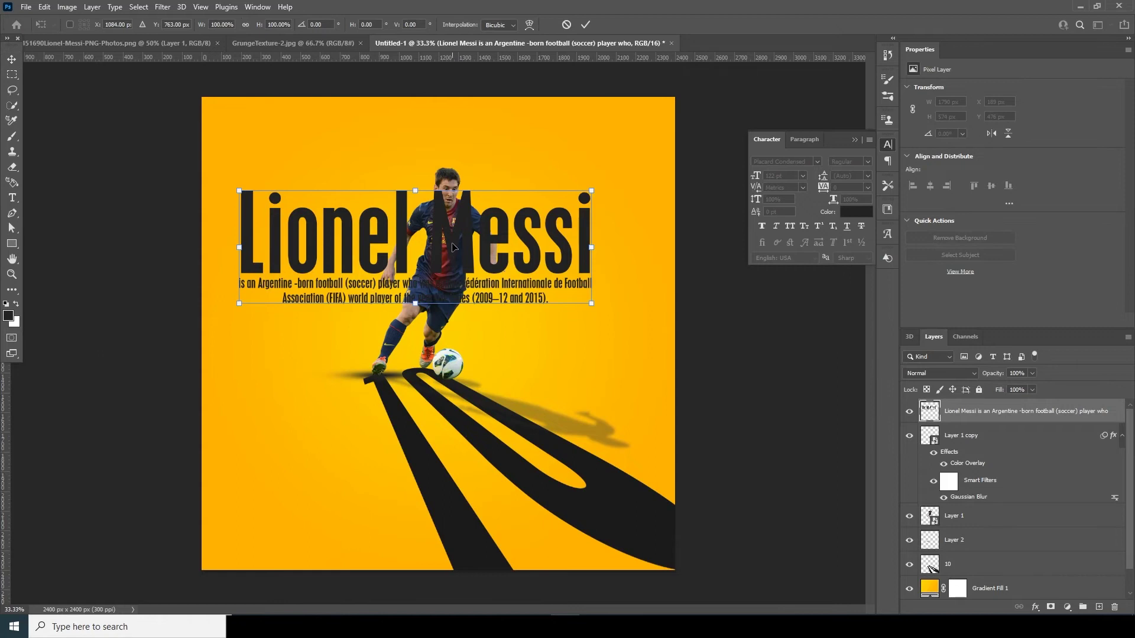
pyautogui.rightClick(454, 247)
# Skew the headline text so it rises up-right from the ball, then move its layer below Layer 1.
pyautogui.click(473, 300)
pyautogui.moveTo(238, 305); pyautogui.dragTo(425, 372)
pyautogui.moveTo(244, 196); pyautogui.dragTo(435, 353)
pyautogui.moveTo(590, 189); pyautogui.dragTo(582, 156)
pyautogui.moveTo(592, 302); pyautogui.dragTo(612, 308)
pyautogui.moveTo(429, 364)
pyautogui.mouseDown()
pyautogui.moveTo(448, 355)
pyautogui.moveTo(433, 366)
pyautogui.mouseUp()
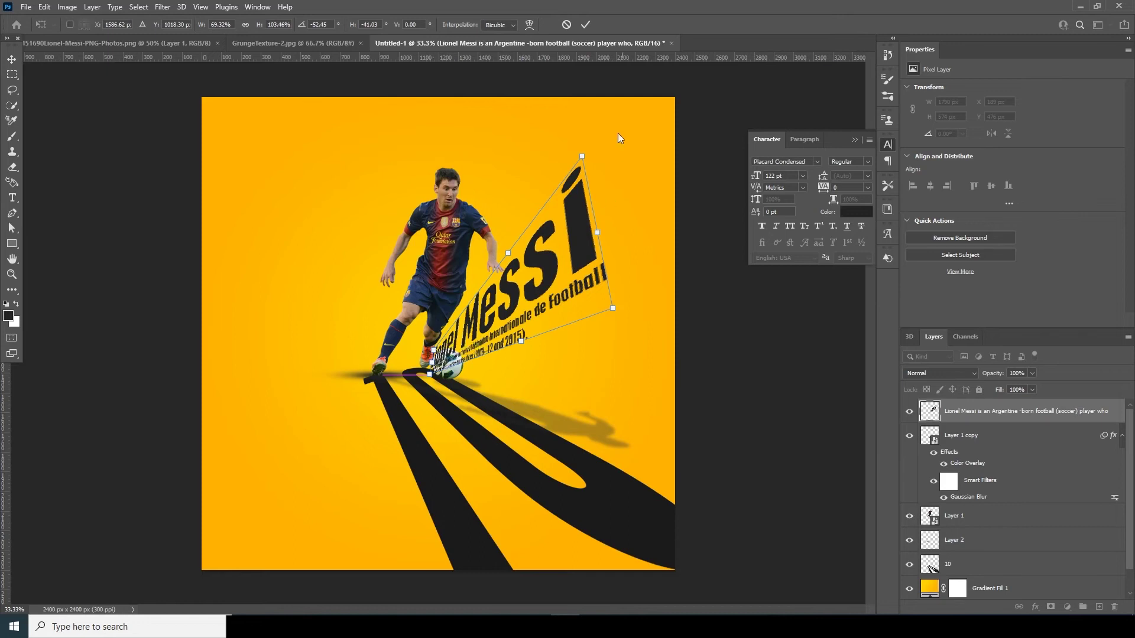
pyautogui.moveTo(583, 157); pyautogui.dragTo(580, 155)
pyautogui.moveTo(611, 309); pyautogui.dragTo(617, 313)
pyautogui.press('Return')
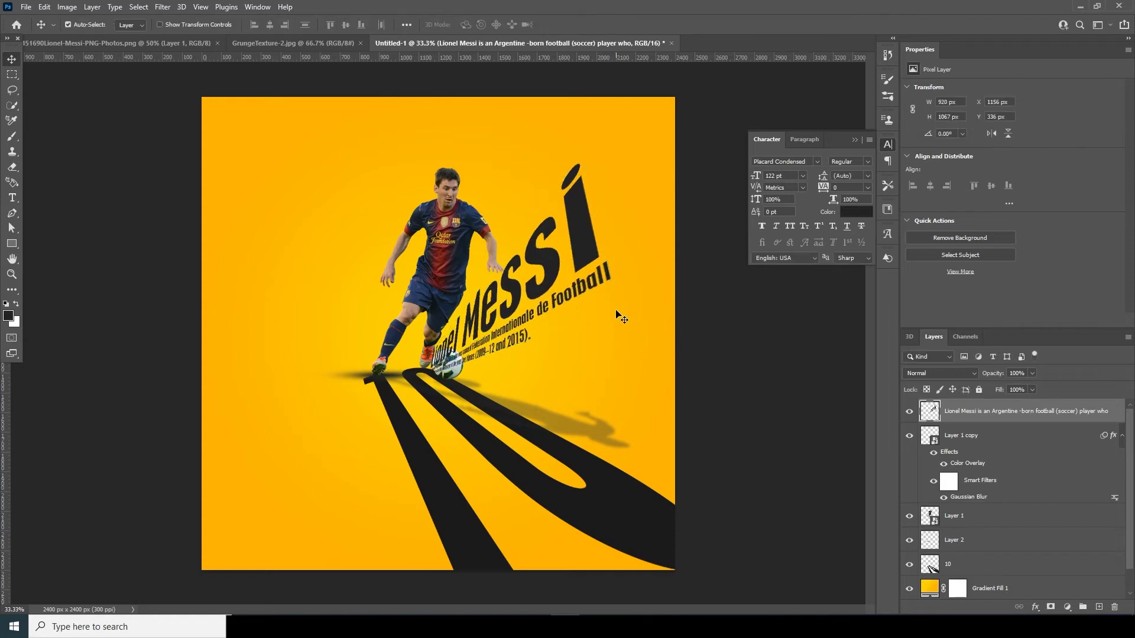
pyautogui.moveTo(925, 421); pyautogui.dragTo(943, 526)
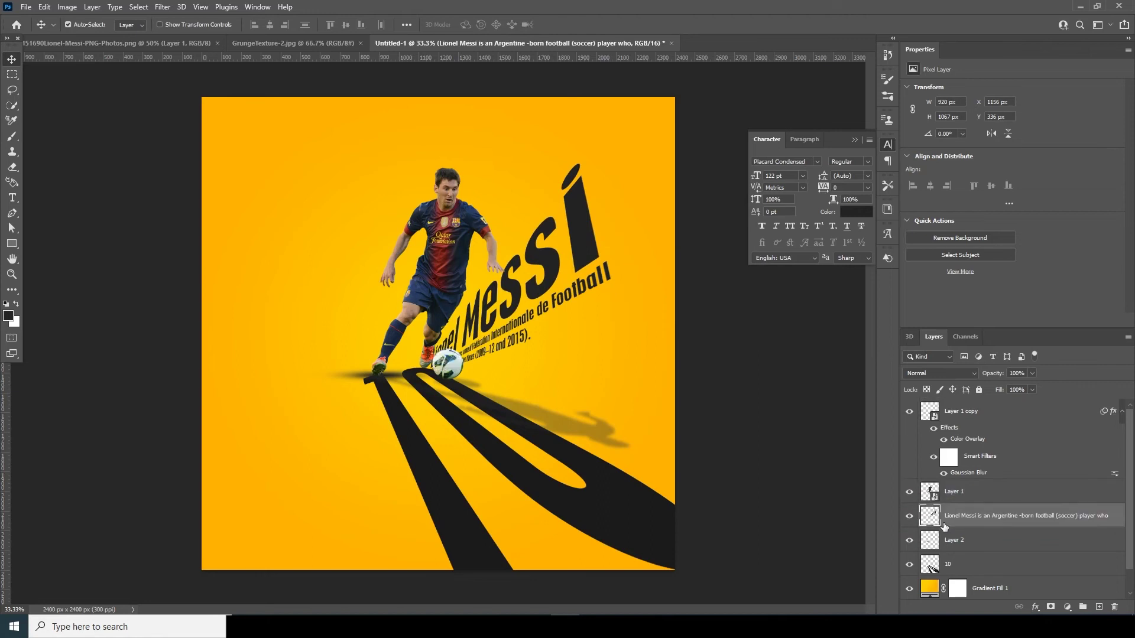
# Paste the description paragraph into a new text box and set it to 15 pt.
pyautogui.click(263, 329)
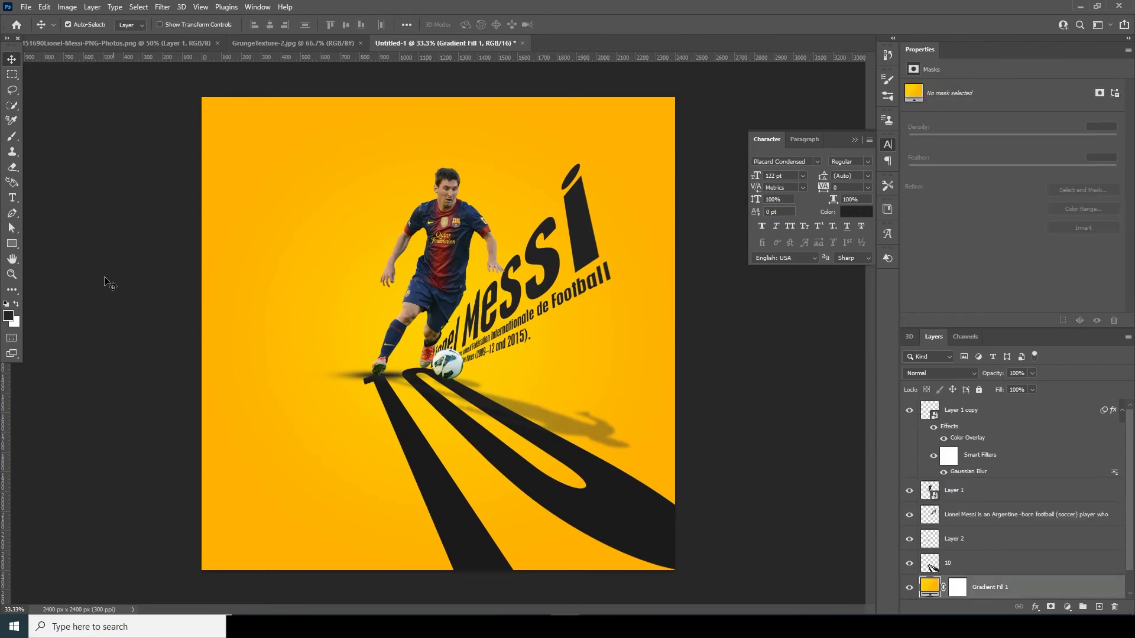
pyautogui.click(12, 198)
pyautogui.moveTo(236, 227); pyautogui.dragTo(576, 309)
pyautogui.write('Naturally')
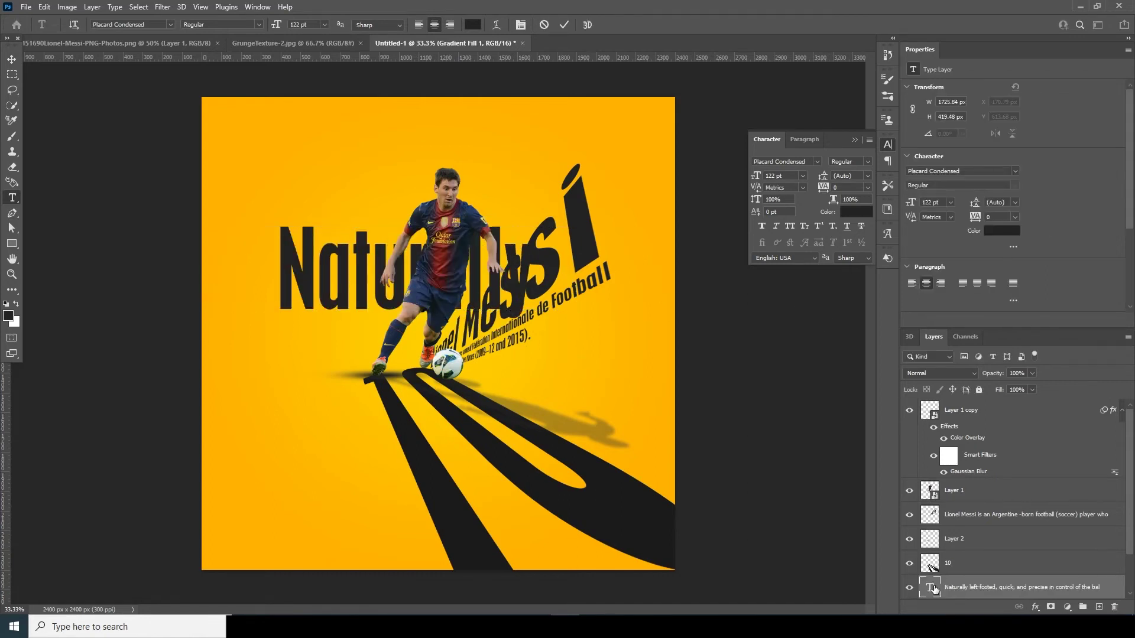
pyautogui.hotkey('ctrl', 'a')
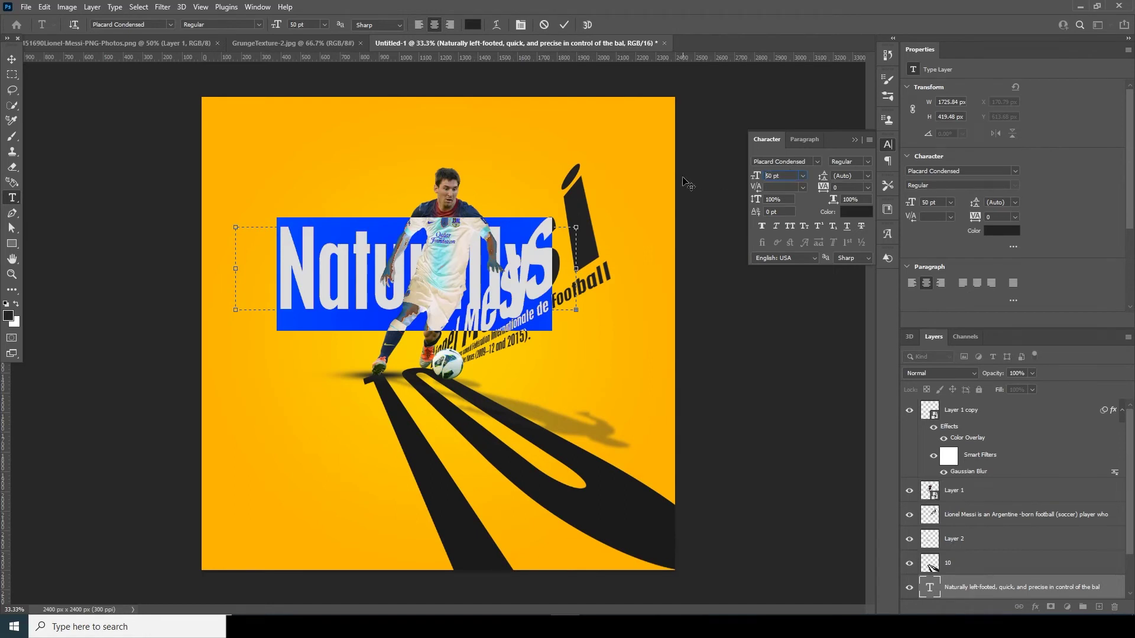
pyautogui.press('Return')
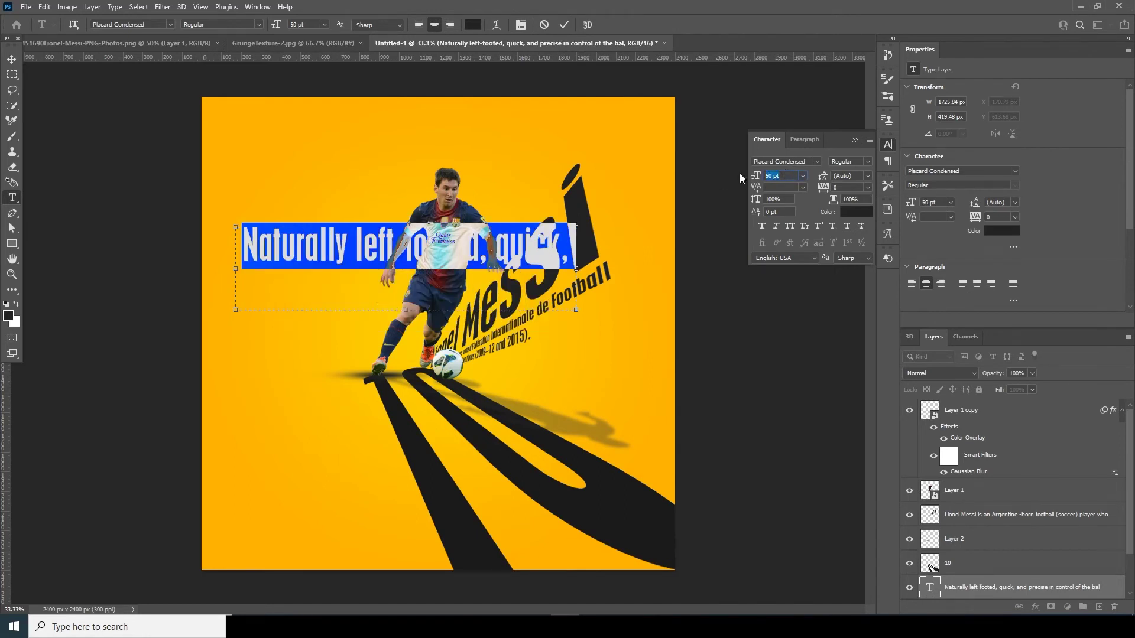
pyautogui.write('15')
pyautogui.press('Return')
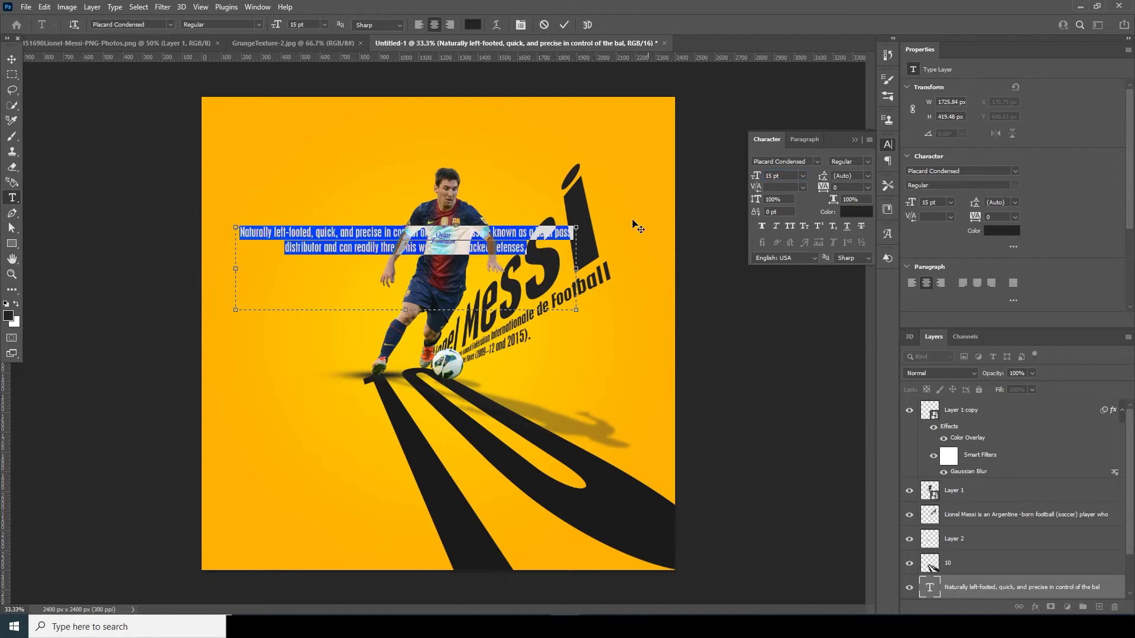
# Narrow the paragraph box so it wraps into four lines, then rasterize the type layer.
pyautogui.moveTo(580, 269); pyautogui.dragTo(437, 264)
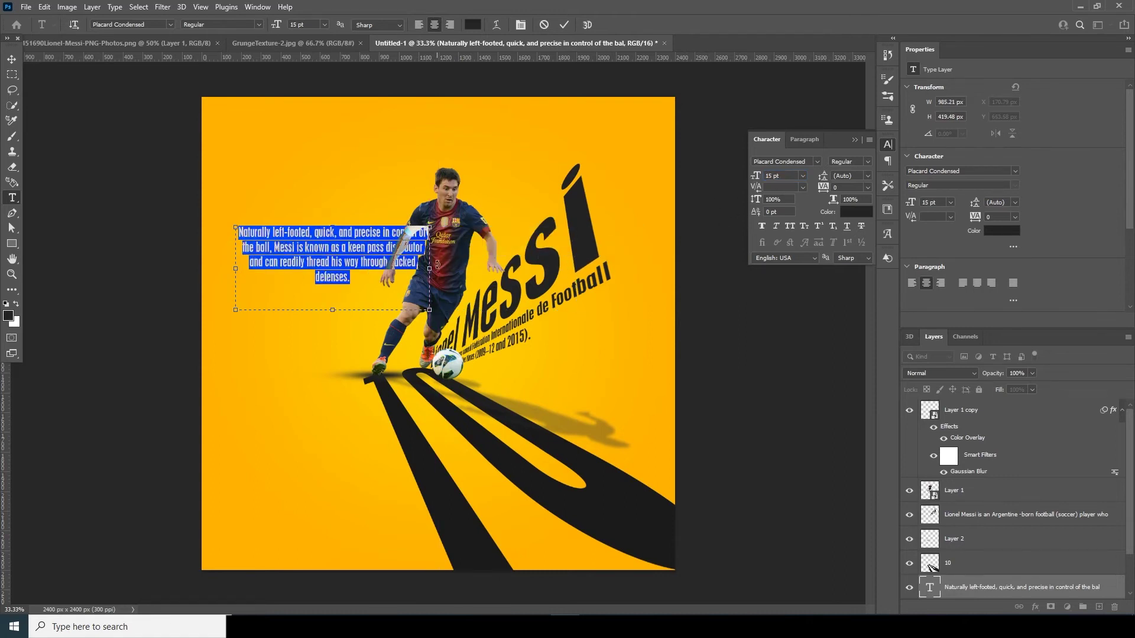
pyautogui.click(11, 59)
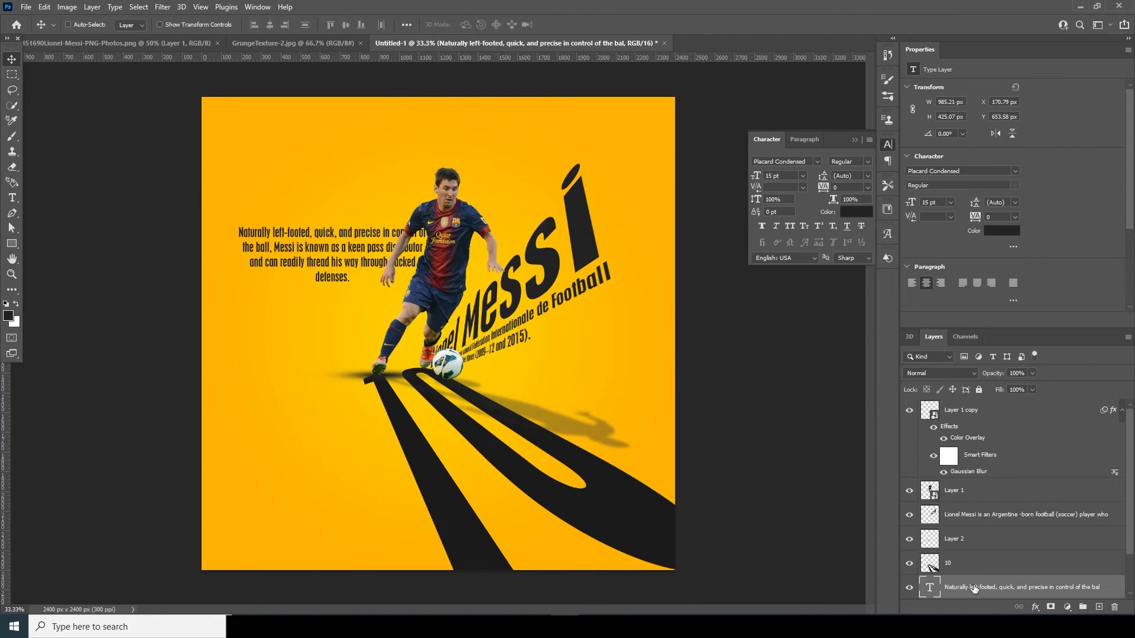
pyautogui.rightClick(974, 589)
pyautogui.click(988, 241)
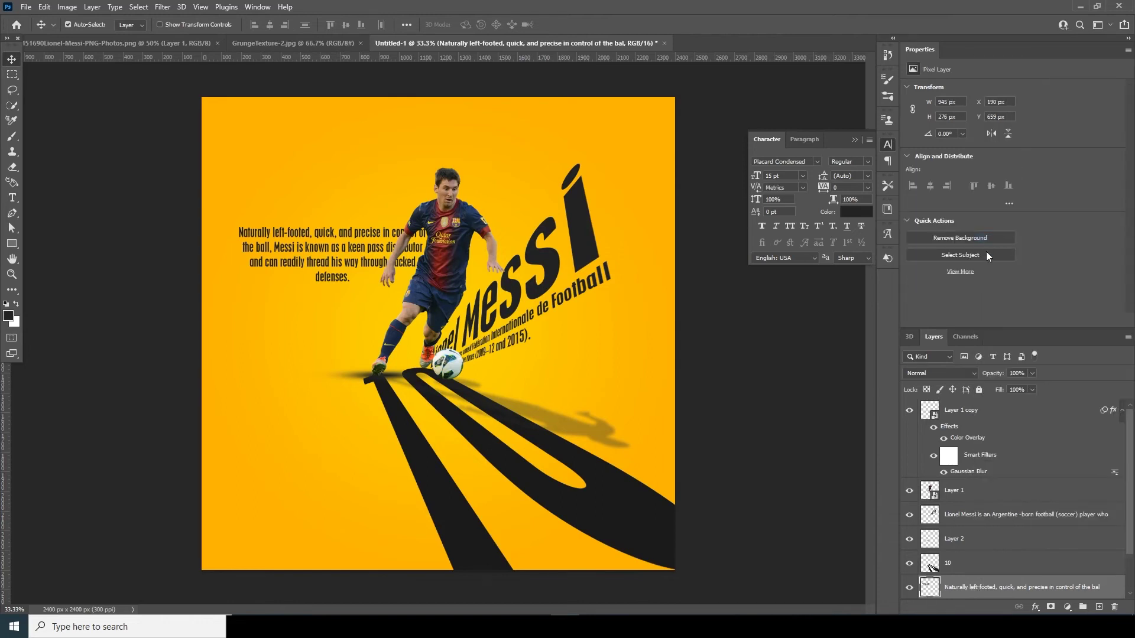
pyautogui.hotkey('ctrl', 't')
# Distort the rasterized paragraph into a steep wedge fanning from the player's feet toward the upper left.
pyautogui.rightClick(349, 258)
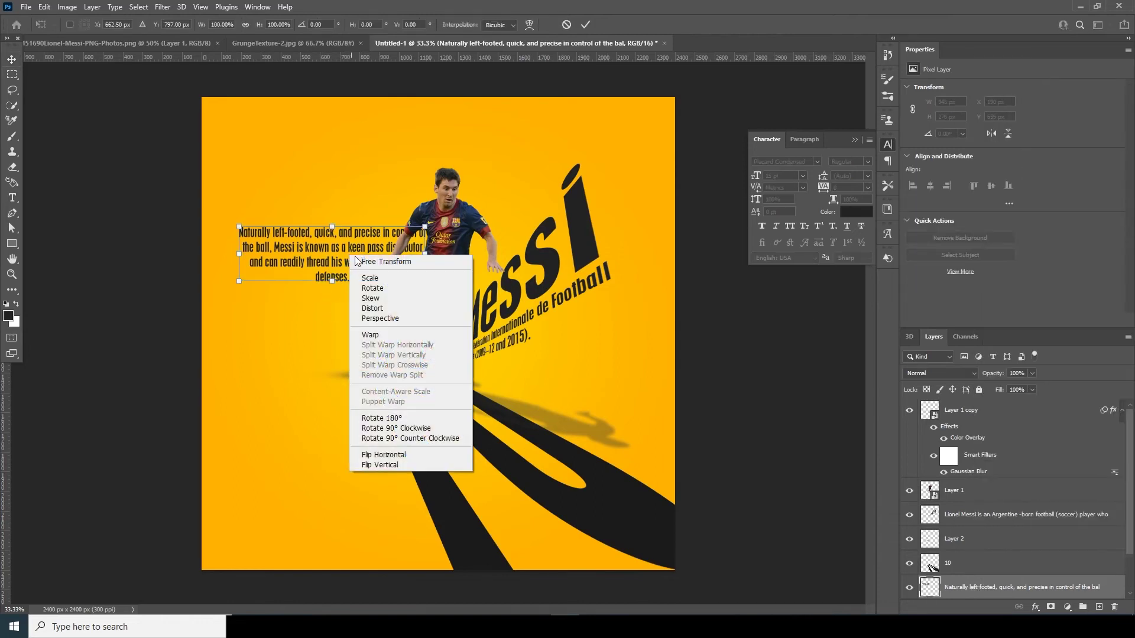
pyautogui.click(379, 319)
pyautogui.moveTo(425, 253); pyautogui.dragTo(371, 365)
pyautogui.moveTo(240, 231); pyautogui.dragTo(345, 189)
pyautogui.moveTo(357, 394); pyautogui.dragTo(377, 368)
pyautogui.moveTo(345, 190); pyautogui.dragTo(346, 187)
pyautogui.moveTo(240, 282); pyautogui.dragTo(239, 260)
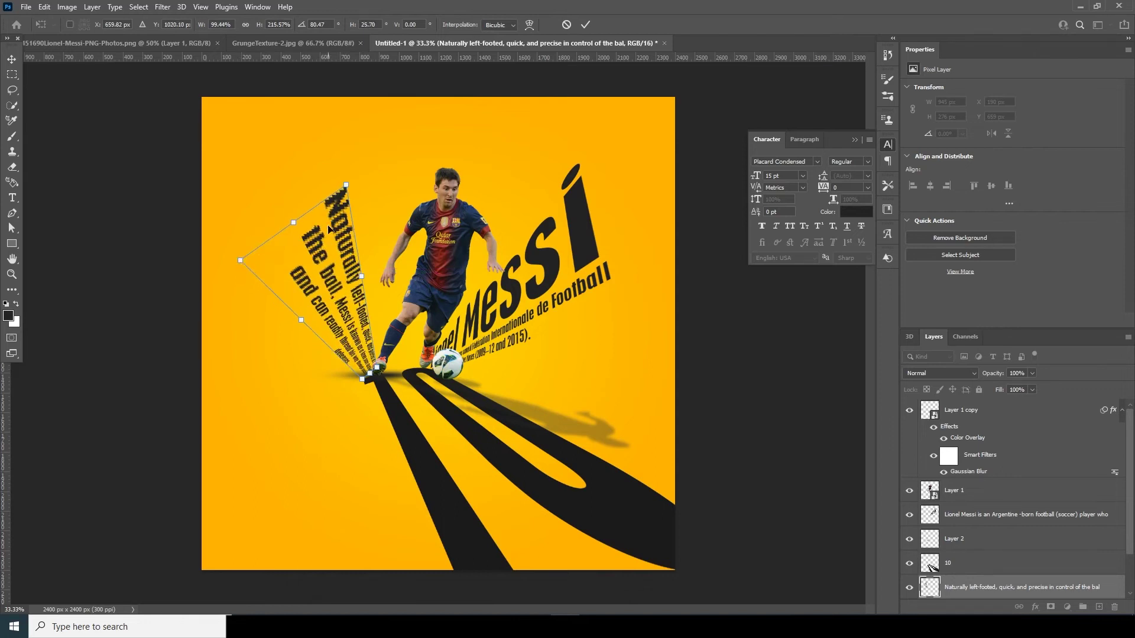
pyautogui.press('Return')
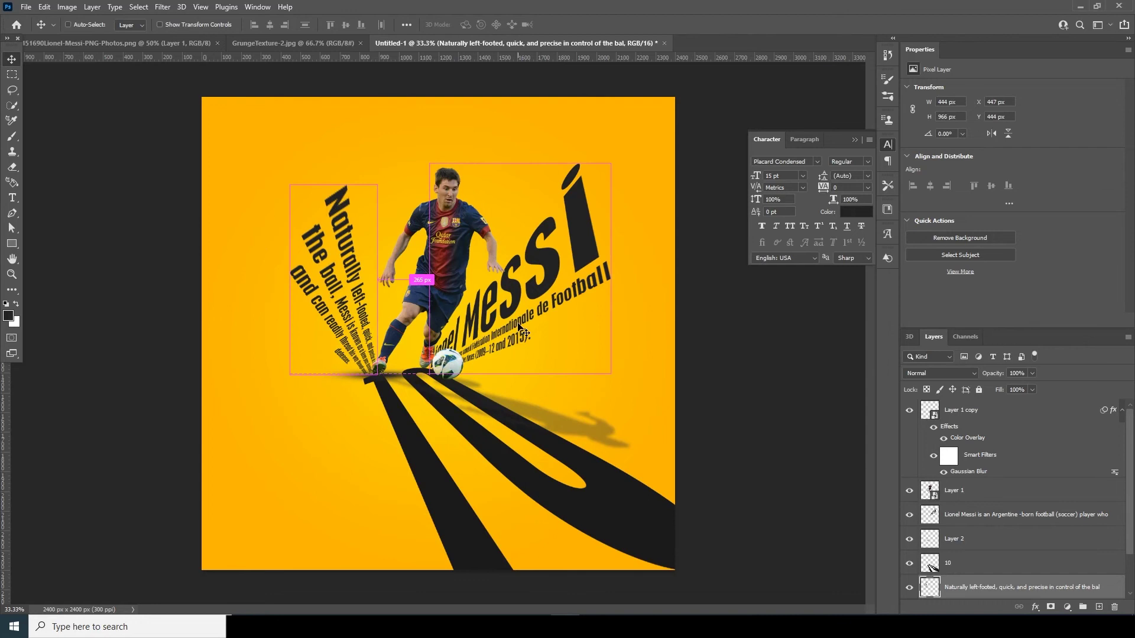
pyautogui.hotkey('ctrl', '-')
pyautogui.hotkey('ctrl', '+')
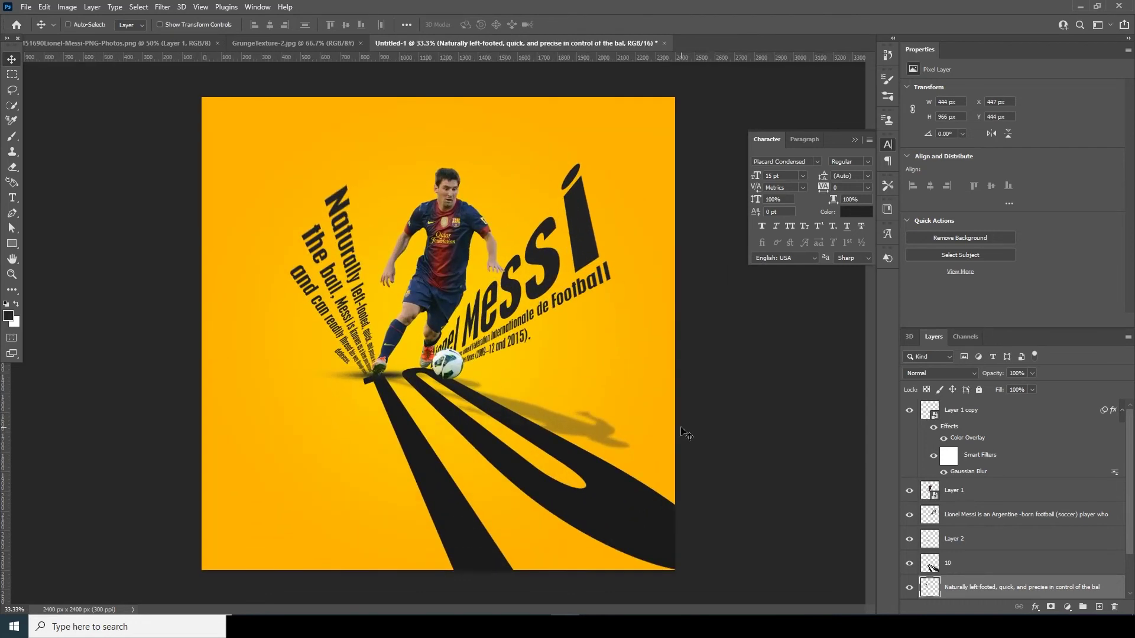
# Give the 10 shadow layer a #bb0202 red Color Overlay and put it into Group 1.
pyautogui.hotkey('ctrl', '-')
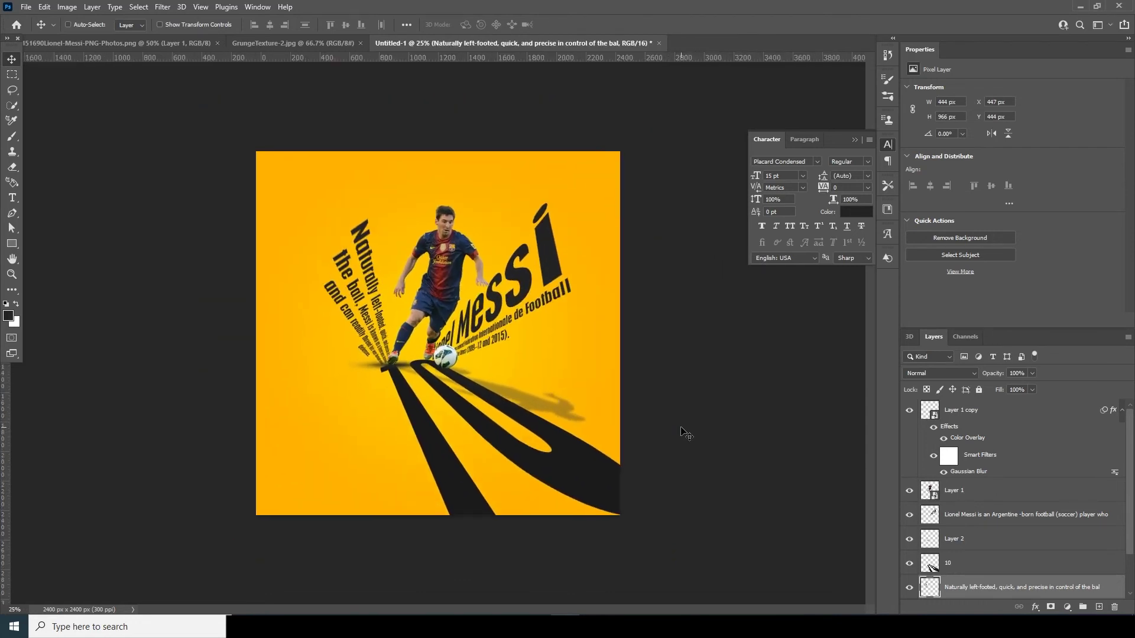
pyautogui.hotkey('ctrl', '+')
pyautogui.keyDown('ctrl'); pyautogui.click(620, 529); pyautogui.keyUp('ctrl')
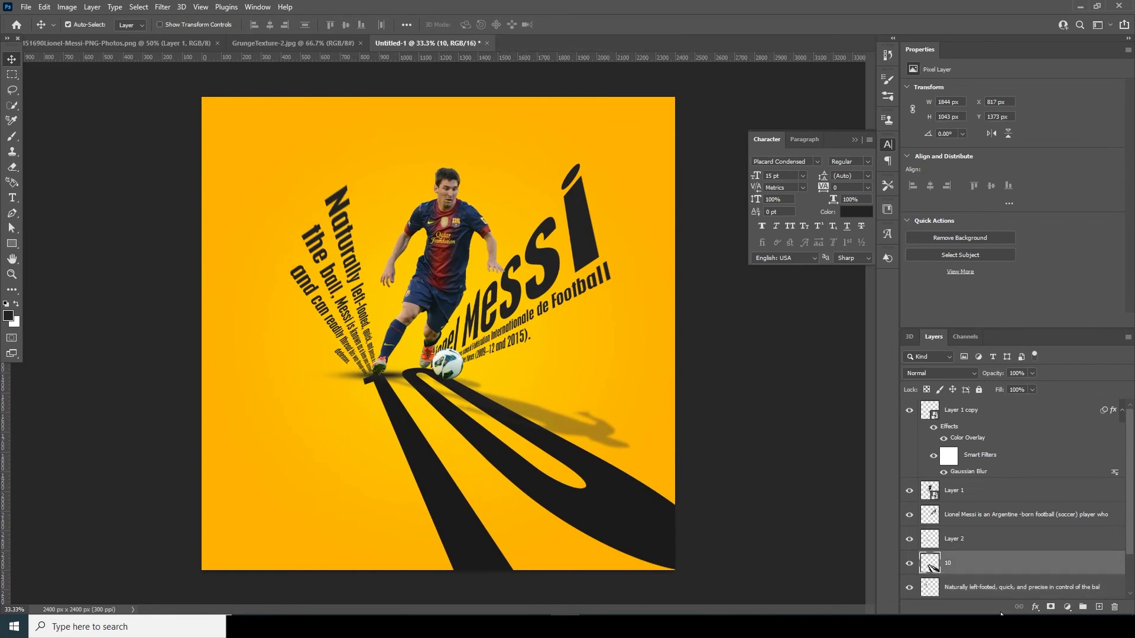
pyautogui.click(1034, 607)
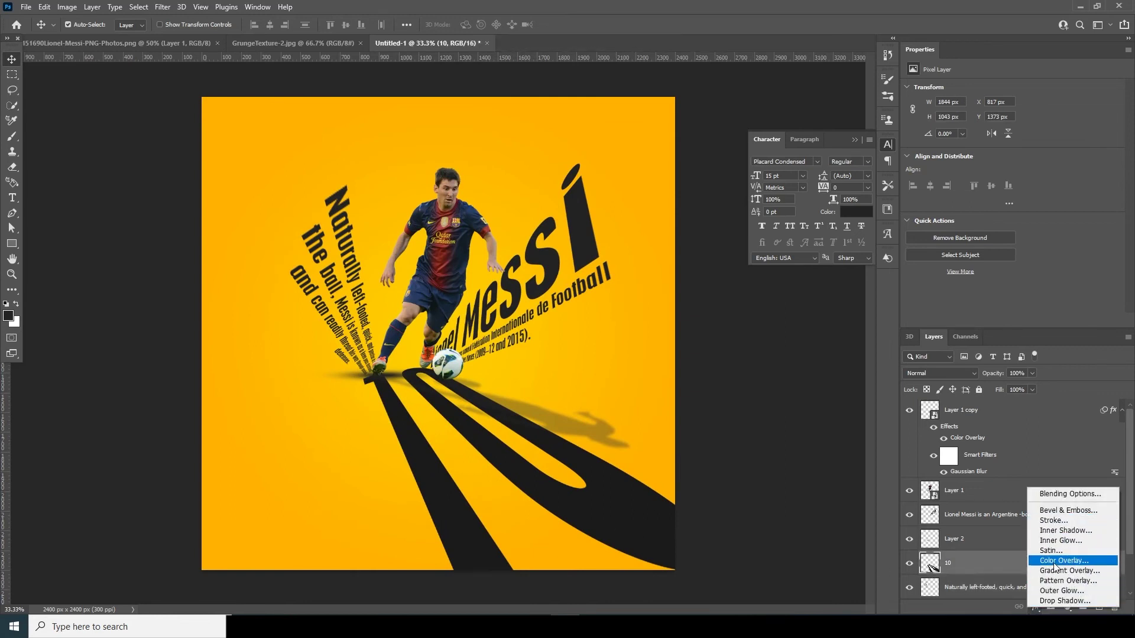
pyautogui.click(1052, 562)
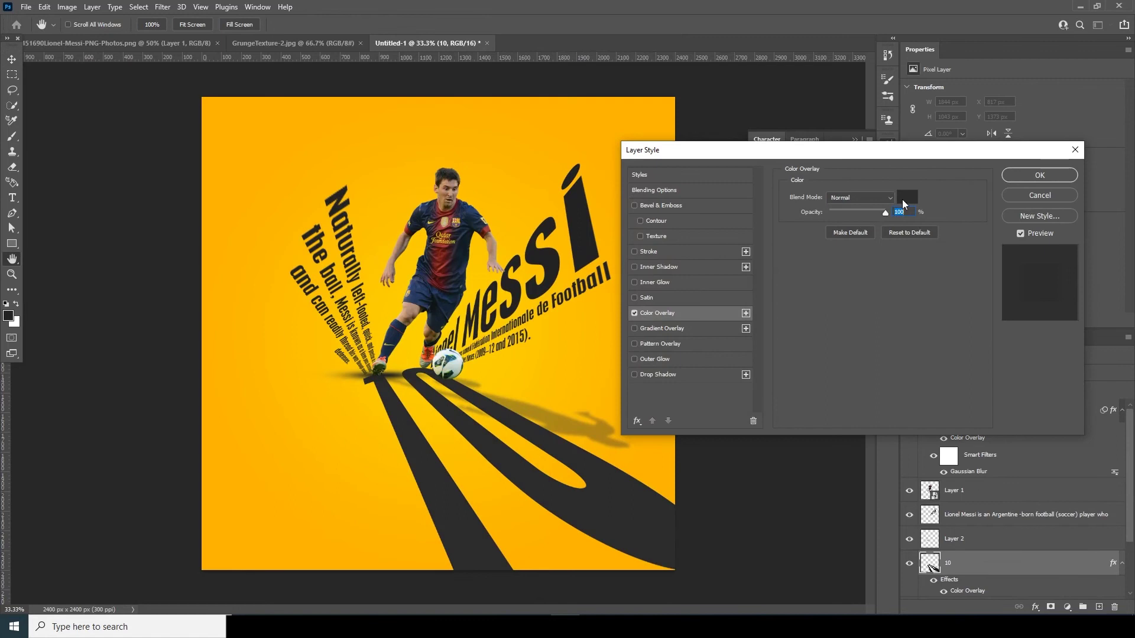
pyautogui.click(903, 204)
pyautogui.moveTo(830, 272); pyautogui.dragTo(838, 262)
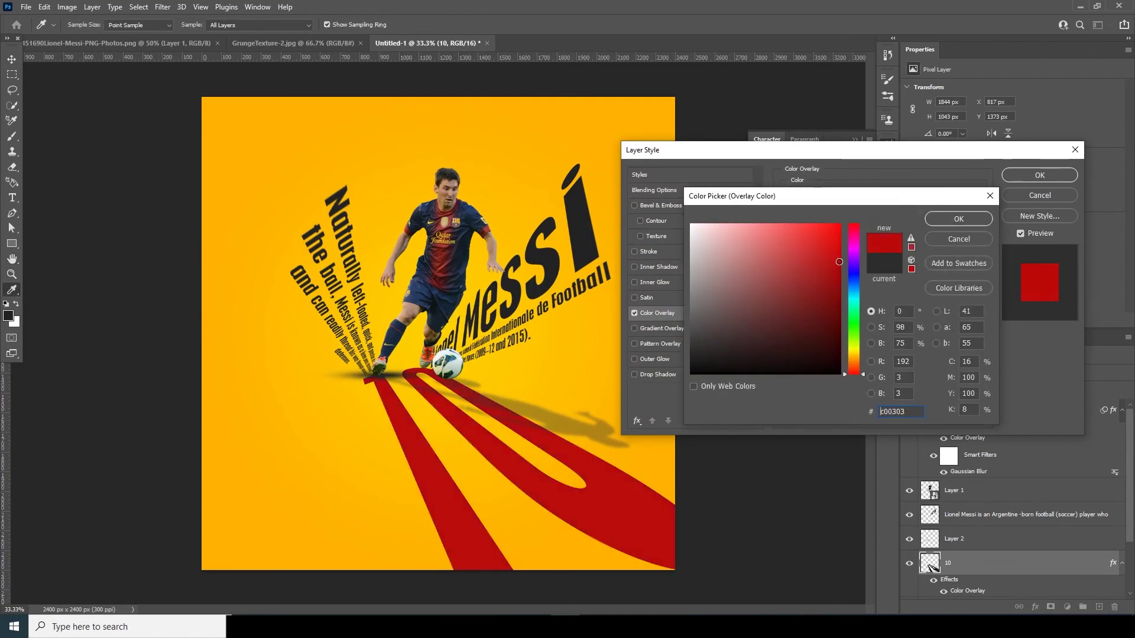
pyautogui.click(948, 217)
pyautogui.click(1033, 174)
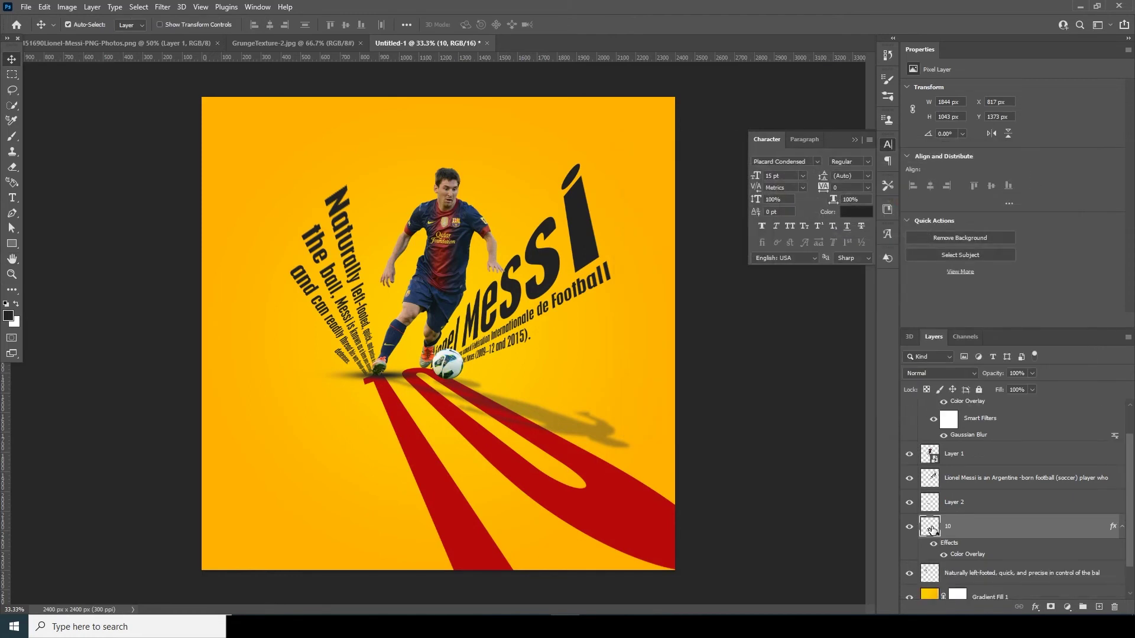
pyautogui.hotkey('ctrl', 'g')
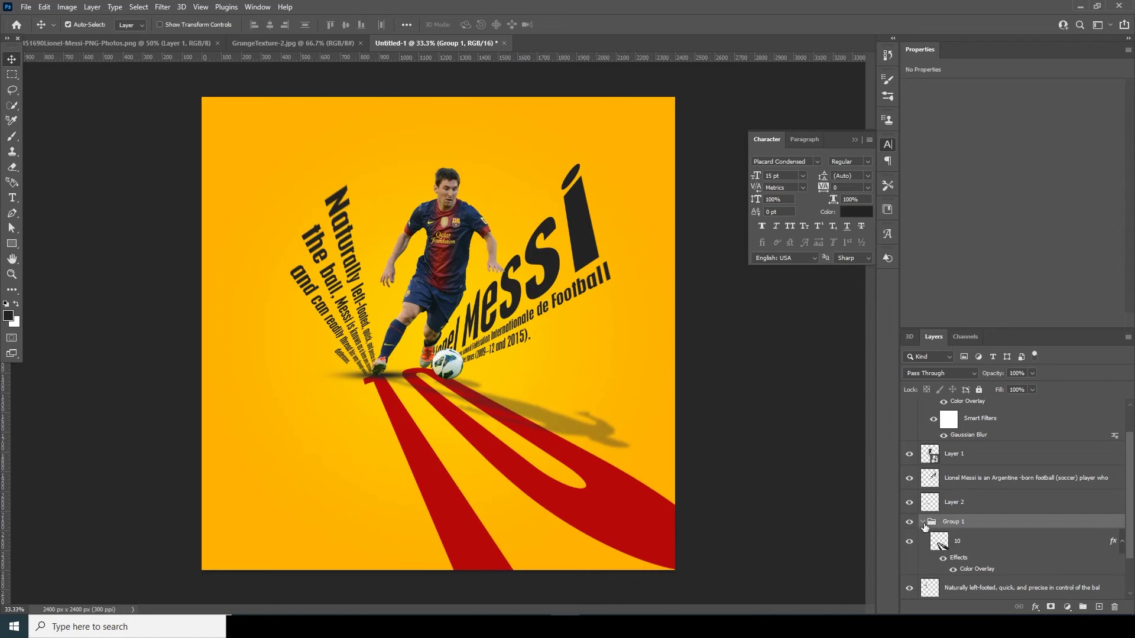
# Drag GrungeTexture-2 into the poster, set it to Color Burn, and clip it to the 10 group.
pyautogui.click(923, 521)
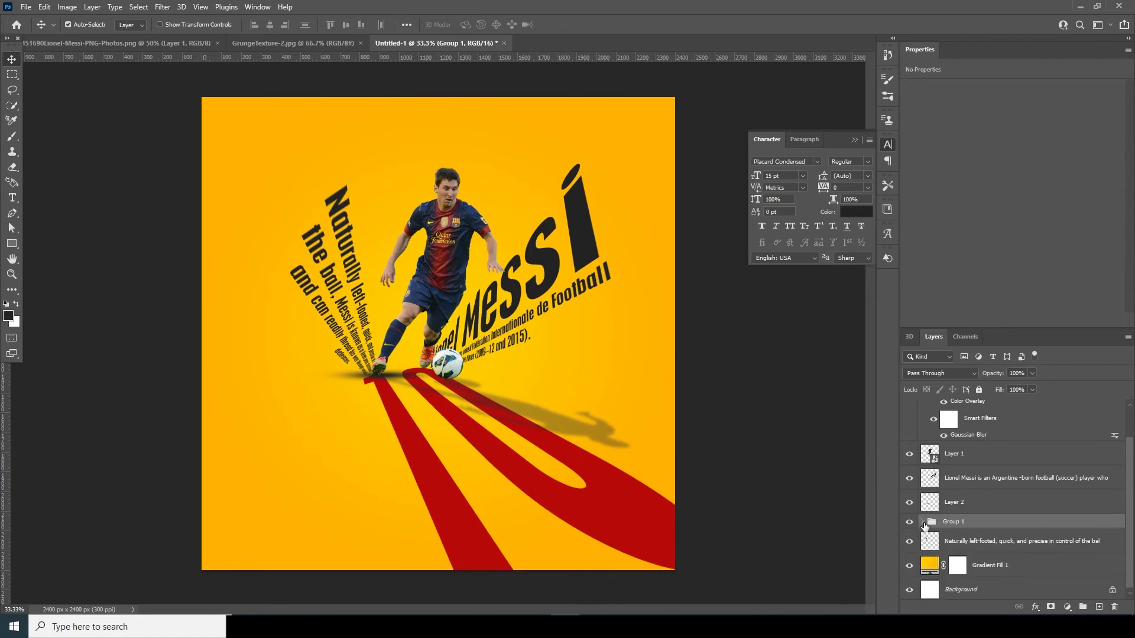
pyautogui.click(252, 47)
pyautogui.moveTo(366, 142); pyautogui.dragTo(415, 139)
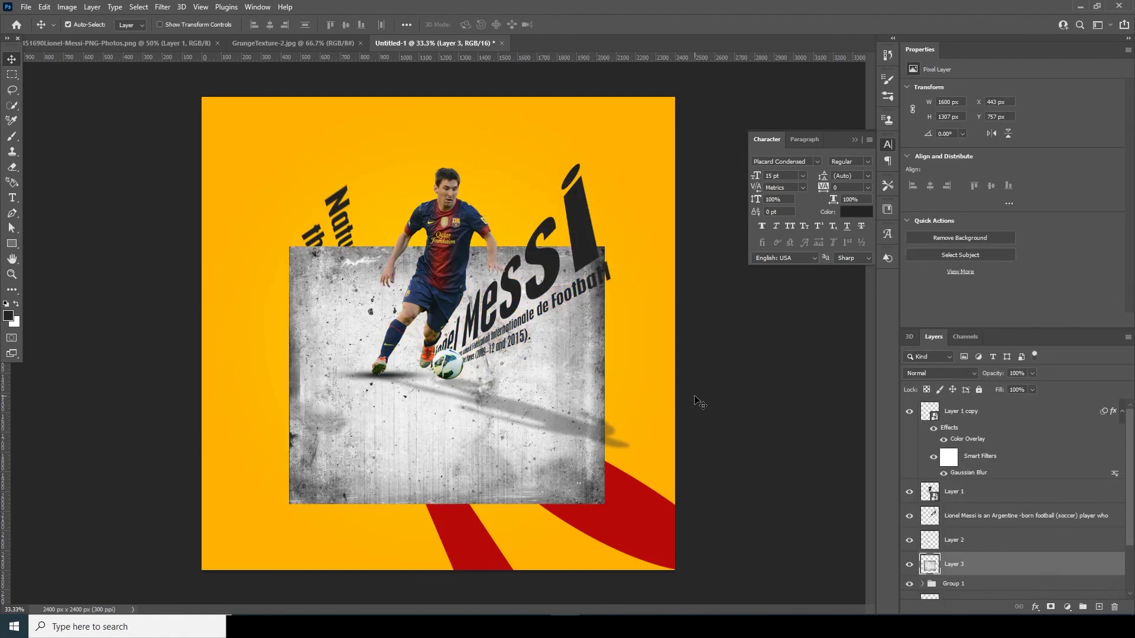
pyautogui.click(929, 375)
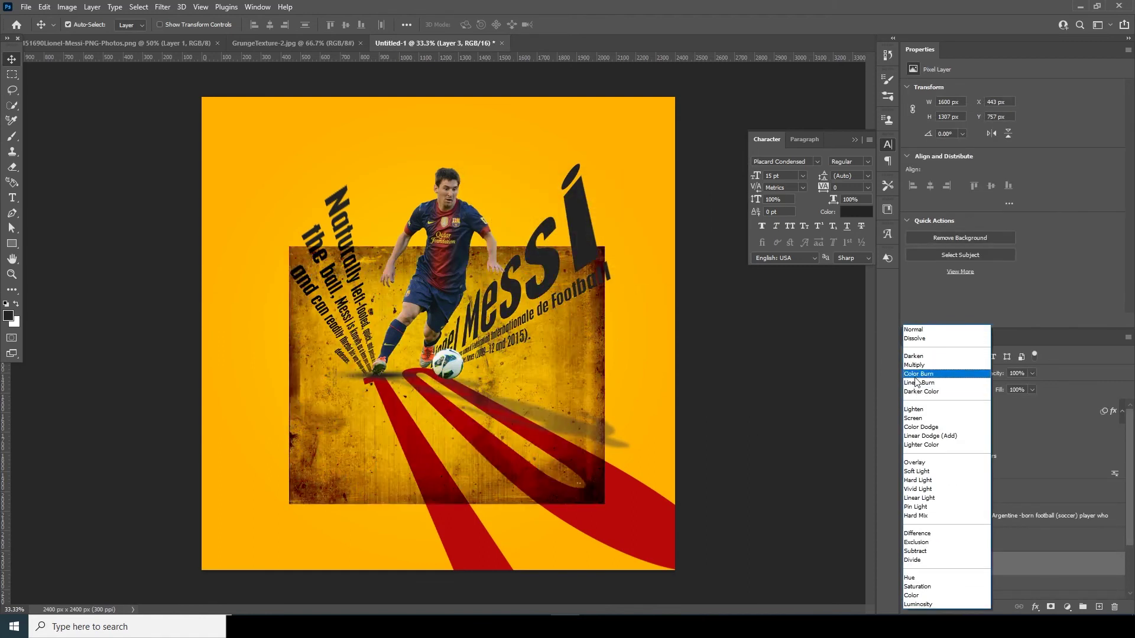
pyautogui.click(917, 374)
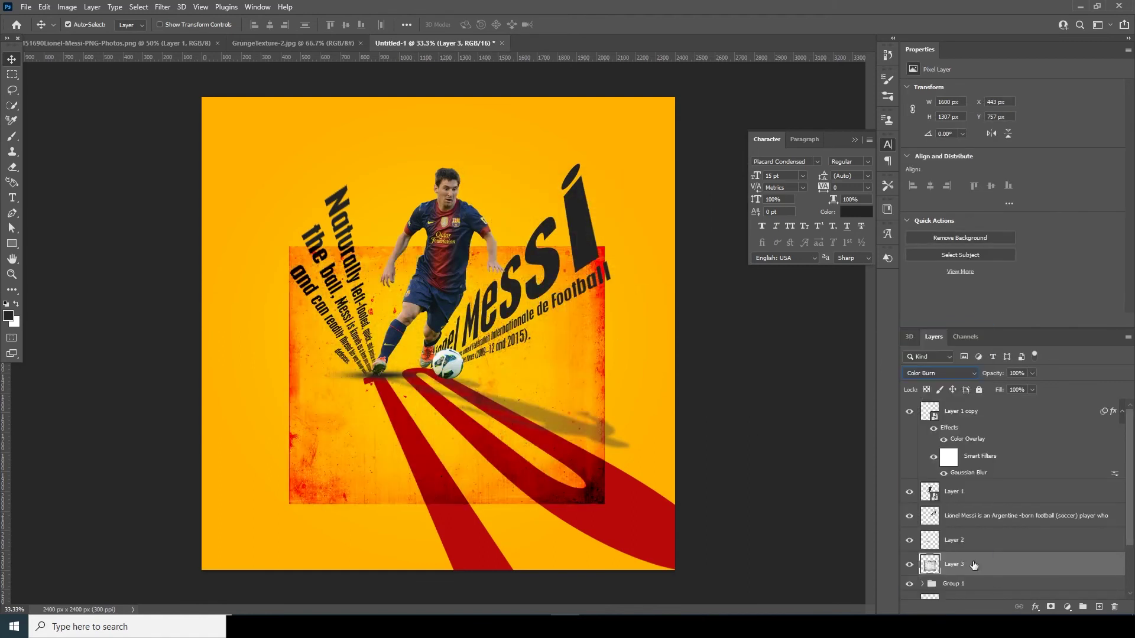
pyautogui.rightClick(984, 566)
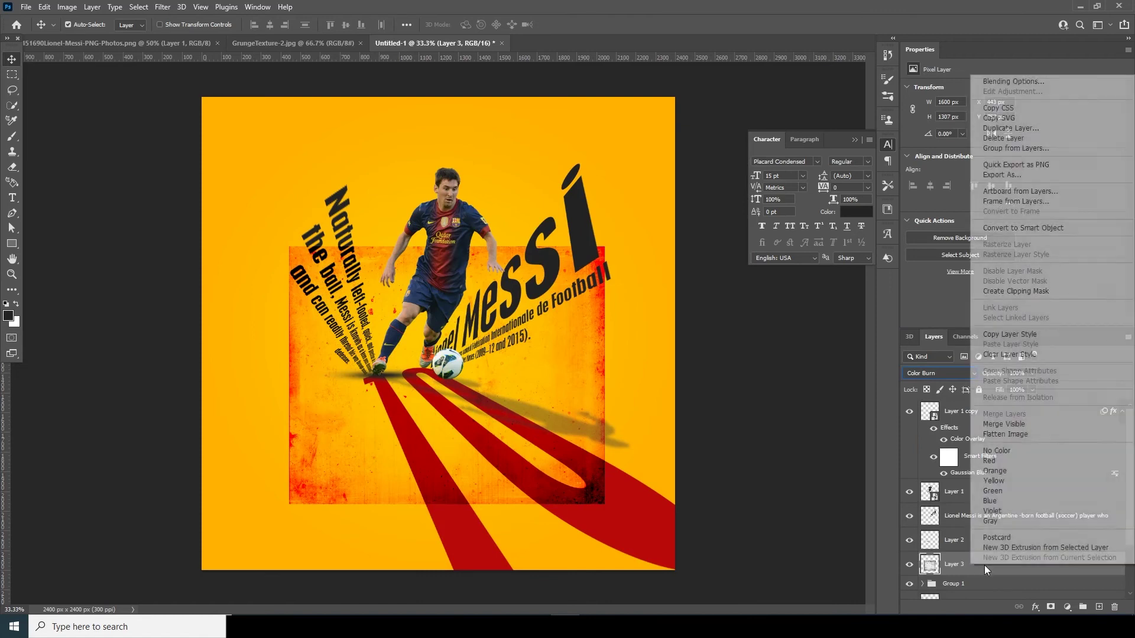
pyautogui.click(1009, 292)
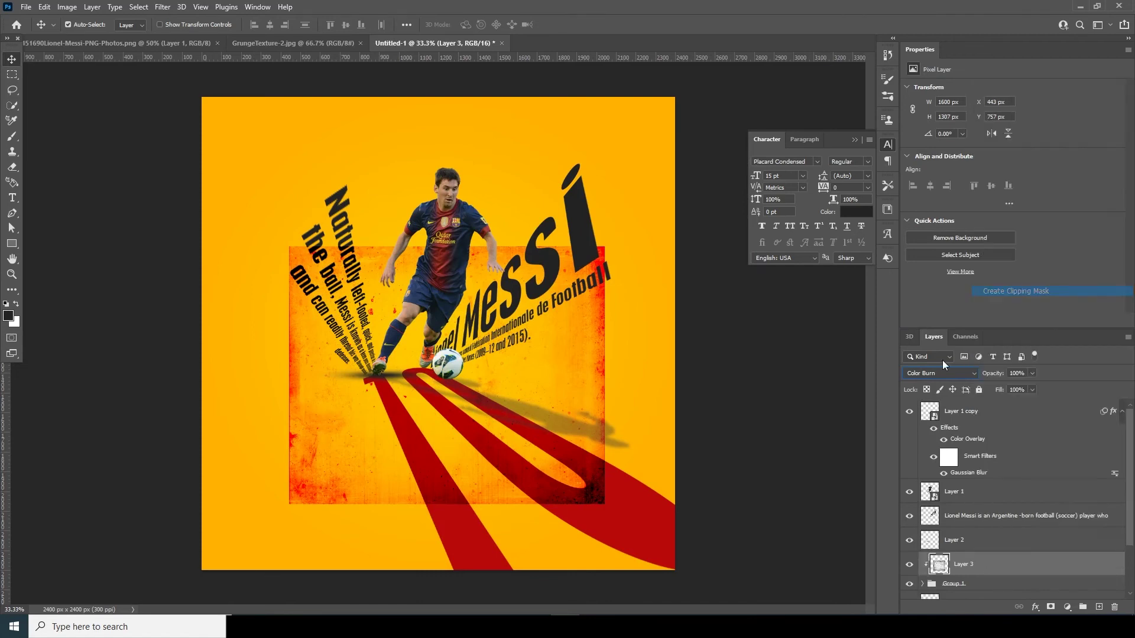
# Distort the clipped texture so it stretches across the whole red 10 shadow.
pyautogui.hotkey('ctrl', 't')
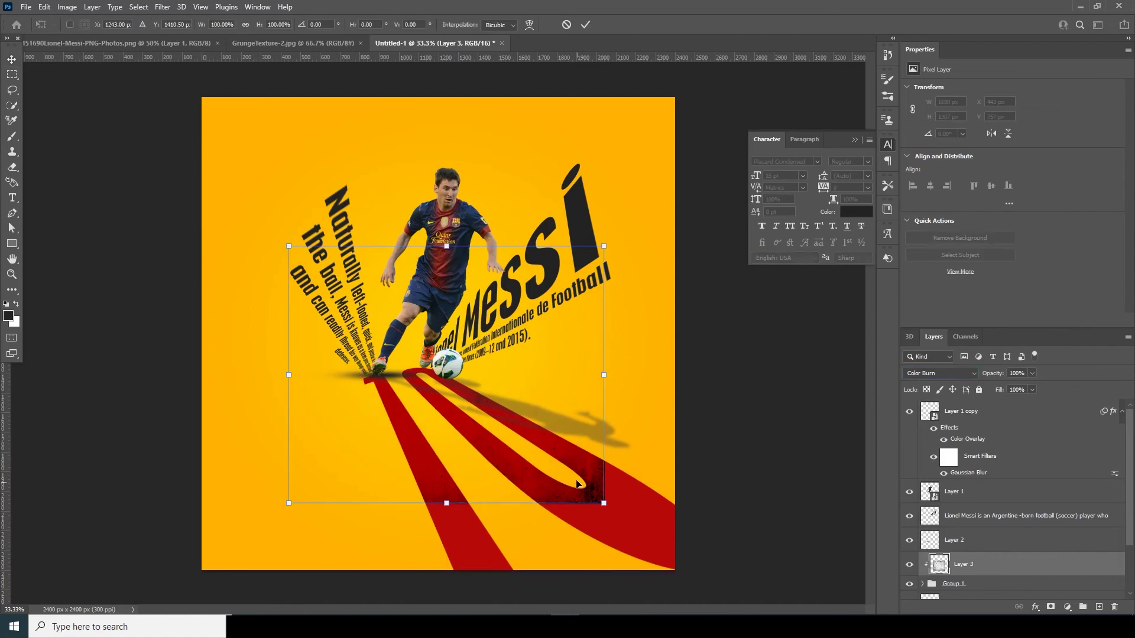
pyautogui.rightClick(527, 476)
pyautogui.click(549, 313)
pyautogui.moveTo(447, 248); pyautogui.dragTo(400, 366)
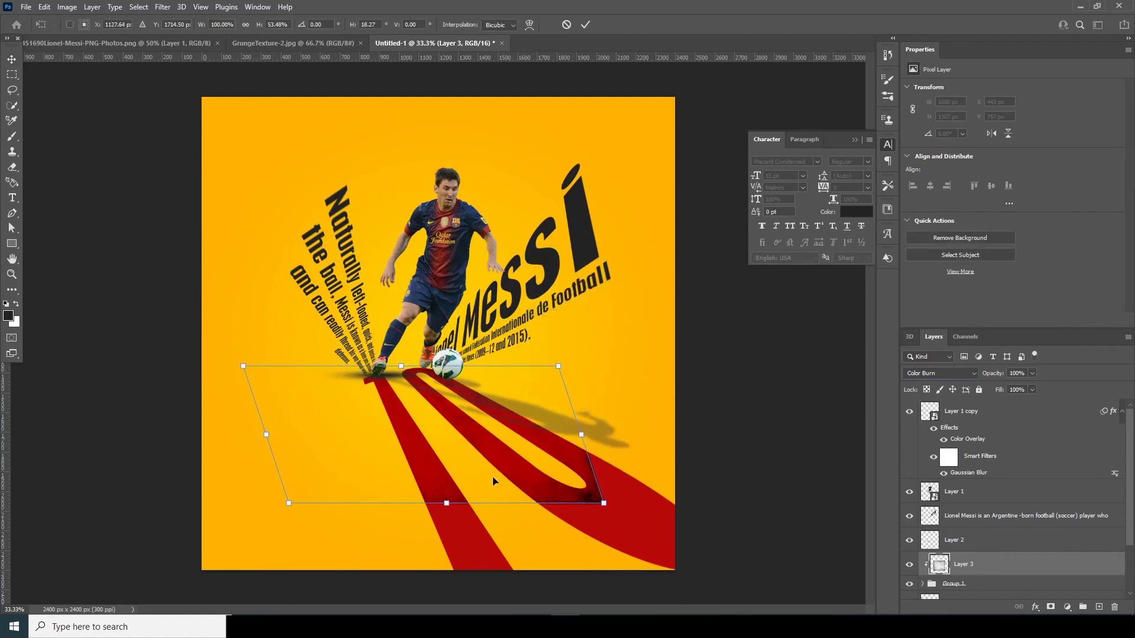
pyautogui.moveTo(603, 503); pyautogui.dragTo(742, 544)
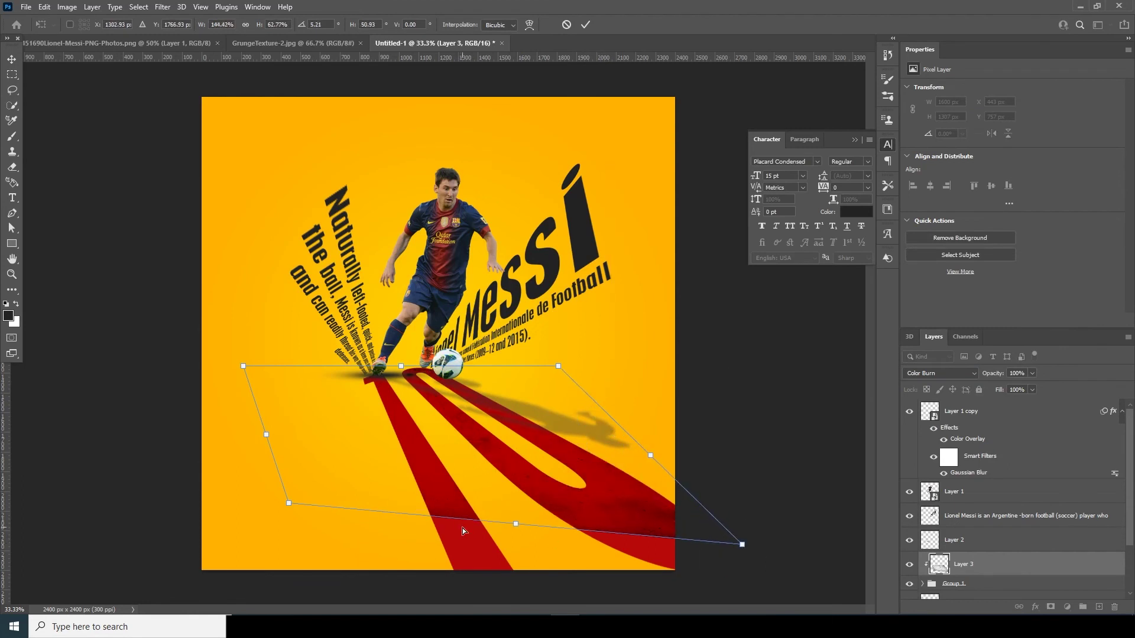
pyautogui.moveTo(288, 504); pyautogui.dragTo(352, 606)
pyautogui.moveTo(741, 544); pyautogui.dragTo(778, 570)
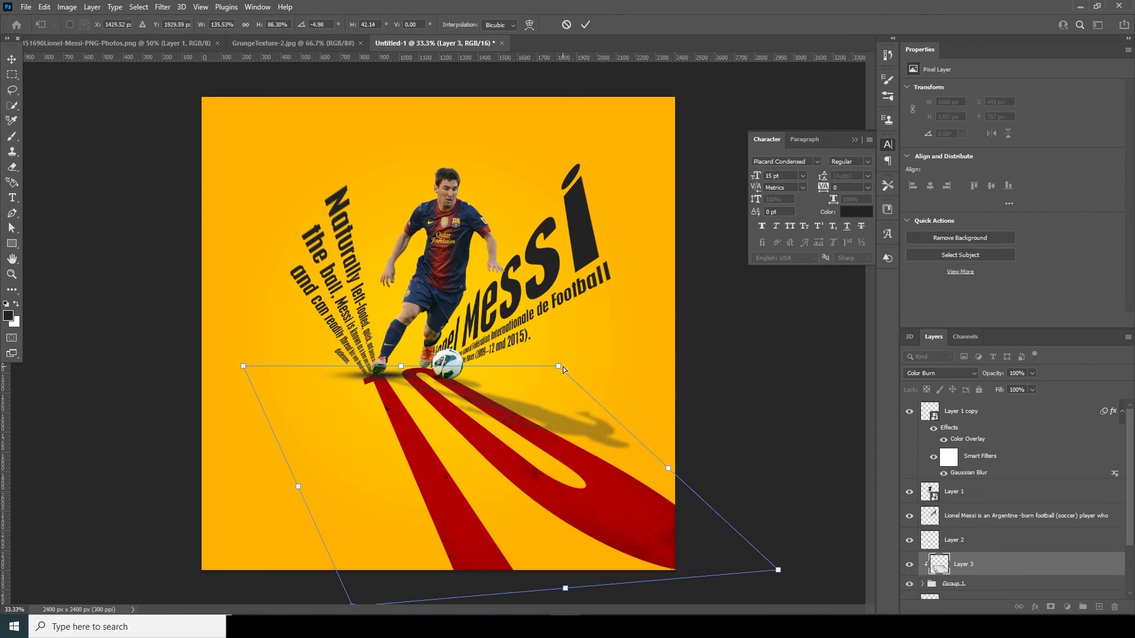
pyautogui.press('Return')
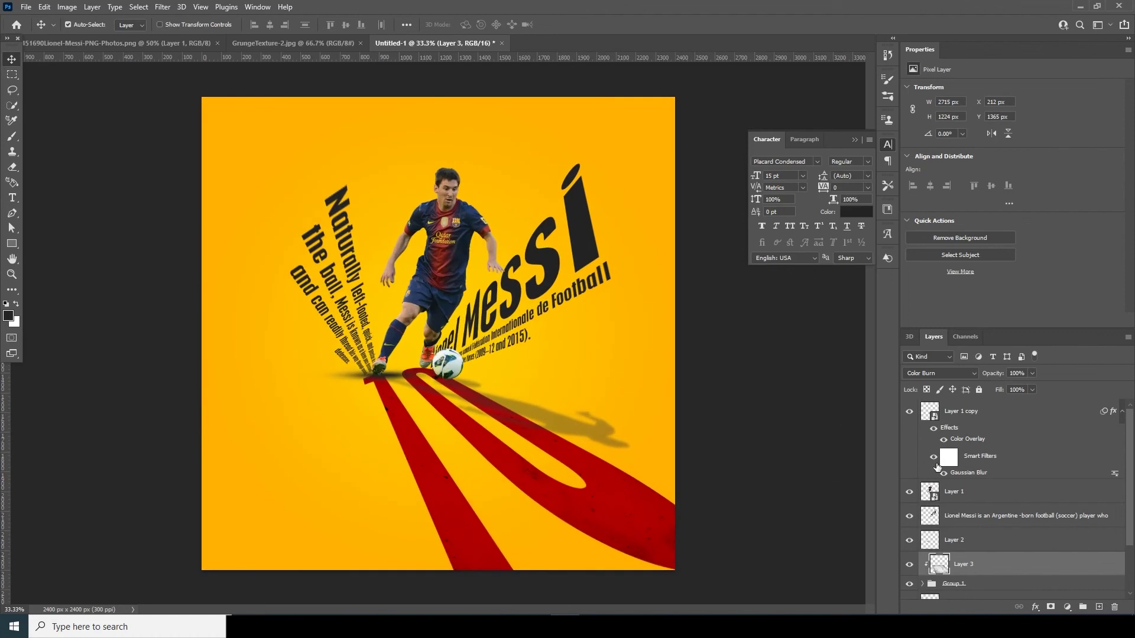
pyautogui.click(935, 412)
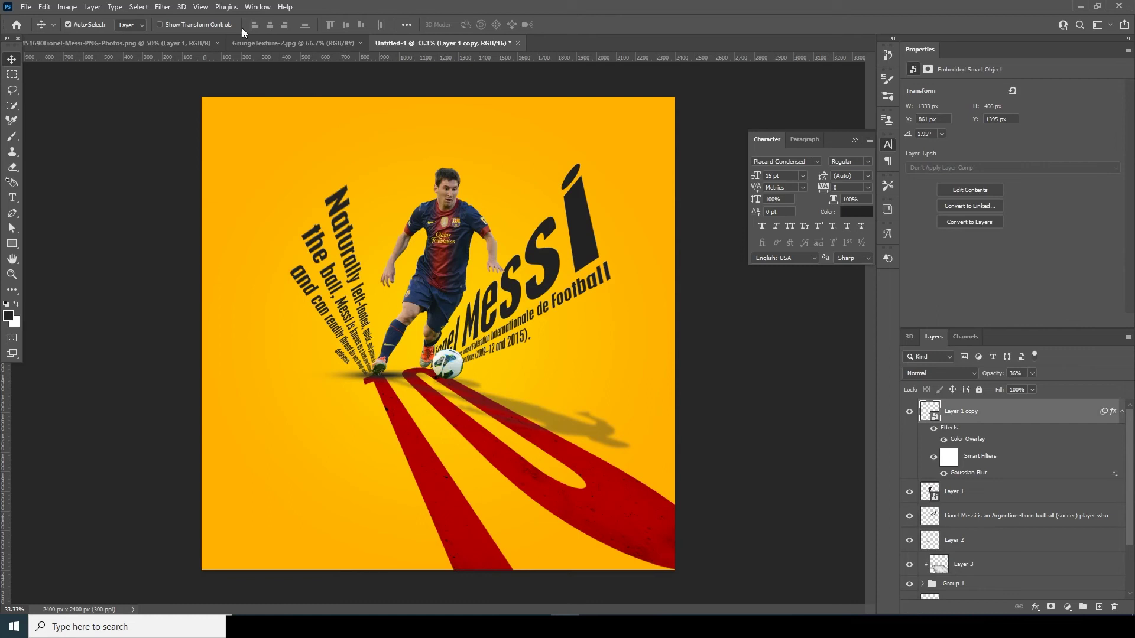
# Bring another copy of GrungeTexture-2 into the poster and stretch it over the whole canvas.
pyautogui.click(252, 44)
pyautogui.moveTo(465, 46); pyautogui.dragTo(484, 172)
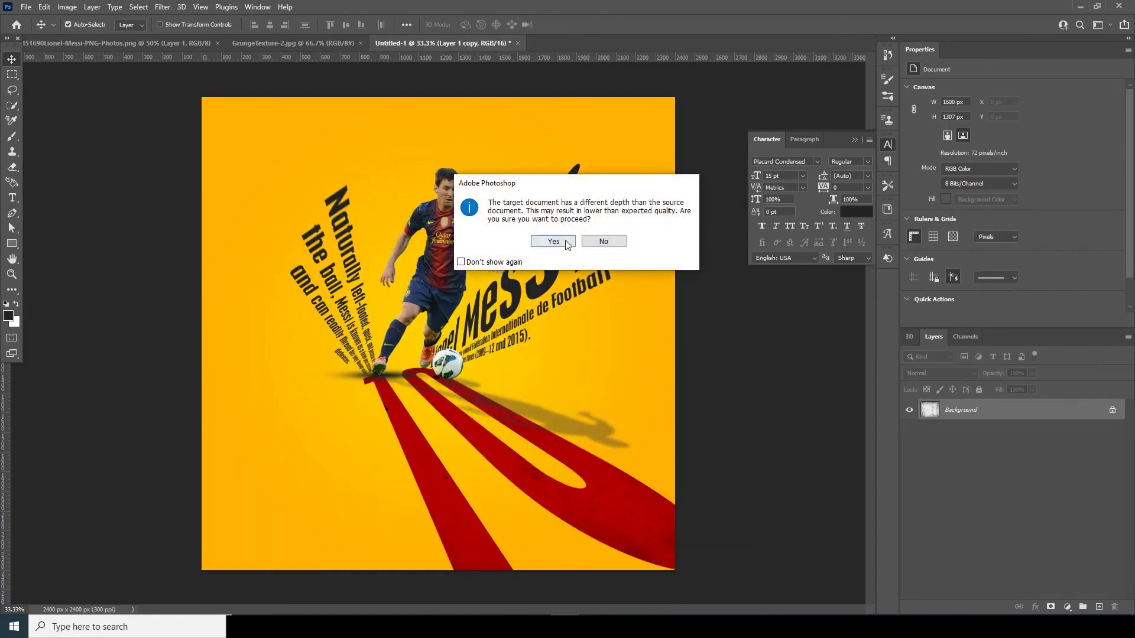
pyautogui.click(553, 241)
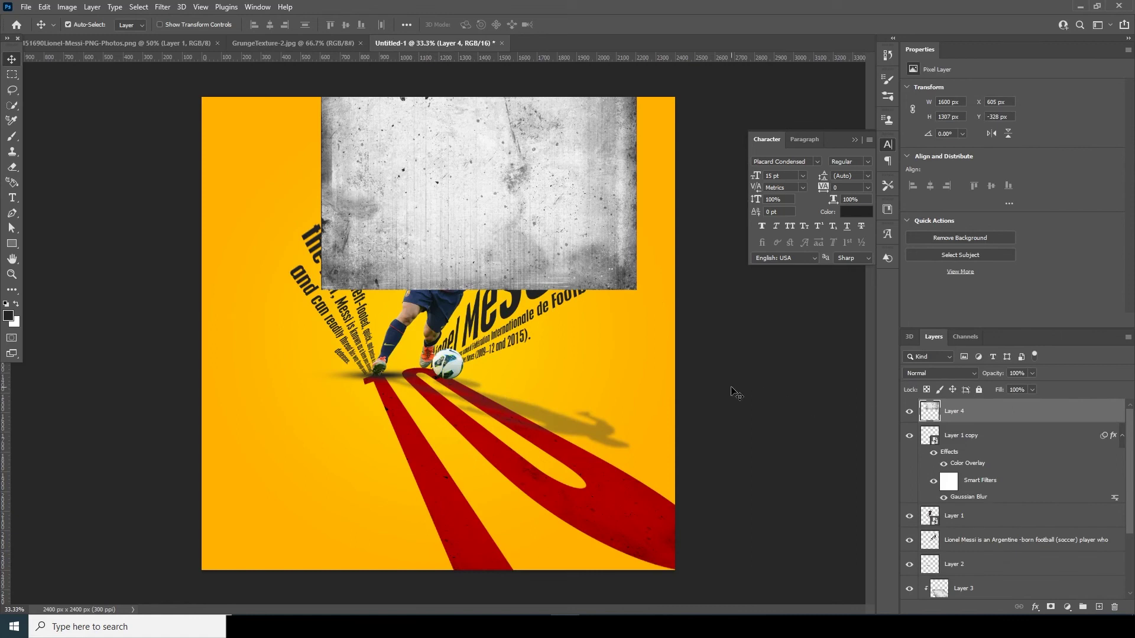
pyautogui.hotkey('ctrl', 't')
pyautogui.moveTo(626, 284); pyautogui.dragTo(679, 506)
pyautogui.press('Return')
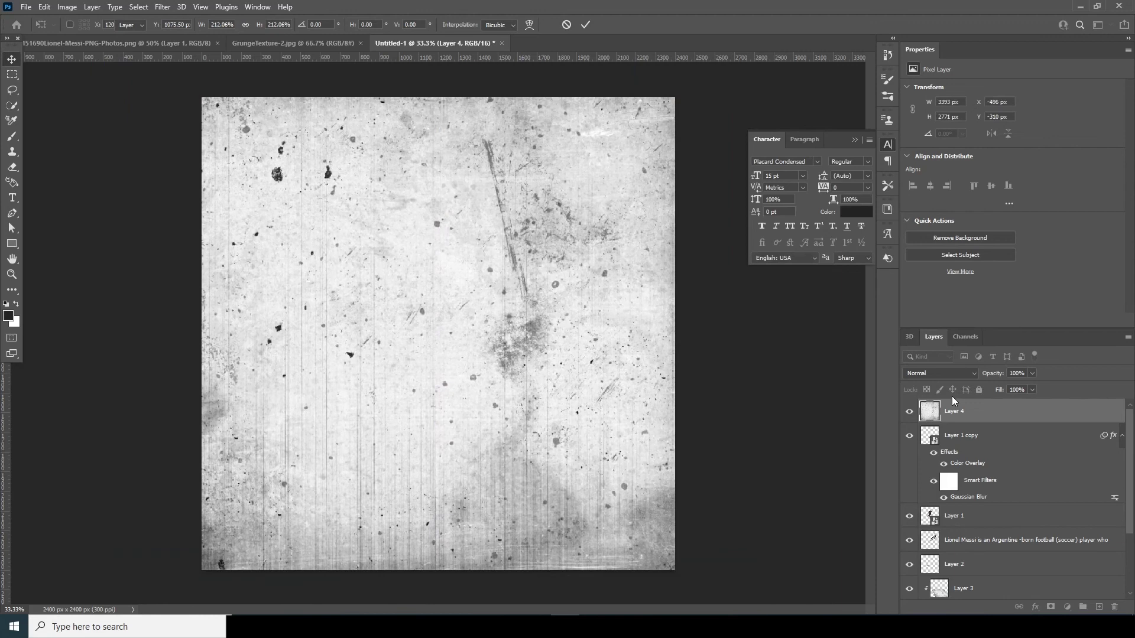
# Set the new texture layer to Color Burn at 24% opacity.
pyautogui.click(944, 374)
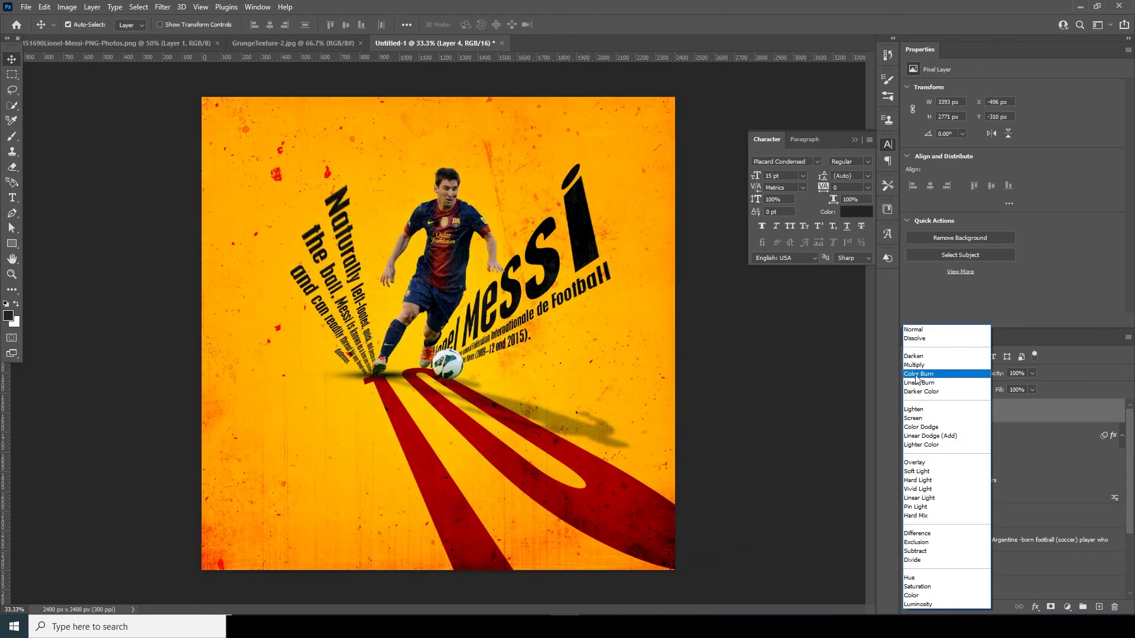
pyautogui.click(917, 375)
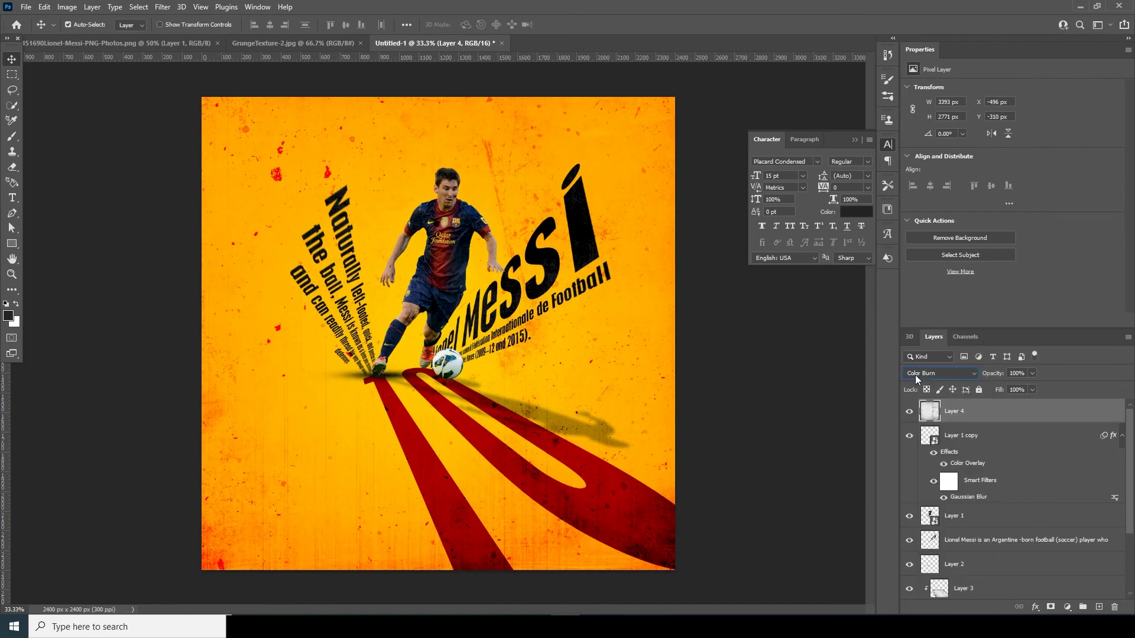
pyautogui.click(1034, 375)
pyautogui.click(989, 386)
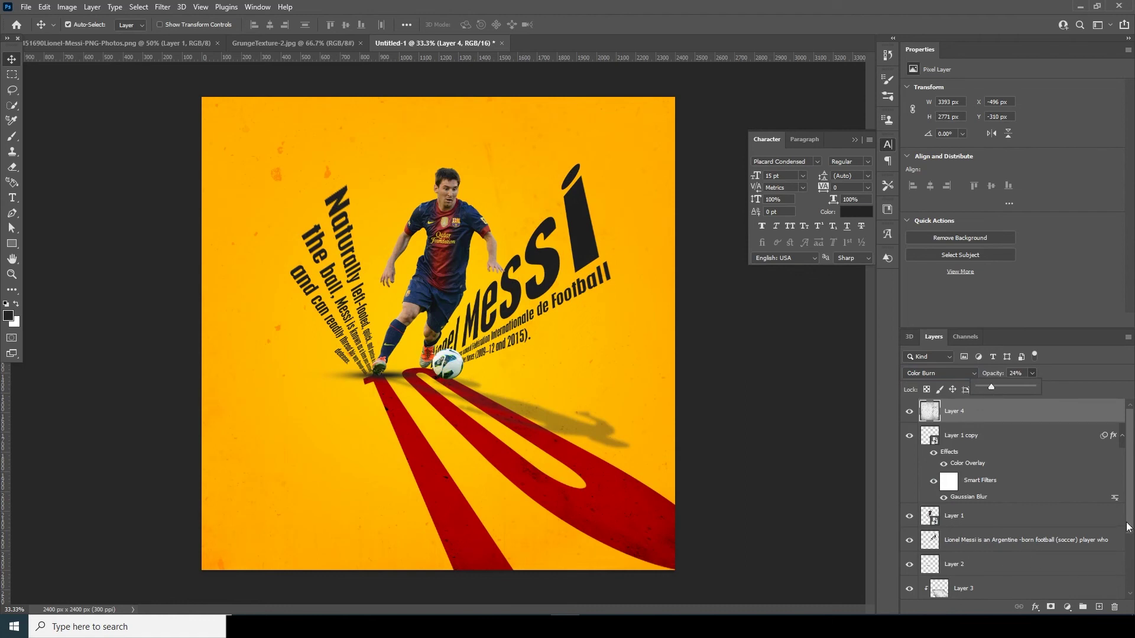
pyautogui.click(926, 516)
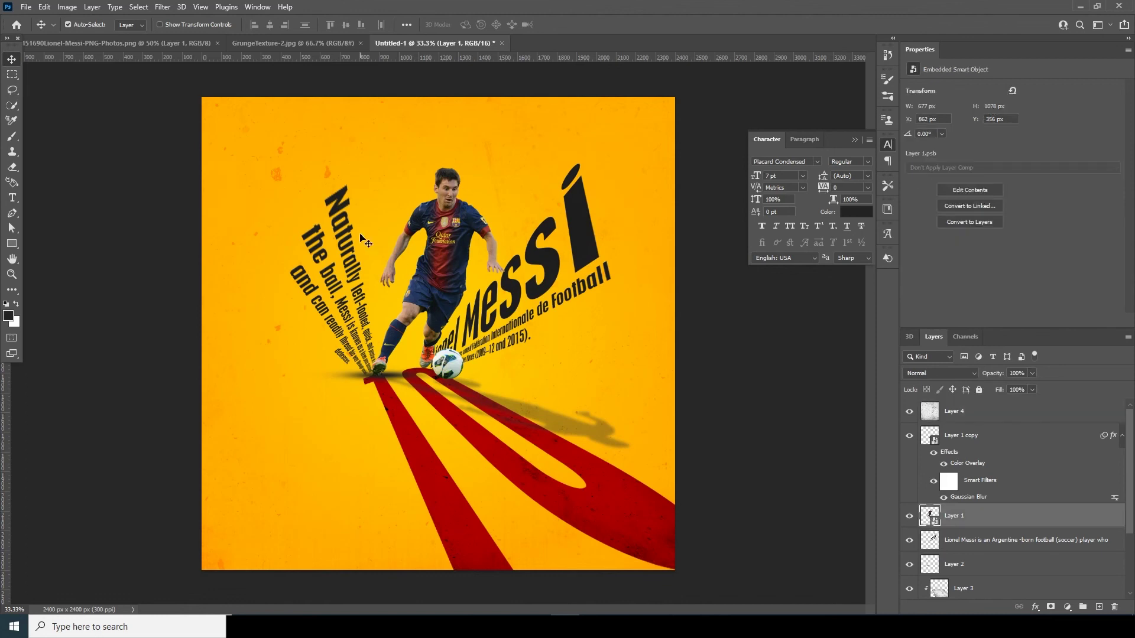
# Apply the Camera Raw Filter to the player with Clarity +63 and Texture +34.
pyautogui.click(163, 7)
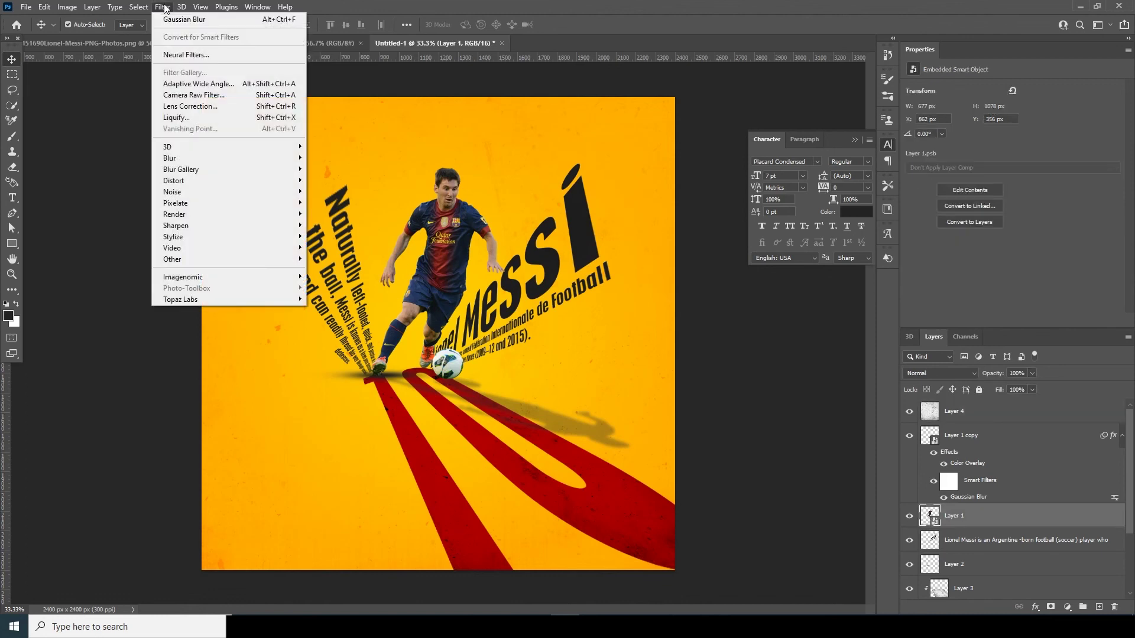
pyautogui.click(188, 94)
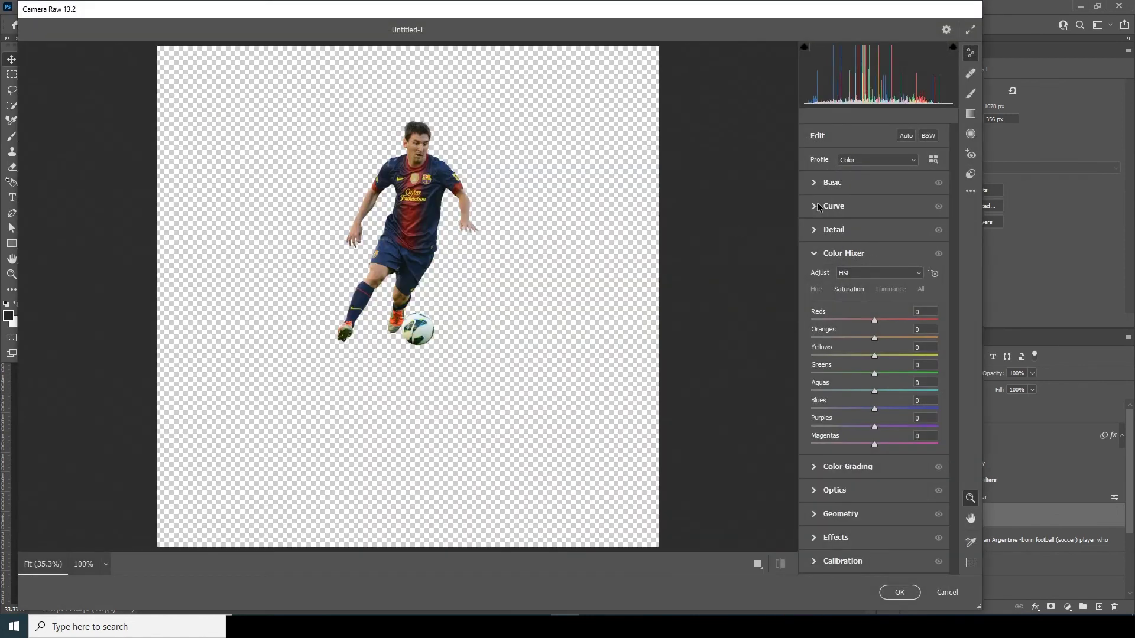
pyautogui.click(822, 182)
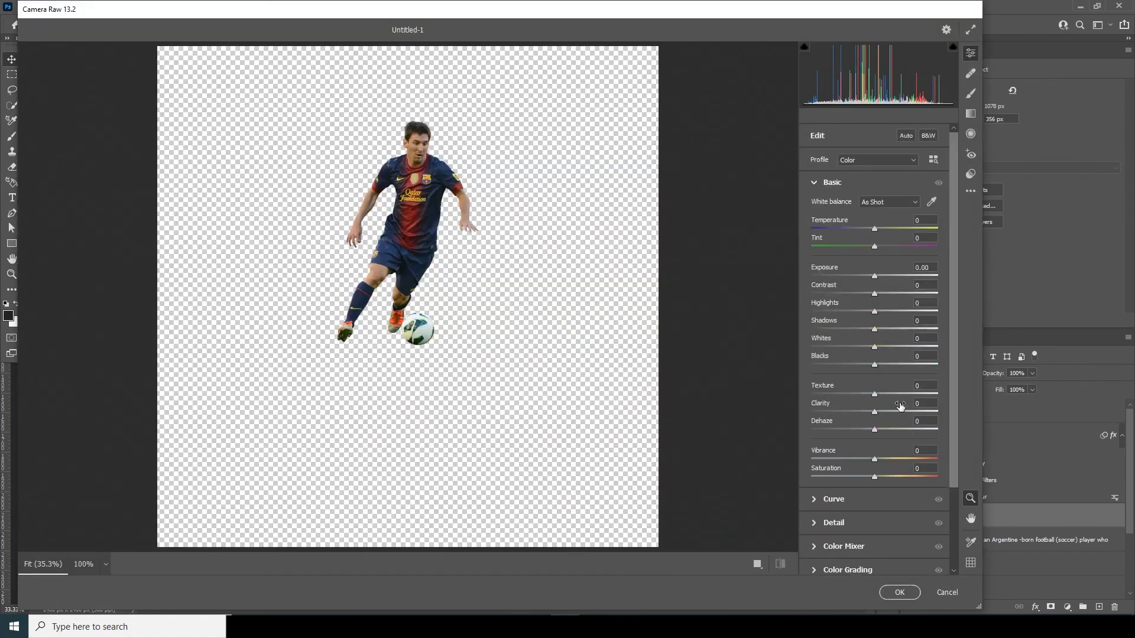
pyautogui.moveTo(906, 410); pyautogui.dragTo(914, 412)
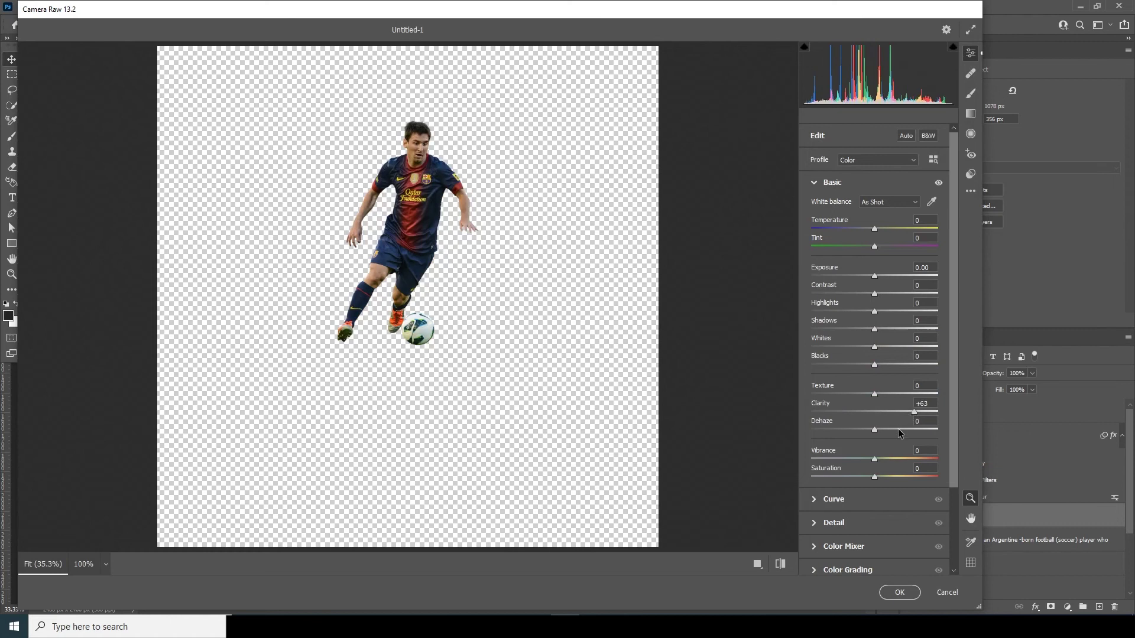
pyautogui.click(896, 394)
pyautogui.moveTo(954, 441); pyautogui.dragTo(955, 490)
# Add colour noise reduction of 57 and lower Oranges saturation to -40, then apply.
pyautogui.click(821, 472)
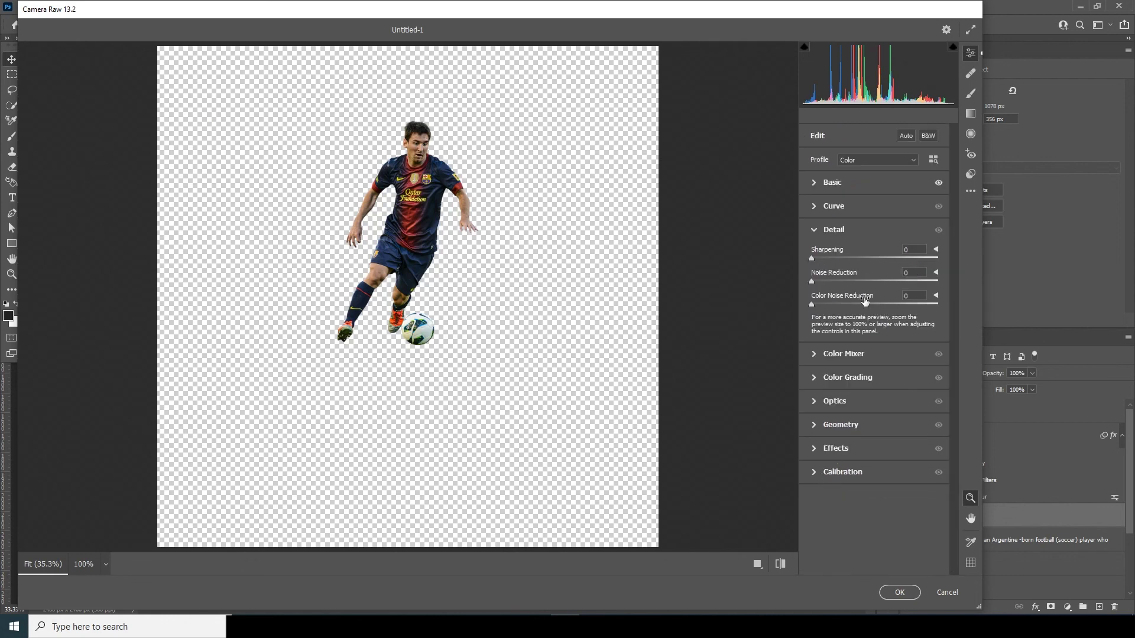
pyautogui.click(883, 304)
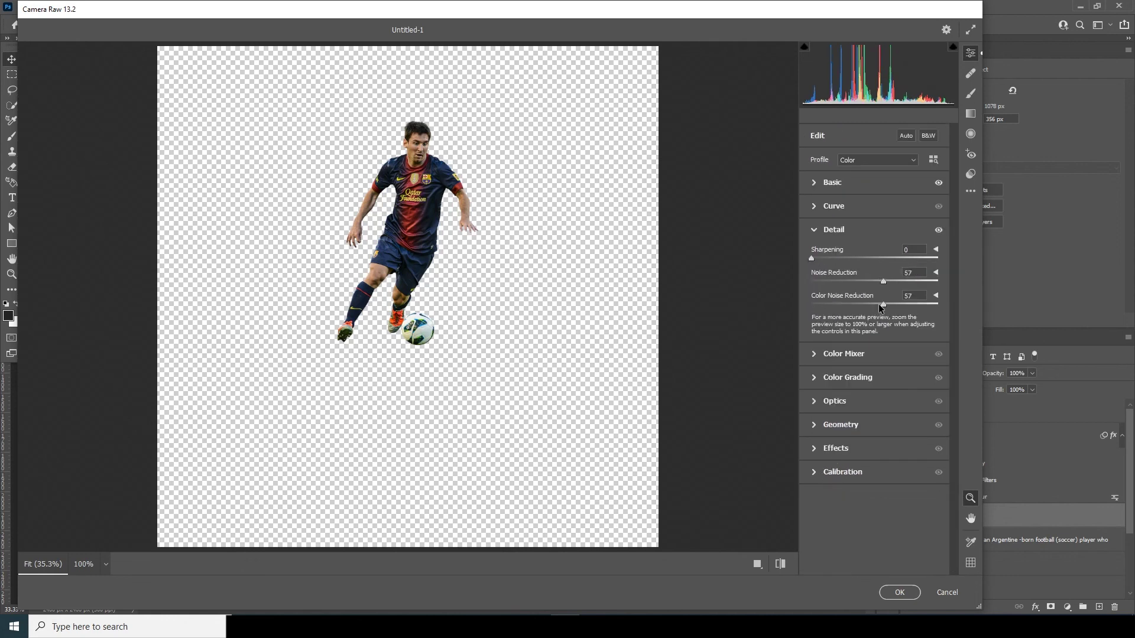
pyautogui.click(816, 377)
pyautogui.click(816, 281)
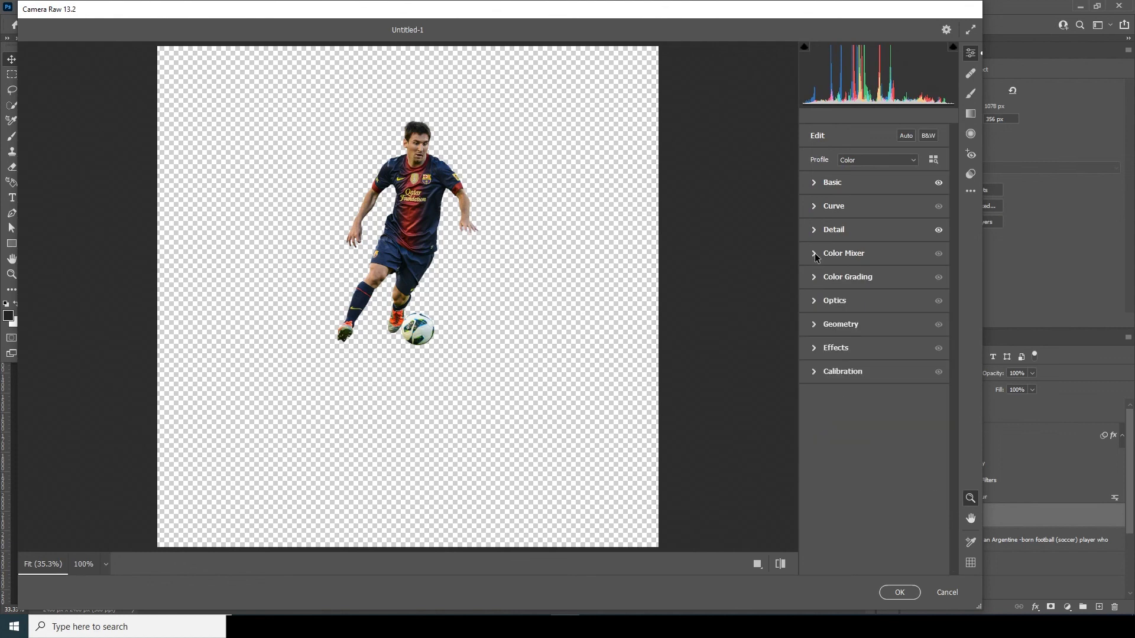
pyautogui.click(816, 256)
pyautogui.click(853, 337)
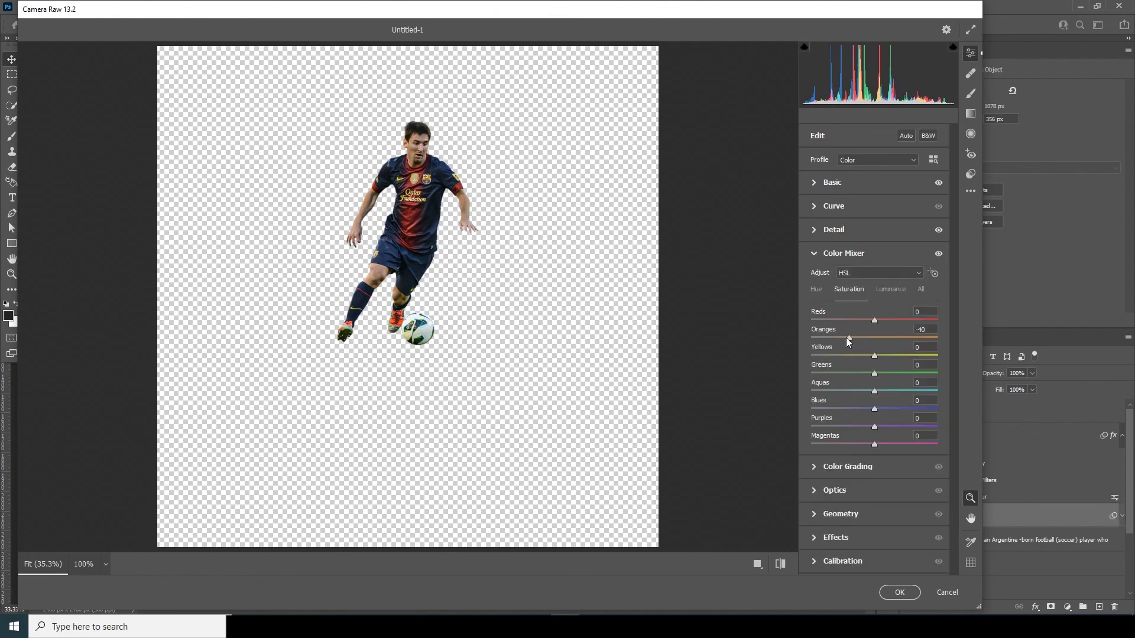
pyautogui.click(897, 591)
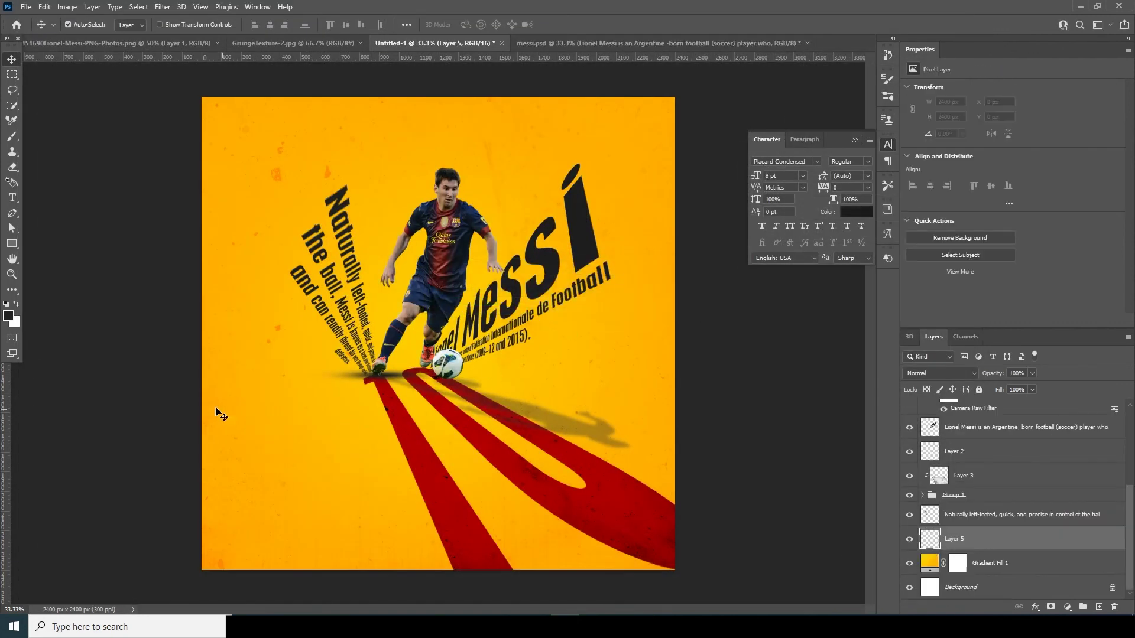
# Paste the biography footer text near the poster bottom, breaking the line after Fédération.
pyautogui.click(12, 198)
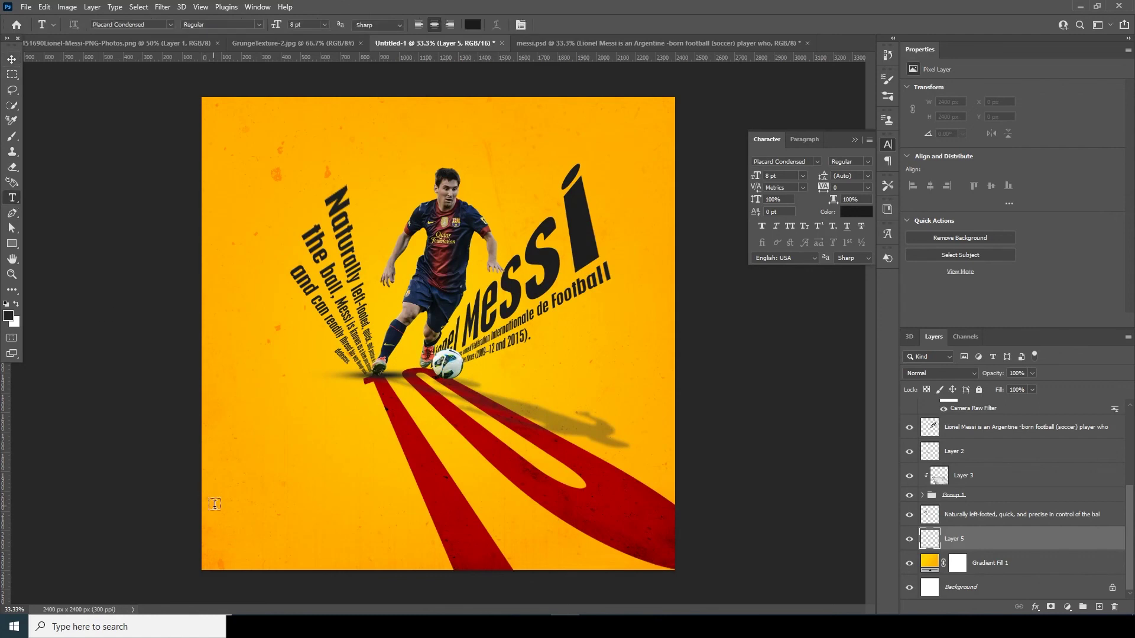
pyautogui.click(288, 524)
pyautogui.write('player who was named Fédération Internationale de Football Association (FIFA) world player of the year five times (2009')
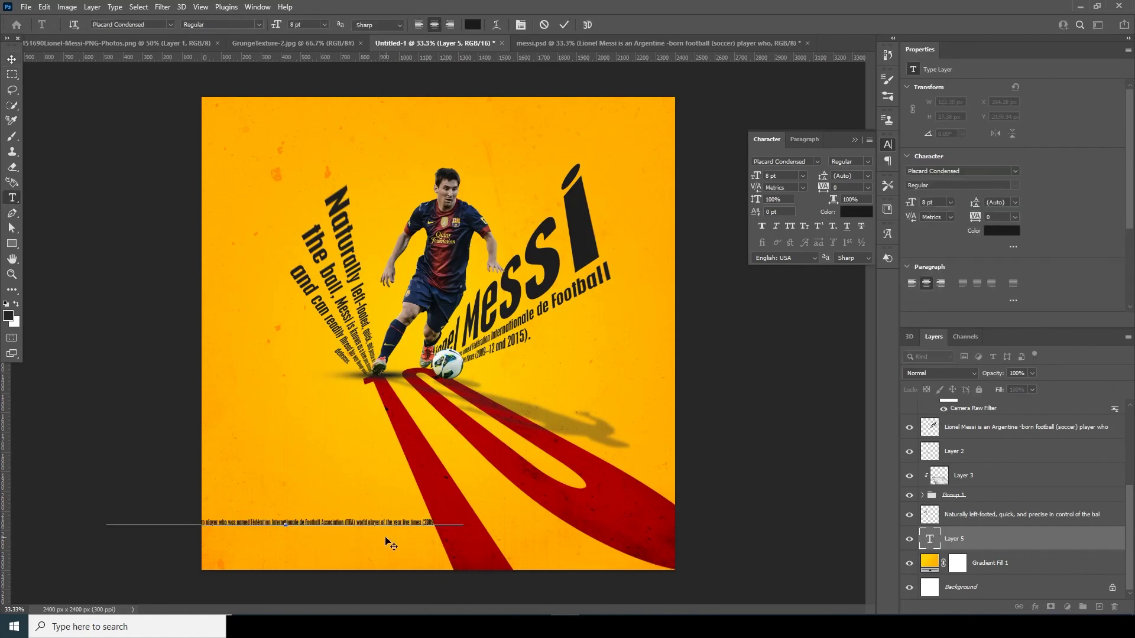
pyautogui.press('Return')
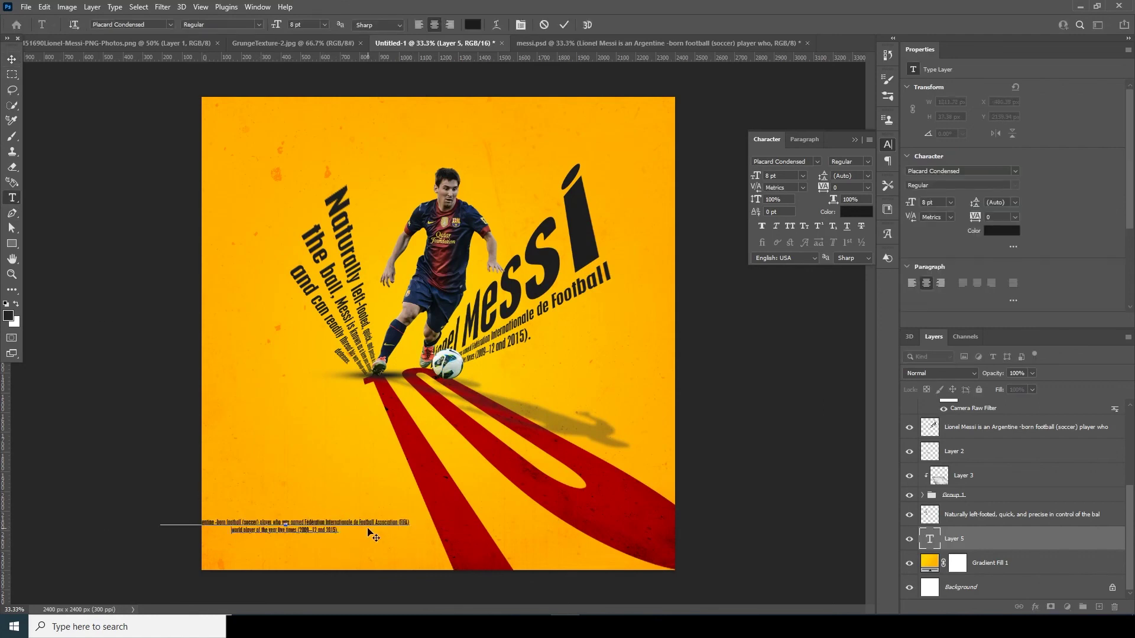
pyautogui.click(325, 522)
pyautogui.press('Return')
pyautogui.click(12, 59)
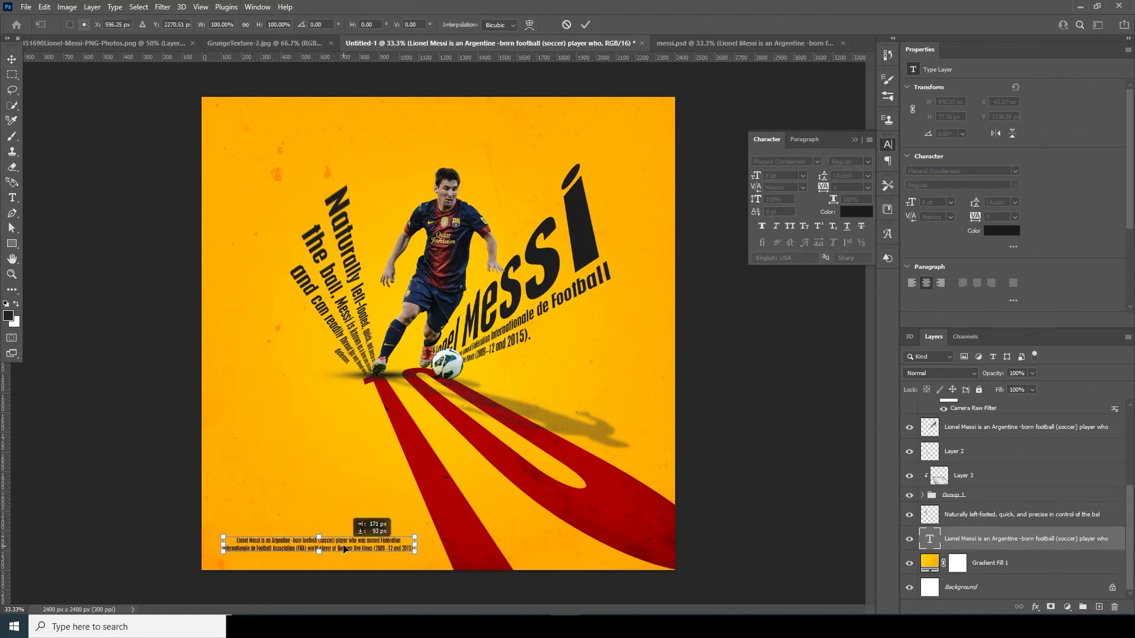
# Add a 'windy studio' / 'PHOTOSHOP TUTORIAL' header at the top, second line tracked 220 at size 6.
pyautogui.press('t')
pyautogui.click(414, 140)
pyautogui.write('windy studio')
pyautogui.press('Return')
pyautogui.write('PHOTOSHOP TUTORIAL')
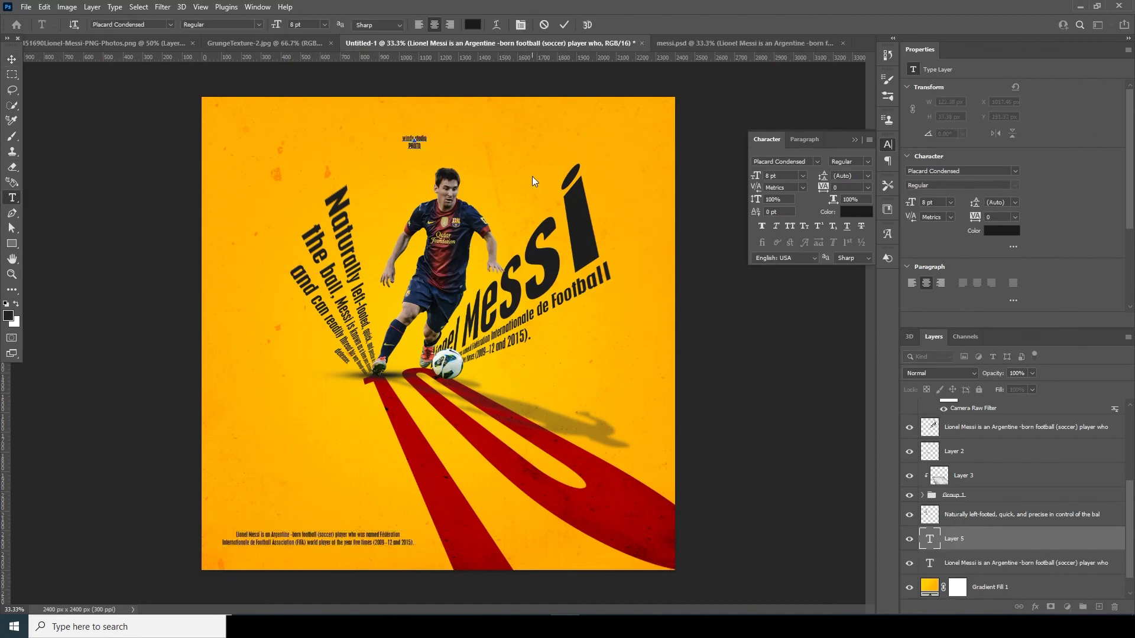
pyautogui.hotkey('shift', 'Home')
pyautogui.click(842, 187)
pyautogui.write('220')
pyautogui.press('Return')
pyautogui.click(779, 176)
pyautogui.write('6')
pyautogui.press('Return')
pyautogui.hotkey('ctrl', '-')
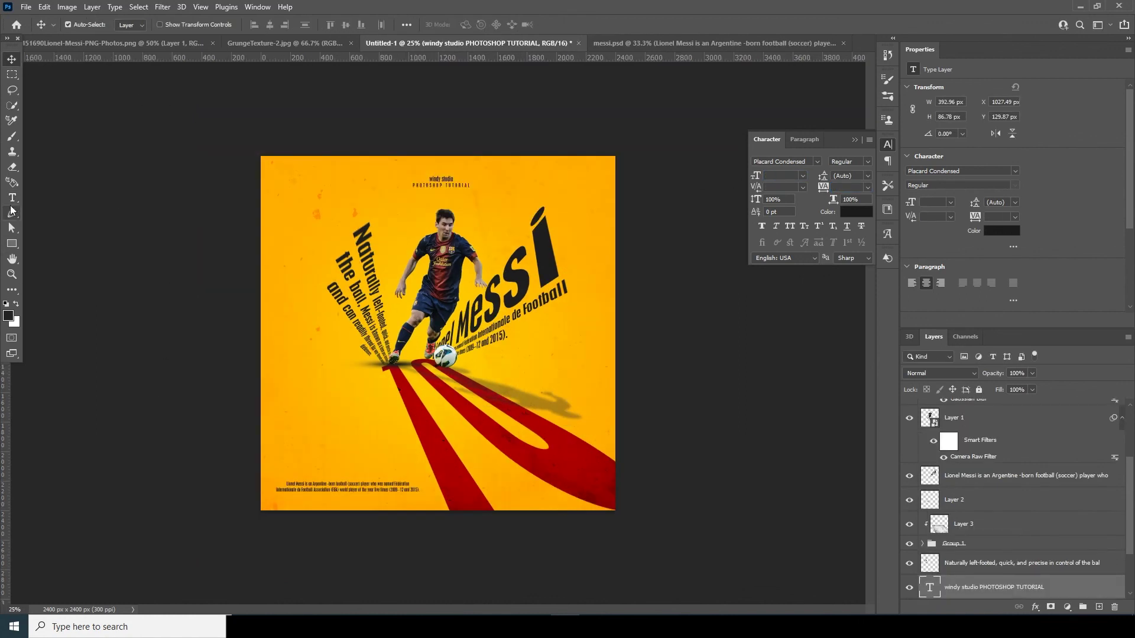
pyautogui.hotkey('ctrl', 'Return')
# Type a large '10' at the lower left of the poster and nudge it slightly left.
pyautogui.click(342, 451)
pyautogui.write('410')
pyautogui.hotkey('ctrl', 'a')
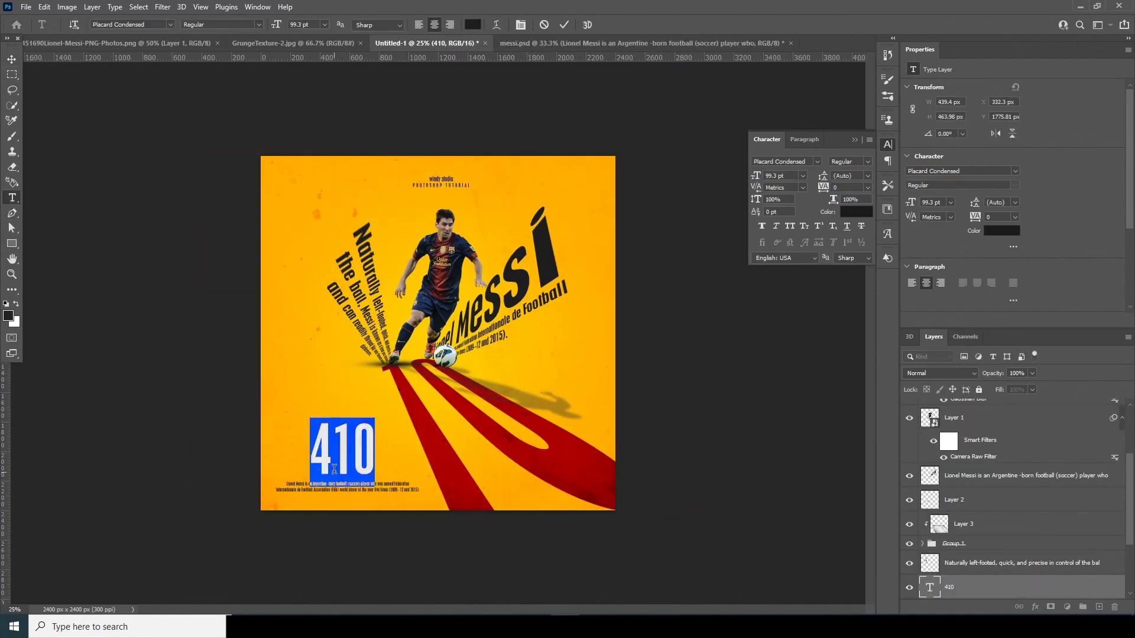
pyautogui.click(11, 59)
pyautogui.rightClick(369, 436)
pyautogui.click(384, 442)
pyautogui.hotkey('shift', 'Left')
pyautogui.hotkey('shift', 'Left')
pyautogui.hotkey('shift', 'Left')
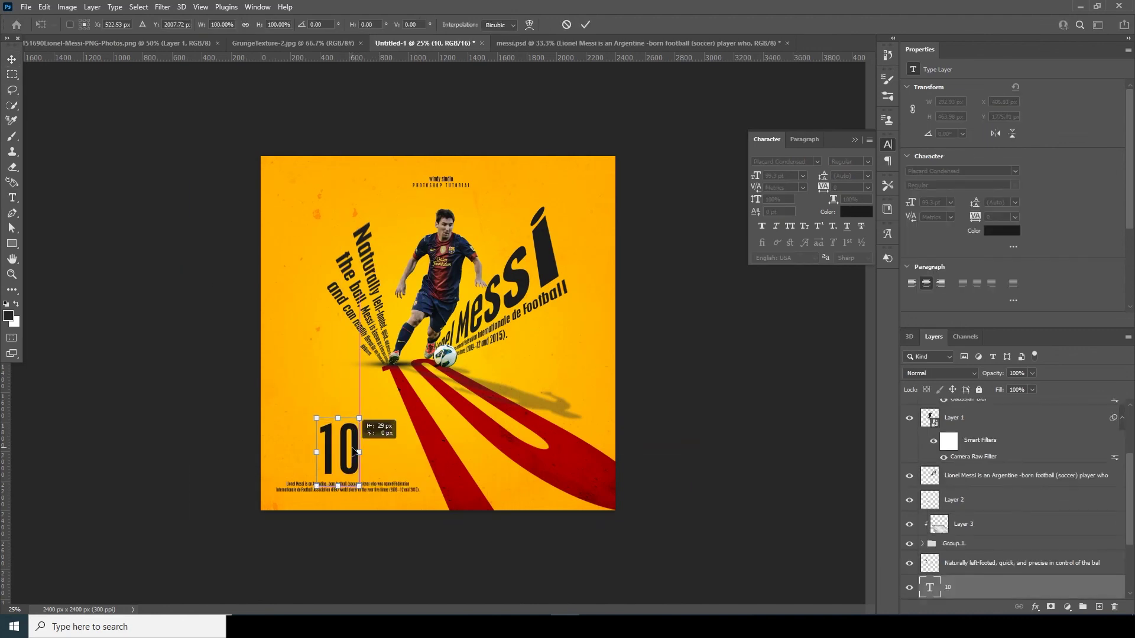
# Draw an ellipse circle behind the 10 and keep the 10 layer above it.
pyautogui.rightClick(12, 246)
pyautogui.click(59, 251)
pyautogui.moveTo(298, 405); pyautogui.dragTo(375, 483)
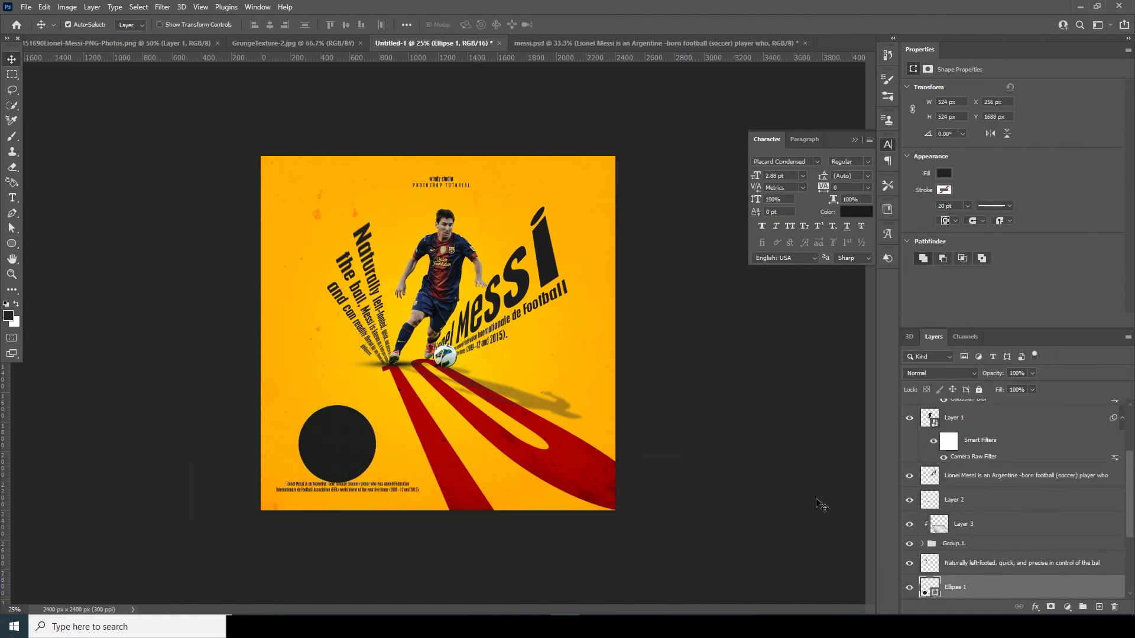
pyautogui.scroll(-3, 1132, 558)
pyautogui.moveTo(947, 548); pyautogui.dragTo(947, 519)
# Recolour the 10 yellow and enlarge it inside the circle.
pyautogui.click(856, 212)
pyautogui.click(390, 437)
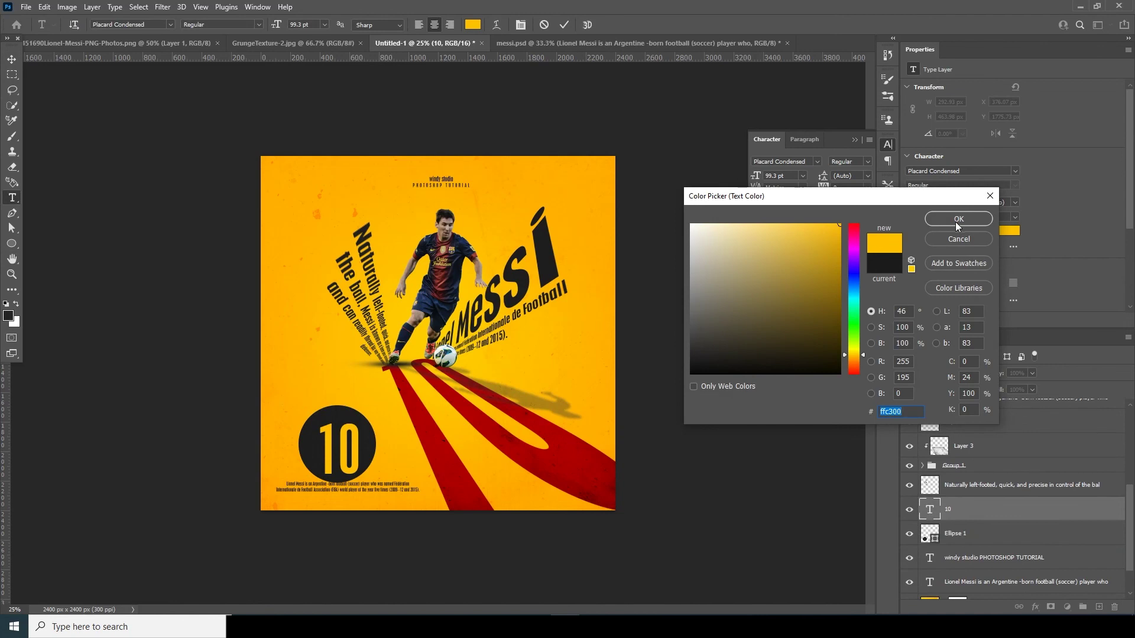
pyautogui.click(958, 227)
pyautogui.hotkey('ctrl', 't')
pyautogui.moveTo(359, 423); pyautogui.dragTo(368, 414)
pyautogui.press('Return')
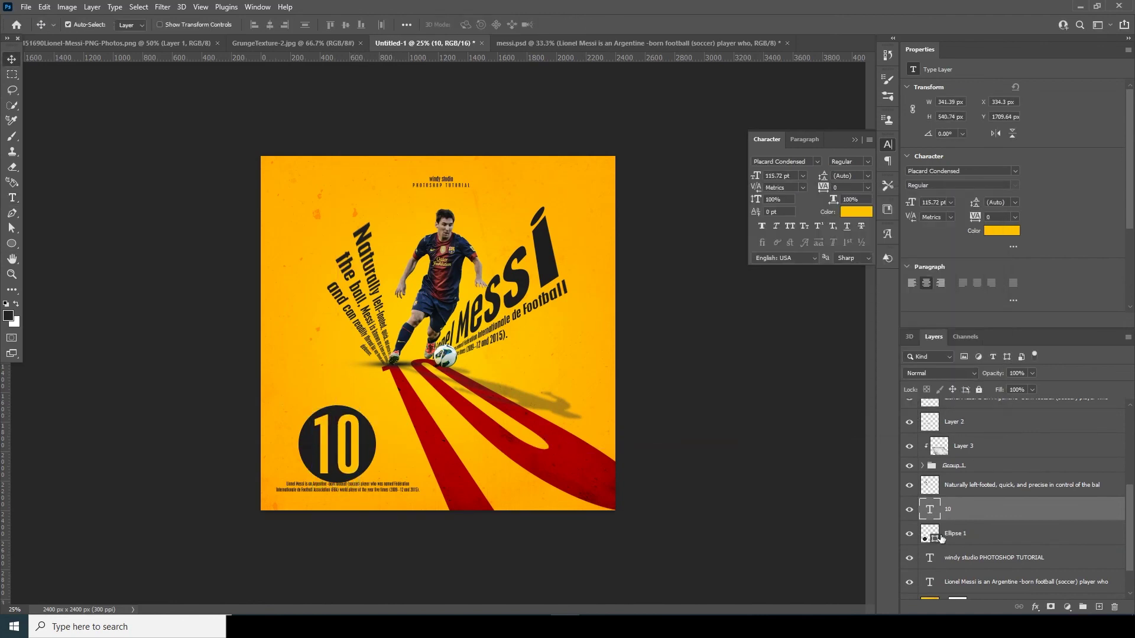
# Scale the circle and 10 down together into a smaller badge.
pyautogui.hotkey('alt', 'shift', '[')
pyautogui.hotkey('ctrl', 't')
pyautogui.moveTo(376, 480); pyautogui.dragTo(364, 477)
pyautogui.press('Return')
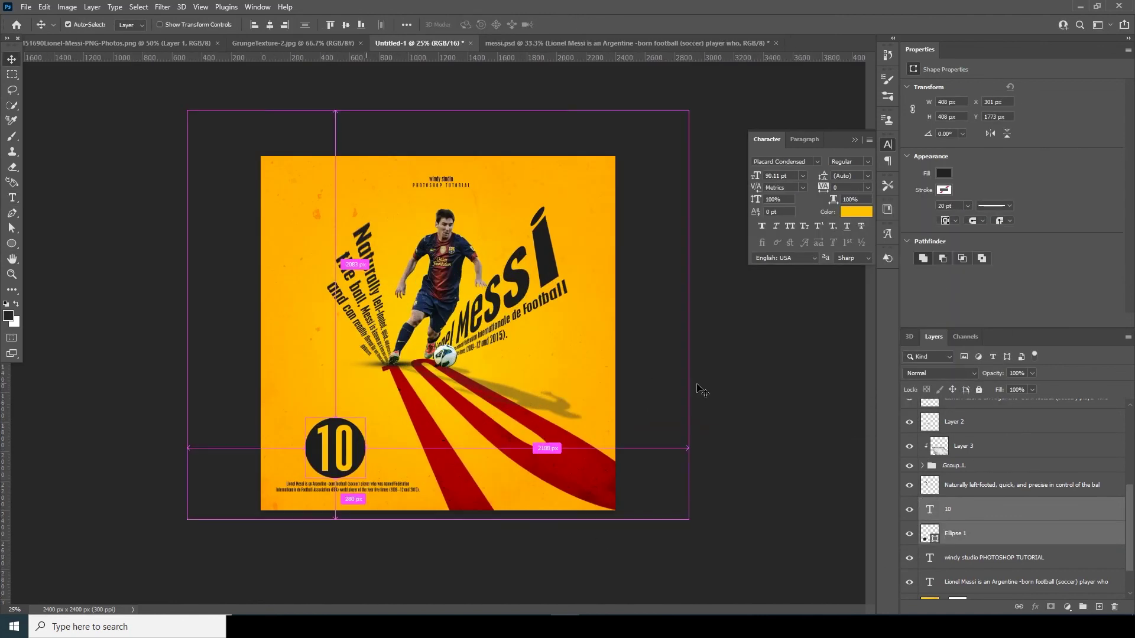
pyautogui.click(708, 386)
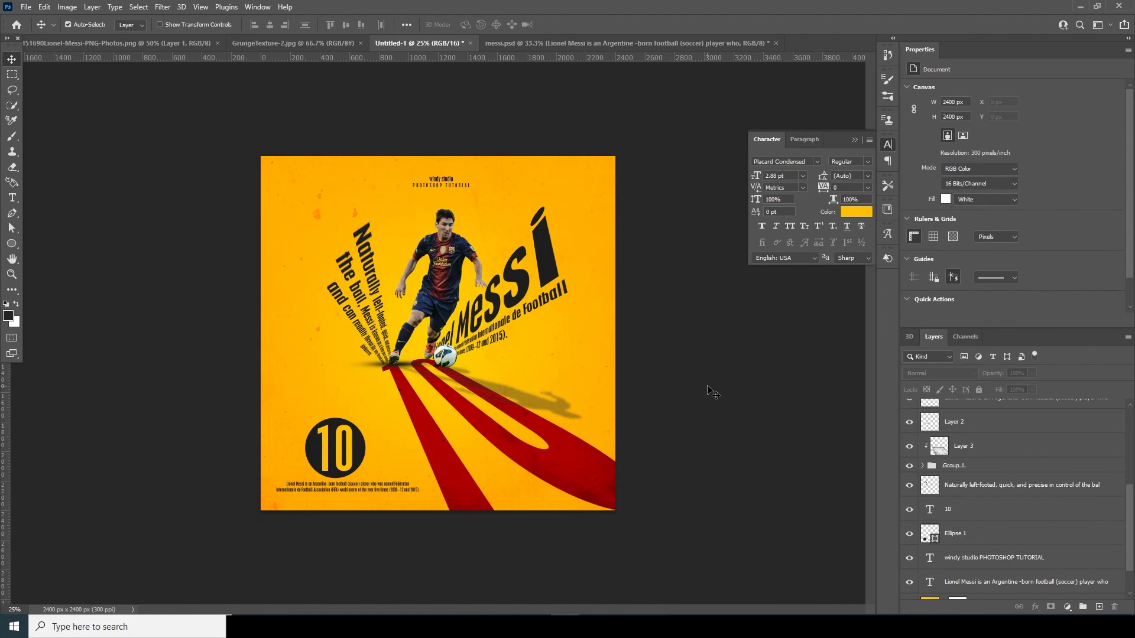